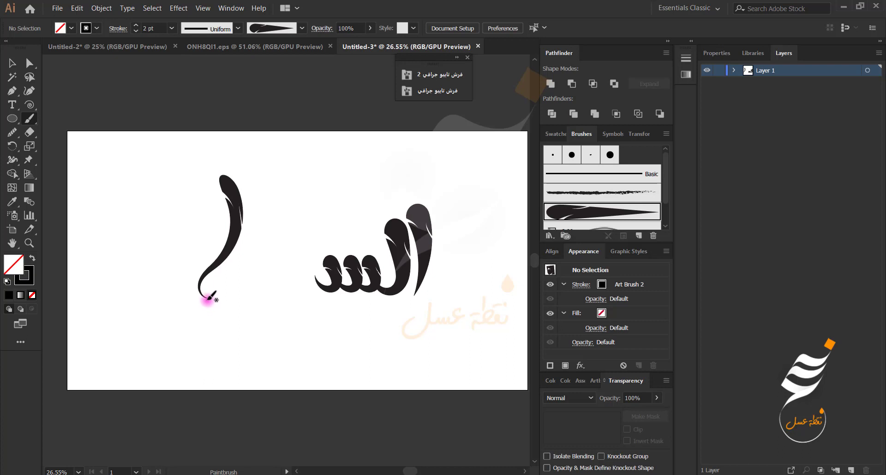
Step: Paint the second stroke of the lam-alef (لا), curving down across the existing stroke to close the loop at its base
mouse_move(190, 201)
left_mouse_down()
mouse_move(215, 220)
mouse_move(231, 255)
left_mouse_up()
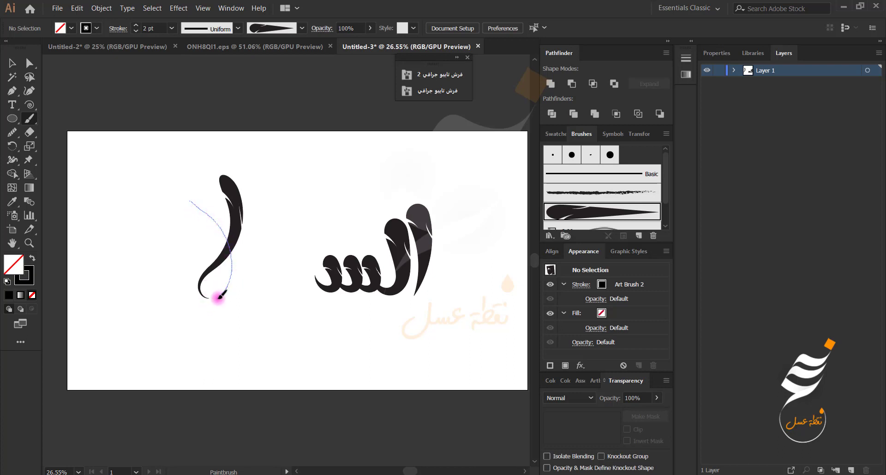
left_click_drag(204, 291, 204, 292)
left_click(12, 63)
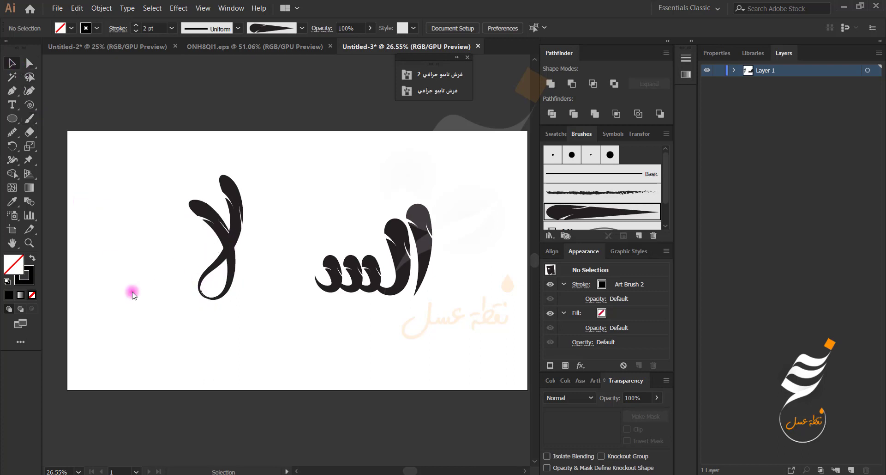
Step: Set the stroke weight of both lam-alef brush strokes to 3 pt
left_click(241, 190)
left_click(135, 25)
left_click(24, 64)
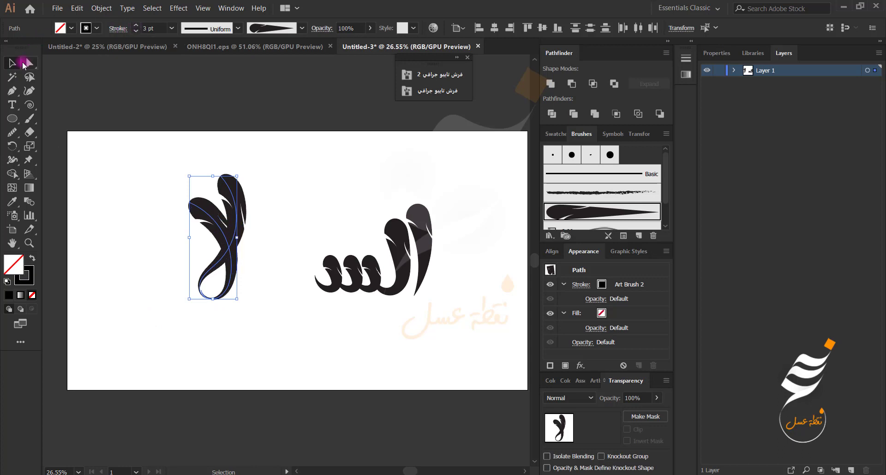
left_click(115, 238)
Step: Move the whole lam-alef across the artboard so that it joins the end of the seen teeth
left_click_drag(163, 298, 260, 169)
left_click(164, 212)
left_click_drag(214, 249, 300, 257)
left_click(239, 254)
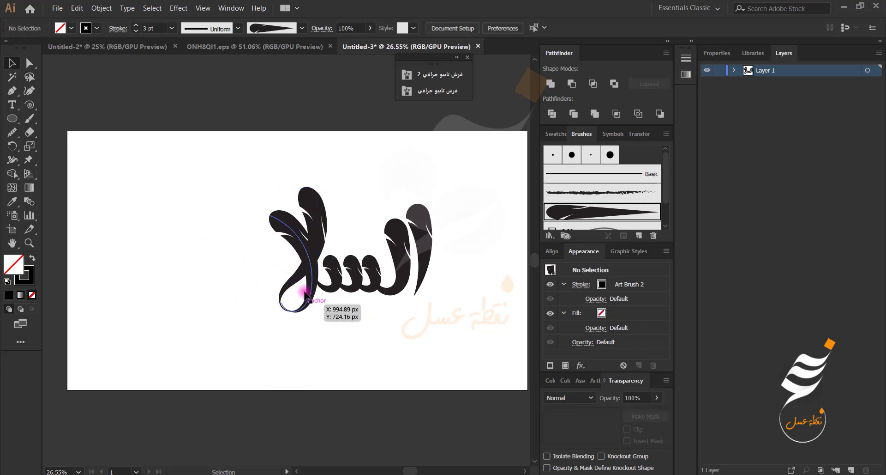
Step: Nudge the left-leaning stroke of the lam-alef slightly left and up to refine where the two strokes cross
left_click(303, 243)
key("Left")
key("Left")
key("Left")
key("Left")
key("Left")
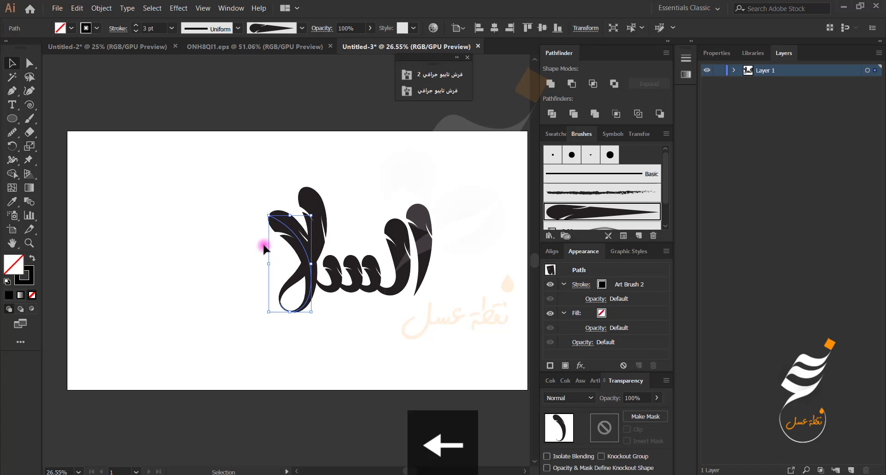
key("Up")
key("Up")
key("Right")
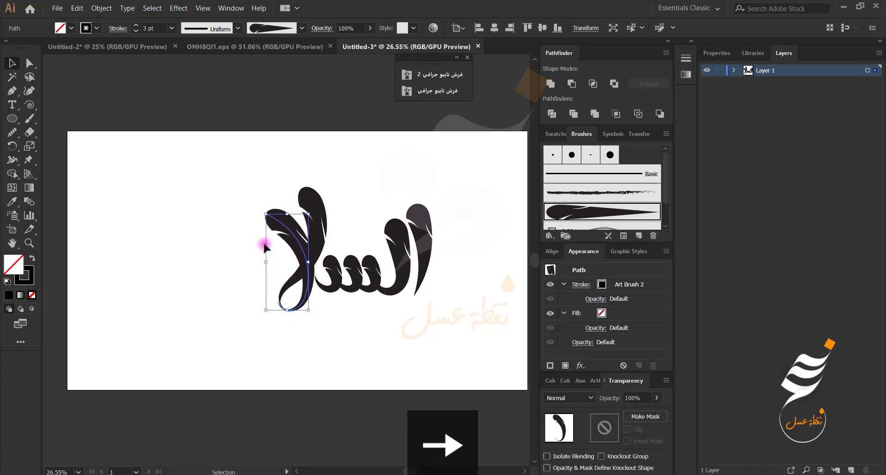
Step: Shift both lam-alef strokes together slightly right against the seen
left_click_drag(272, 320, 293, 264)
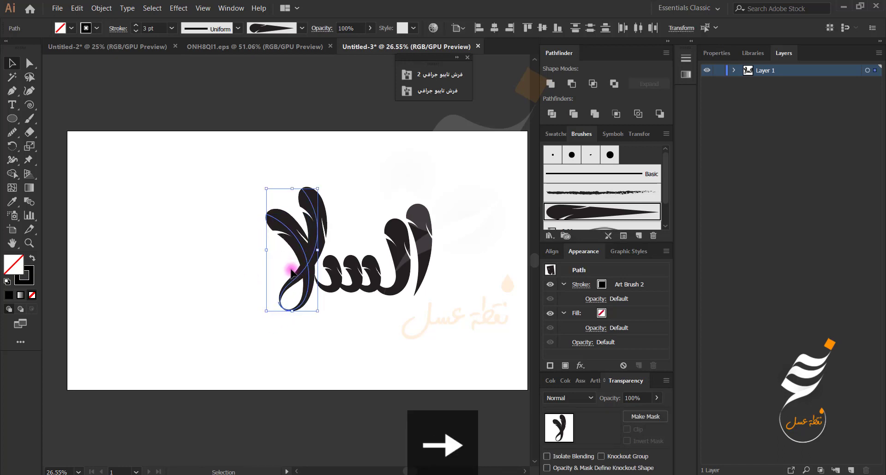
key("Right")
key("Right")
left_click(247, 261)
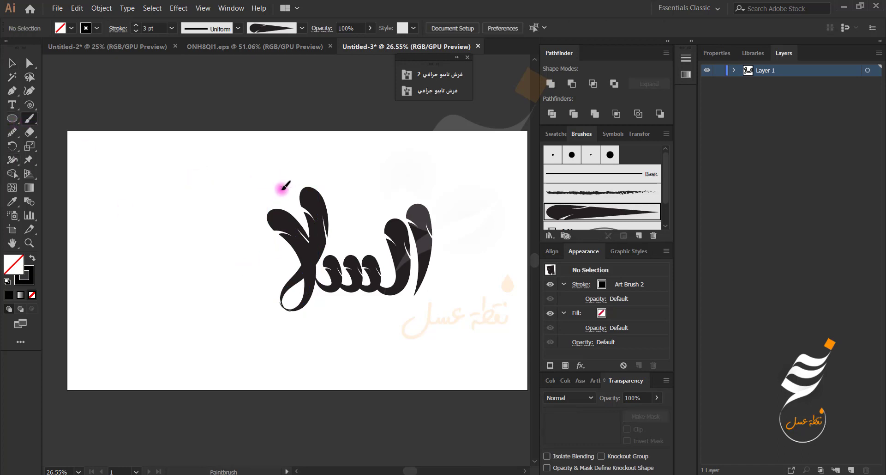
left_click_drag(283, 187, 257, 191)
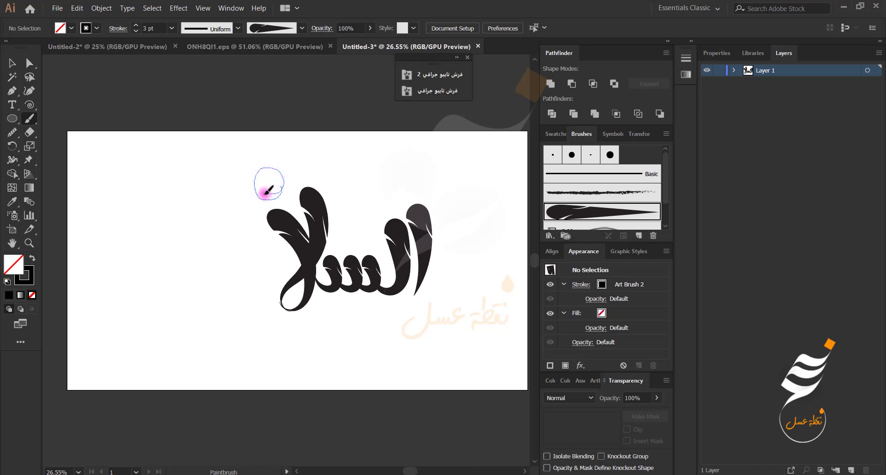
left_click_drag(250, 268, 250, 269)
key("ctrl+z")
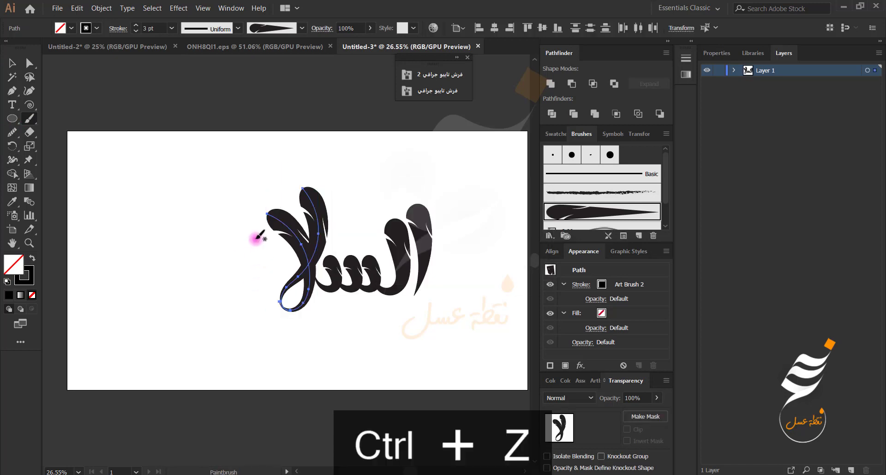
Step: Paint the final meem (م) above and left of the lam-alef, with a rounded head and a long tapering tail
left_click(12, 63)
left_click(71, 157)
left_click(34, 122)
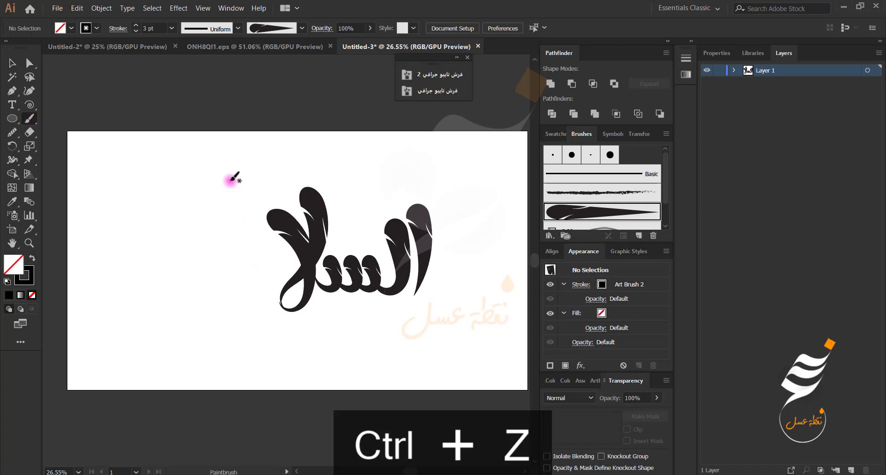
mouse_move(232, 180)
left_mouse_down()
mouse_move(253, 154)
mouse_move(232, 178)
mouse_move(220, 218)
mouse_move(232, 255)
left_mouse_up()
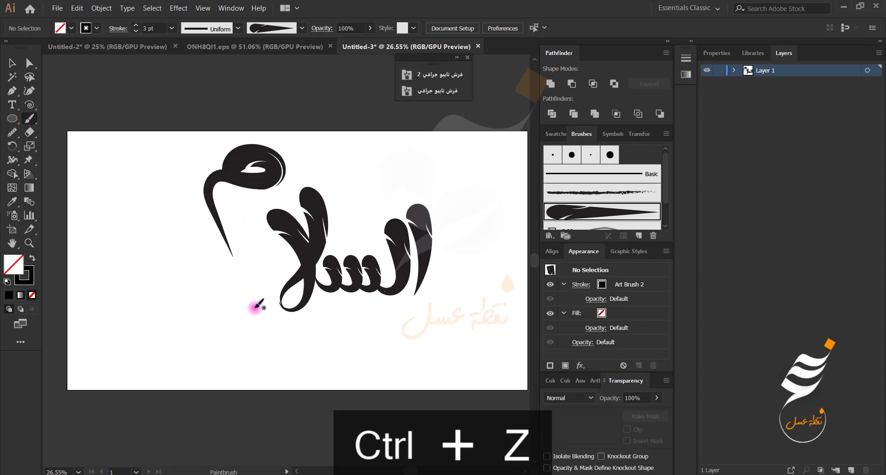
Step: Scale the meem down slightly and move it against the lower left side of the lam-alef
left_click(12, 64)
mouse_move(235, 190)
left_mouse_down()
mouse_move(268, 196)
mouse_move(219, 195)
mouse_move(218, 186)
left_mouse_up()
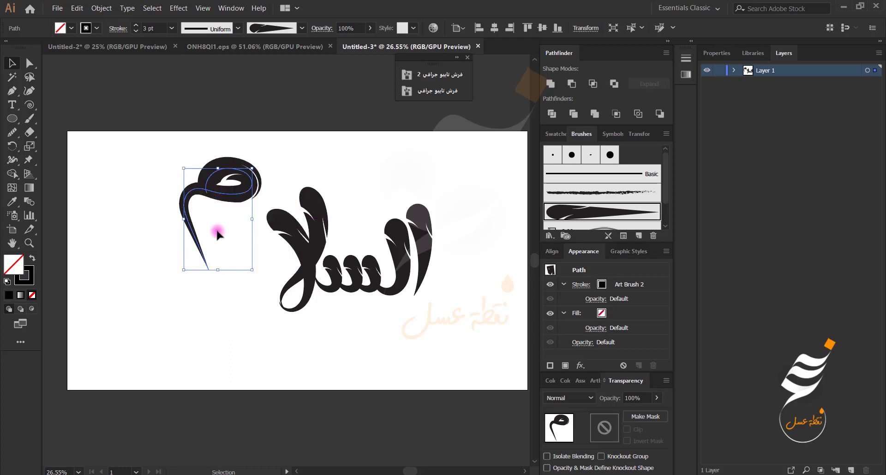
left_click_drag(254, 270, 248, 263)
mouse_move(229, 200)
left_mouse_down()
mouse_move(276, 197)
mouse_move(255, 199)
mouse_move(238, 273)
mouse_move(249, 273)
left_mouse_up()
Step: Set the meem's stroke weight to 2 pt and nudge it slightly left and down to connect with the lam-alef
left_click(136, 31)
left_click(210, 208)
left_click(261, 267)
key("Left")
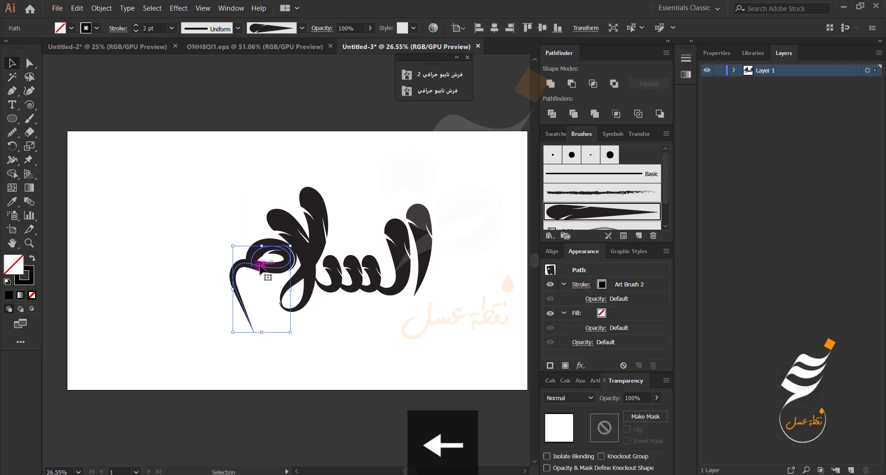
key("Down")
key("Down")
key("Down")
key("Down")
key("Down")
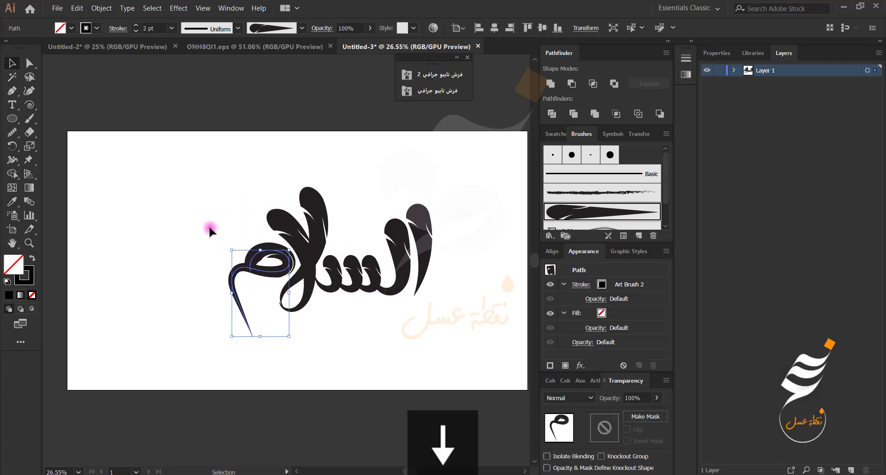
left_click(210, 230)
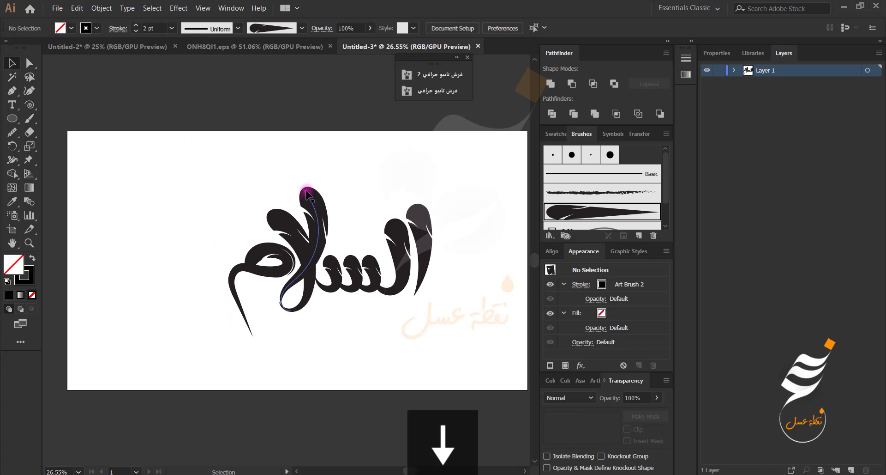
Step: Draw a rectangle covering the whole artboard and send it behind the lettering
left_click(552, 134)
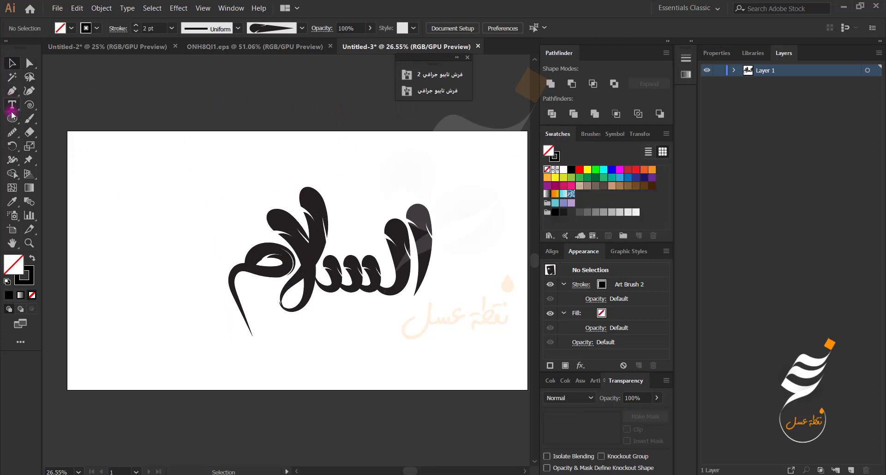
key("m")
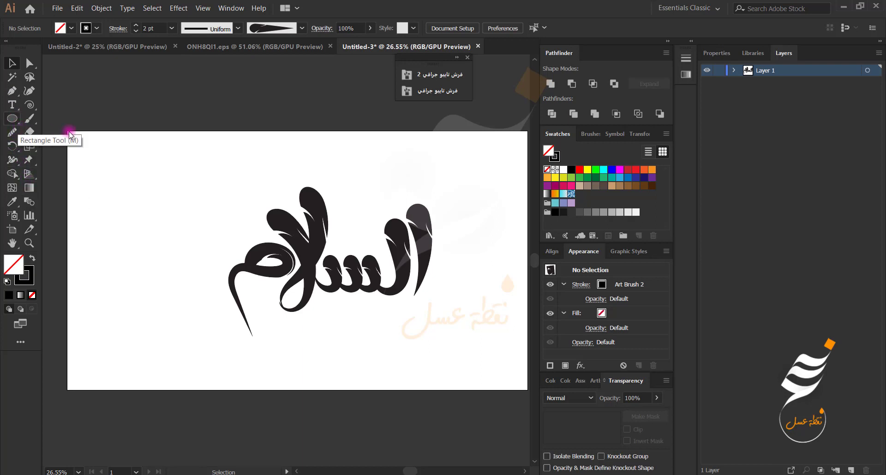
left_click_drag(68, 131, 453, 389)
left_click(12, 63)
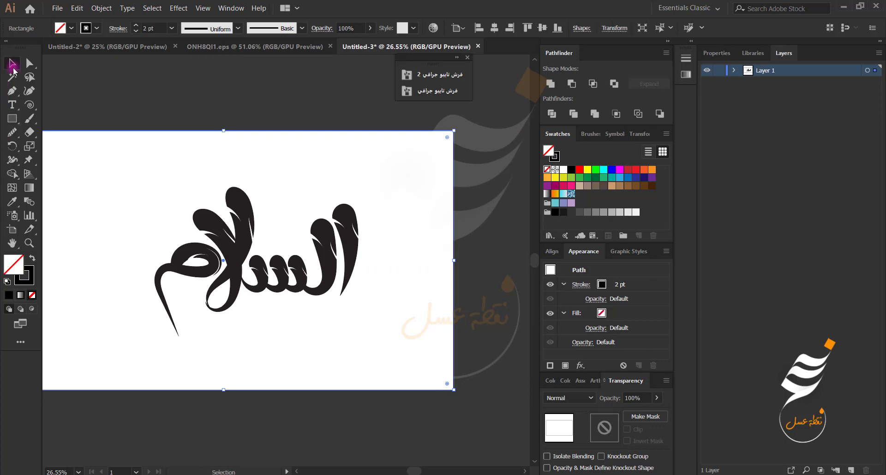
right_click(129, 190)
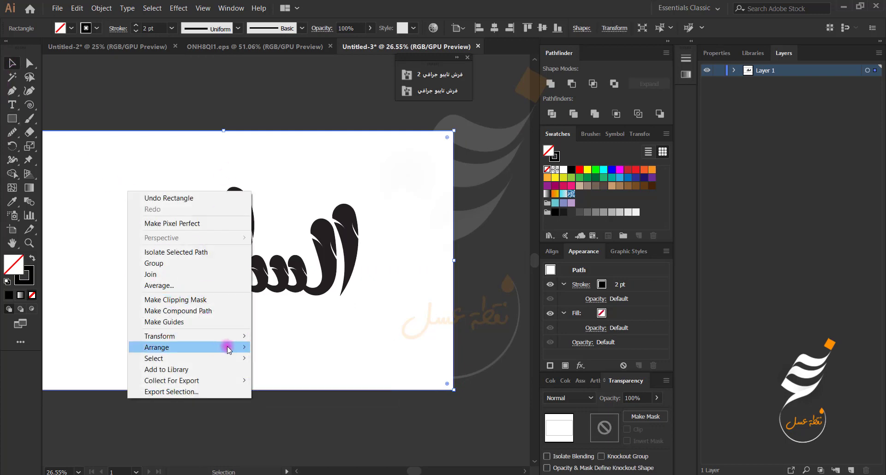
mouse_move(226, 346)
left_click(284, 376)
Step: Fill the background rectangle with the light beige swatch and lock it
left_click(612, 186)
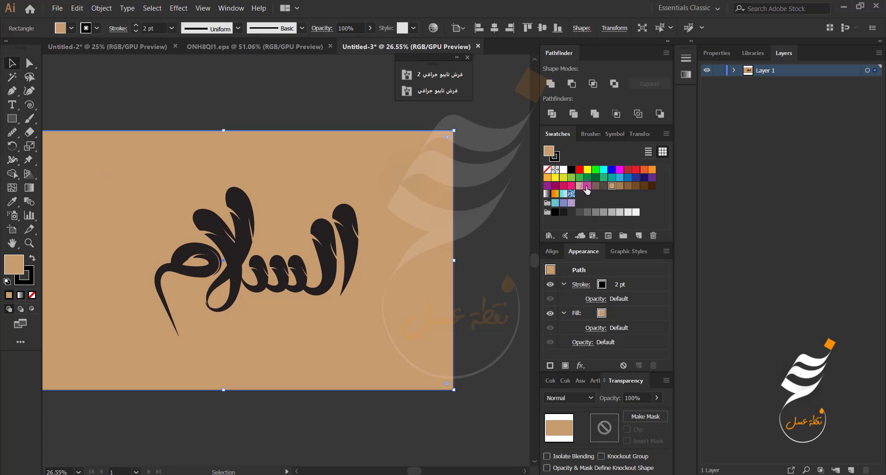
left_click(580, 186)
scroll(278, 319, "left", 3)
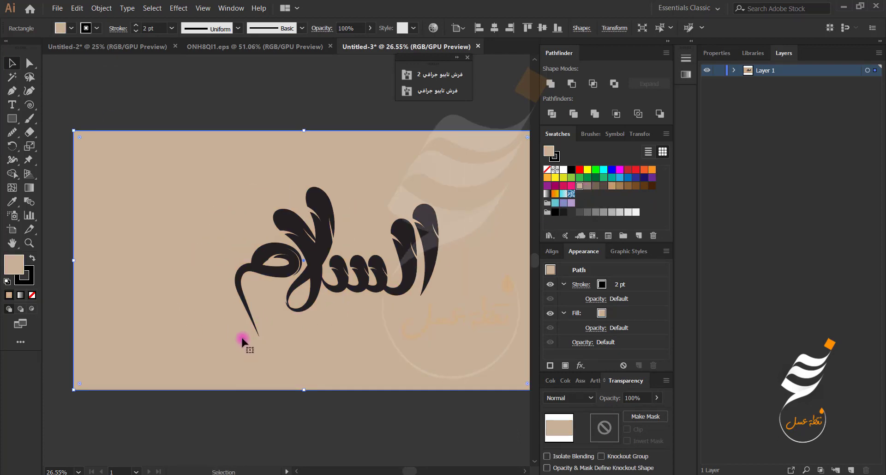
left_click(102, 7)
mouse_move(129, 66)
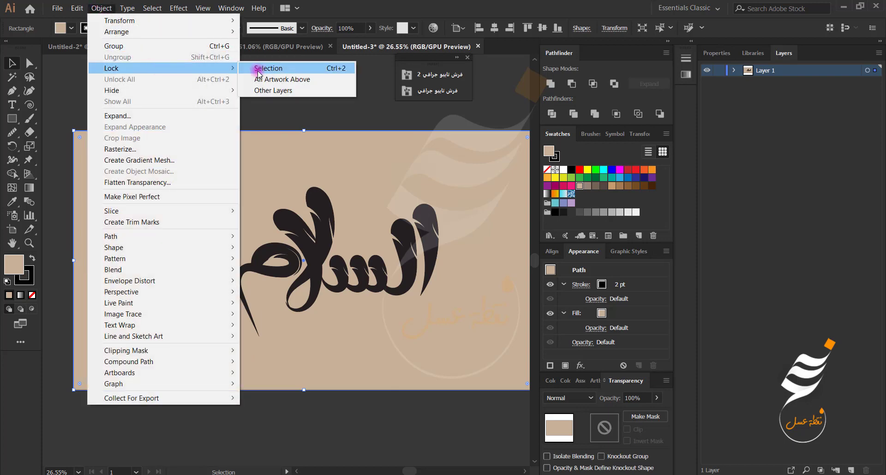
left_click(263, 67)
Step: Move the complete السلام lettering slightly left and up, and expand its appearance into shapes
left_click_drag(402, 255, 378, 249)
left_click(101, 7)
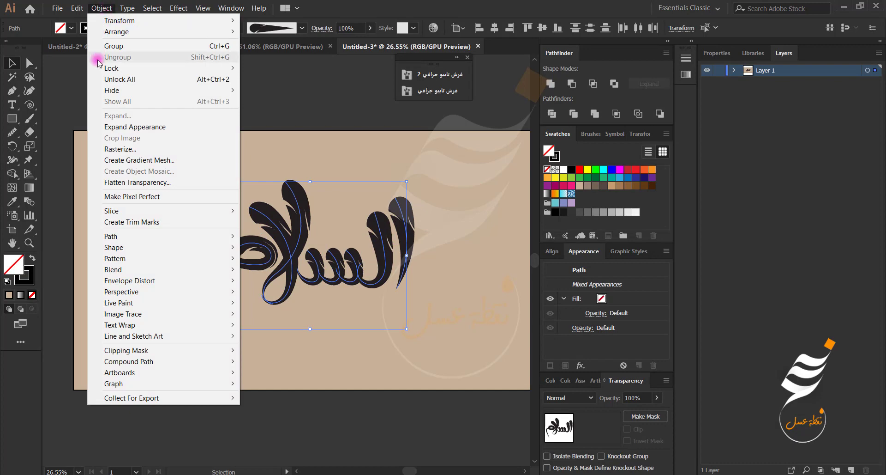
left_click(114, 121)
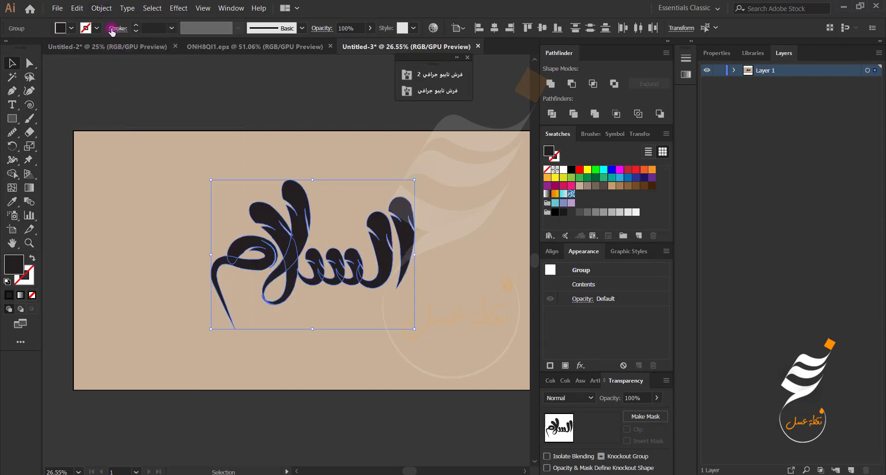
Step: Unite the expanded letter shapes and fill them with a medium brown swatch
left_click(551, 83)
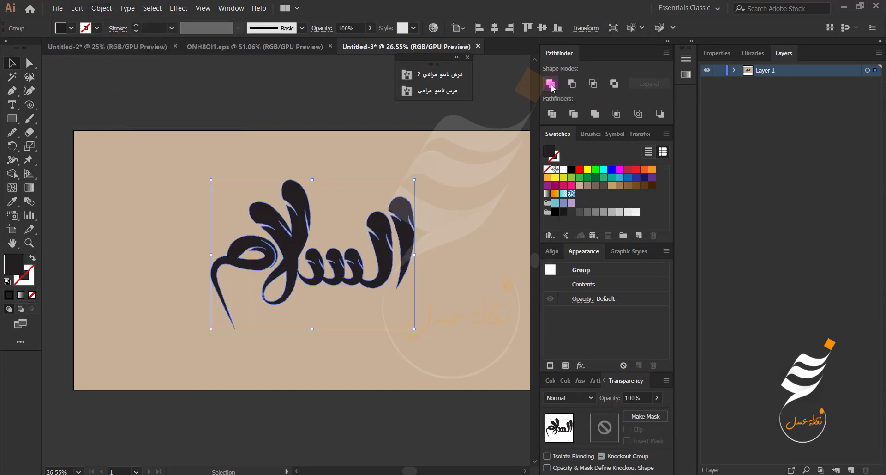
left_click(612, 186)
left_click(619, 186)
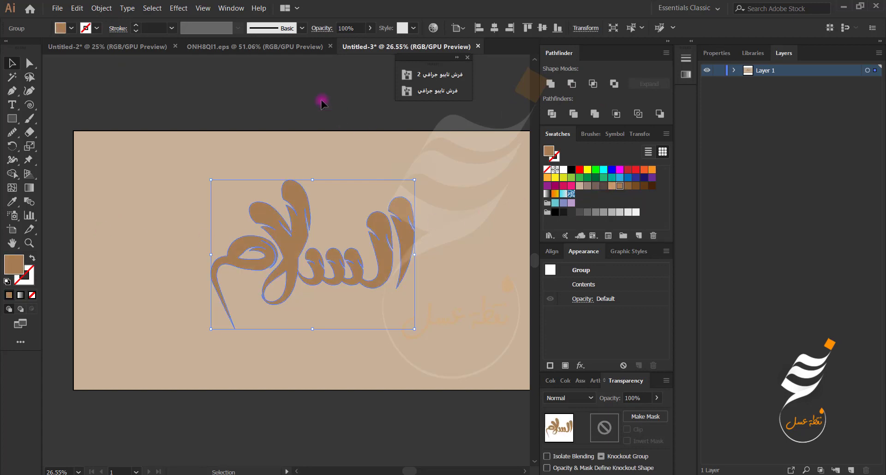
left_click(293, 114)
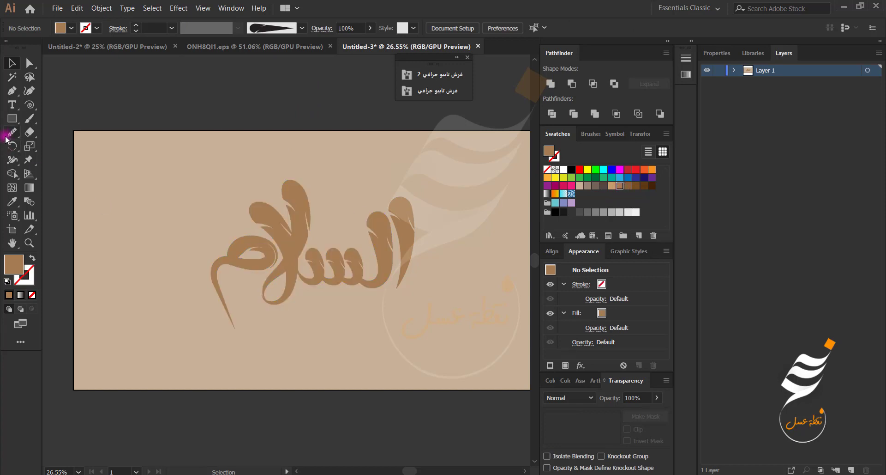
Step: Draw a circle about as wide as the lettering, centred on it, and stack it between the background and the lettering
key("l")
left_click_drag(312, 253, 415, 319)
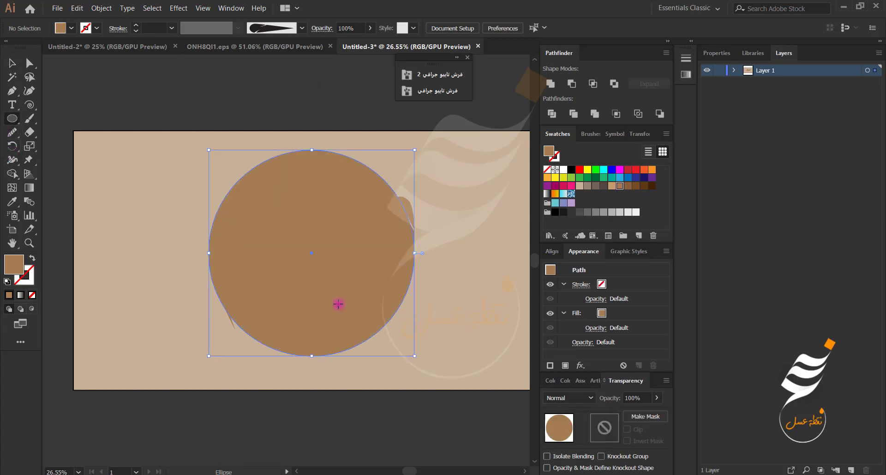
right_click(311, 257)
mouse_move(434, 408)
left_click(470, 445)
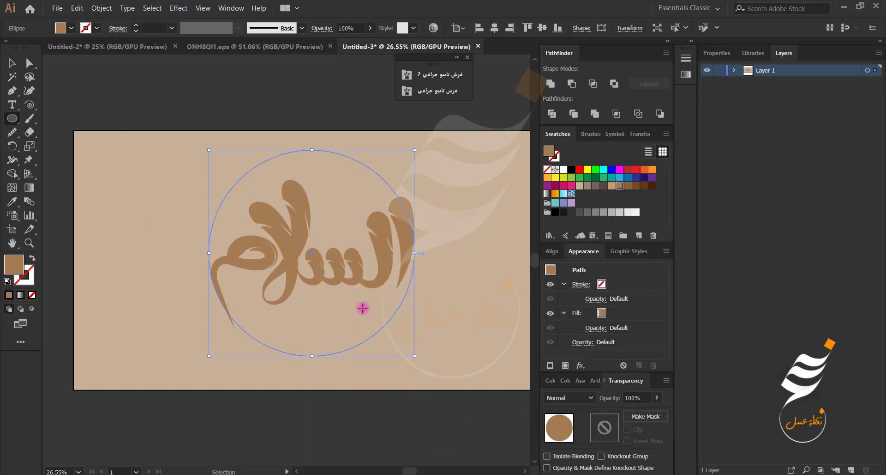
key("ctrl+bracketright")
key("ctrl+bracketleft")
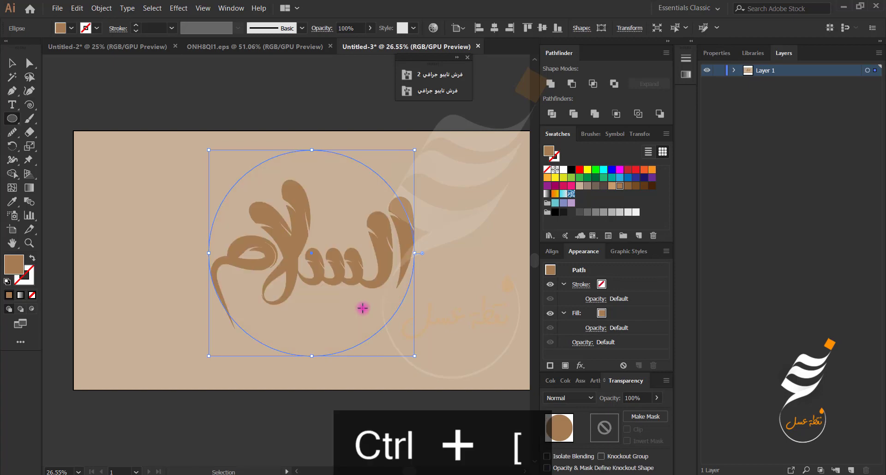
key("ctrl+bracketright")
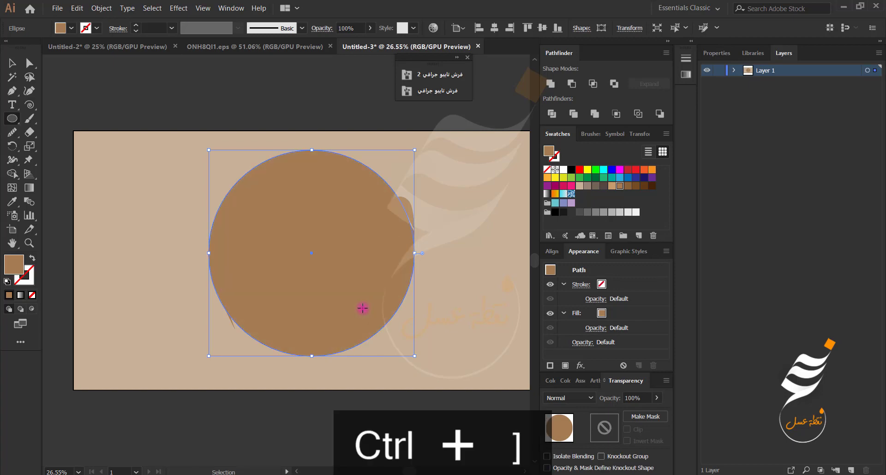
Step: Fill the circle with the light tan swatch and move the lettering slightly left over it
left_click(630, 186)
left_click(613, 186)
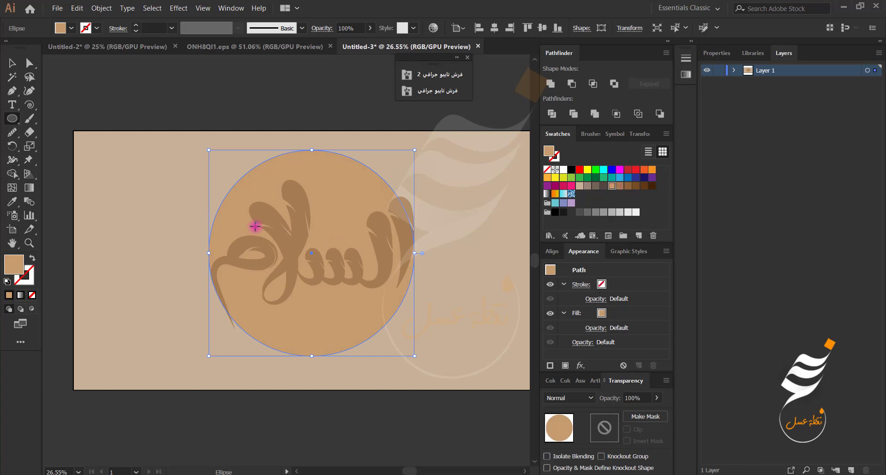
key("v")
left_click(125, 192)
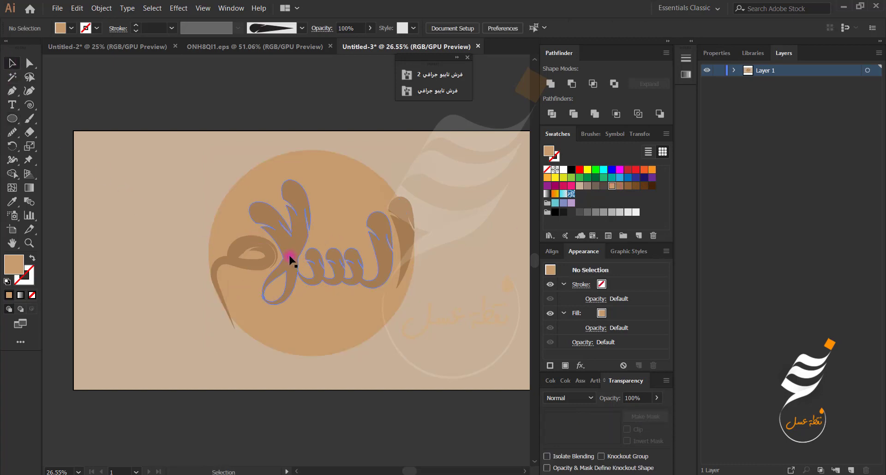
left_click_drag(289, 252, 283, 255)
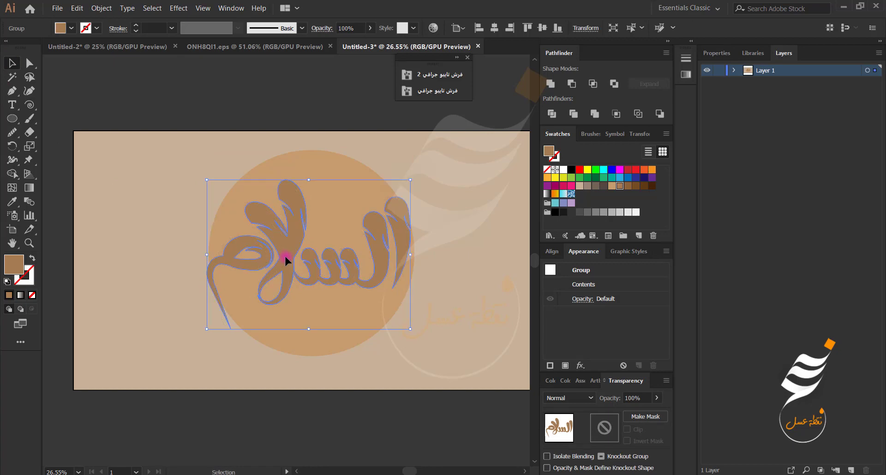
Step: Lock the light tan circle behind the lettering so it cannot be selected
left_click(176, 230)
scroll(379, 250, "up", 5)
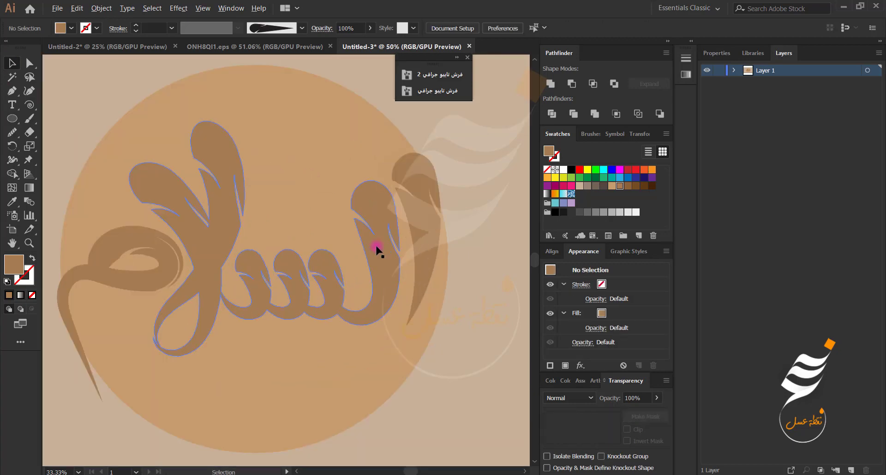
left_click_drag(384, 197, 249, 342)
key("p")
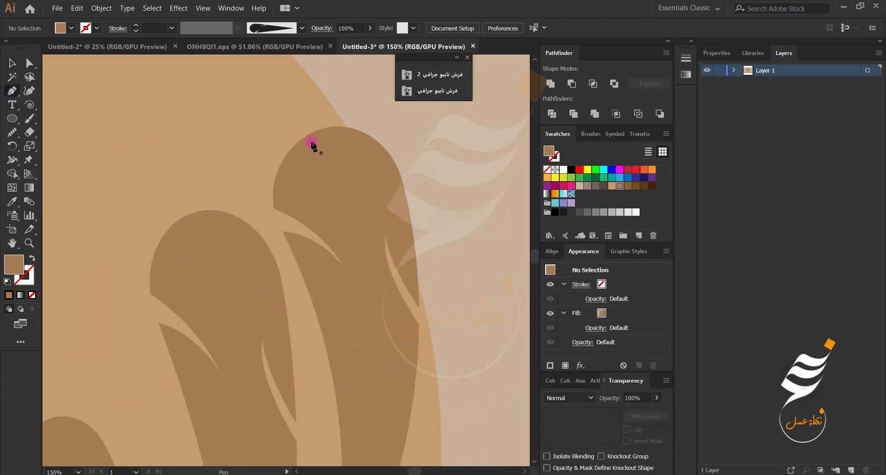
key("v")
left_click(101, 121)
left_click(102, 7)
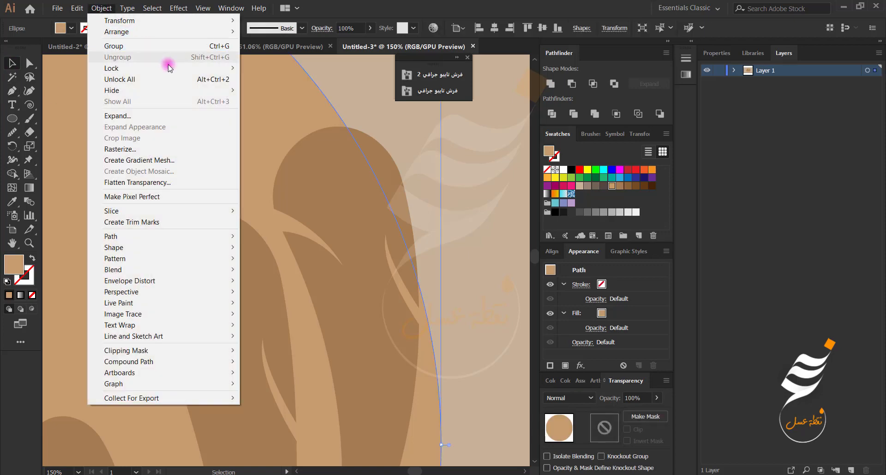
mouse_move(168, 67)
left_click(268, 68)
Step: With the Pen tool, draw a curved path from the top of the rightmost alif down its middle to its tip
left_click(331, 203)
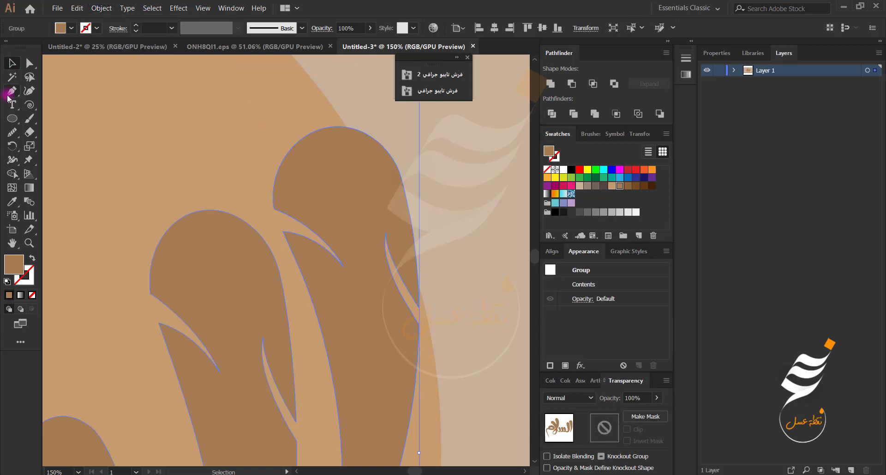
left_click(479, 202)
left_click(341, 126)
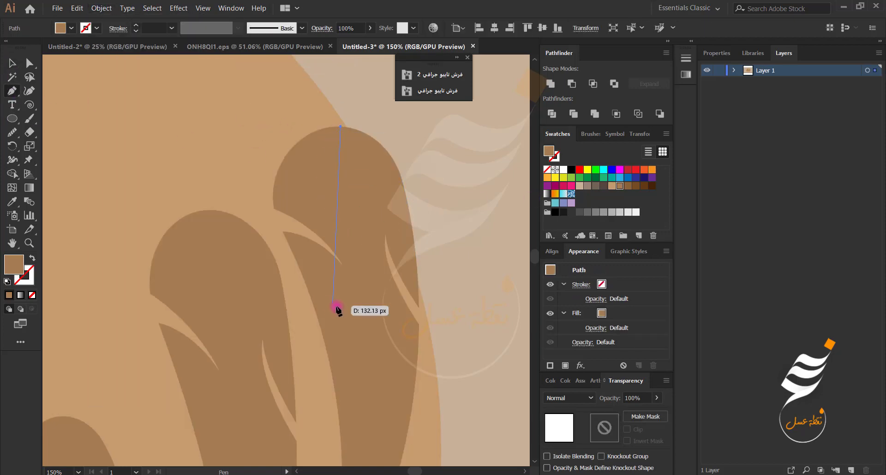
left_click_drag(348, 326, 371, 390)
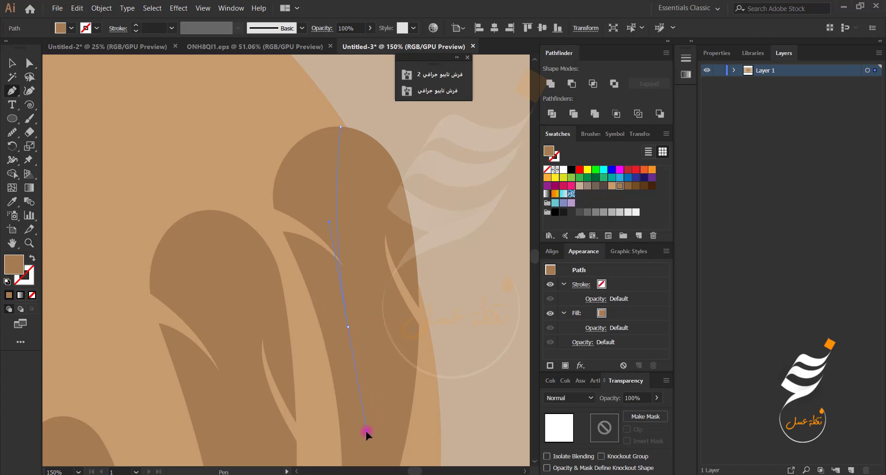
left_click_drag(366, 431, 324, 410)
Step: Continue the path up outside the alif's left edge and around its head, closing it at the starting point
left_click(328, 385)
left_click(328, 208)
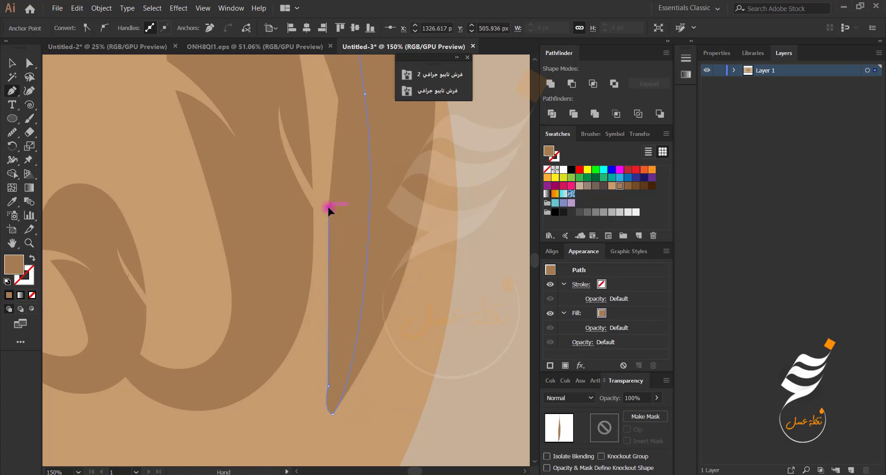
left_click_drag(346, 279, 346, 432)
left_click(319, 223)
left_click(279, 130)
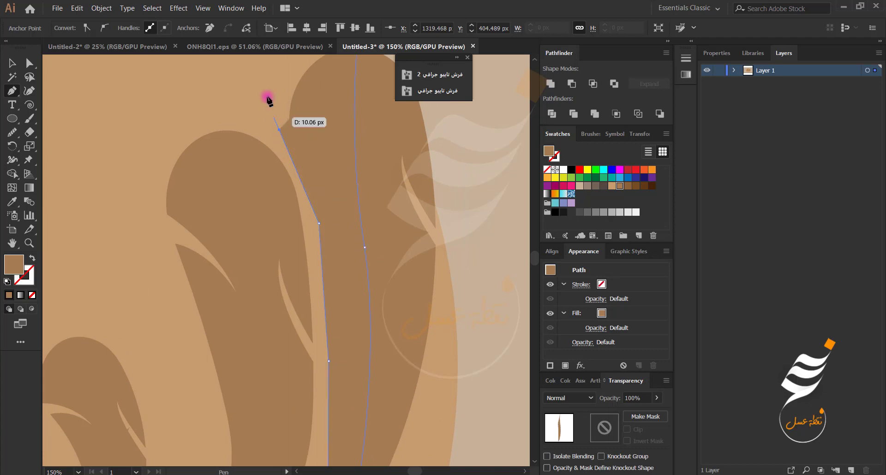
left_click(259, 70)
left_click_drag(258, 70, 276, 199)
left_click(309, 146)
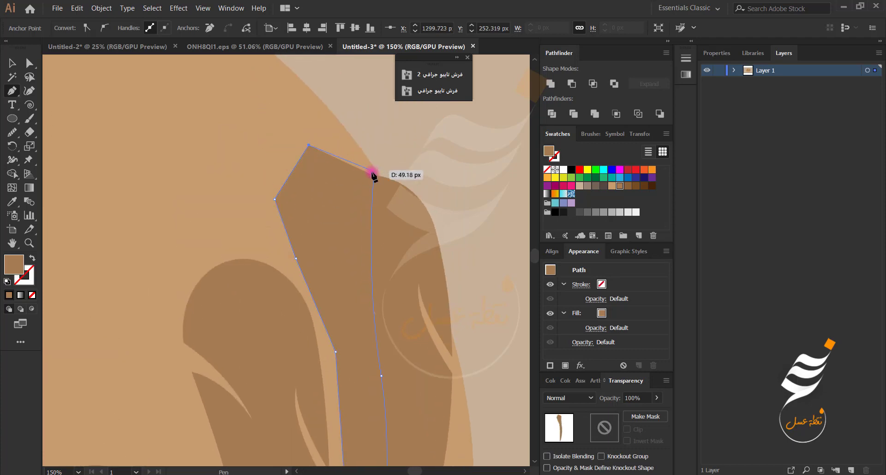
left_click(374, 176)
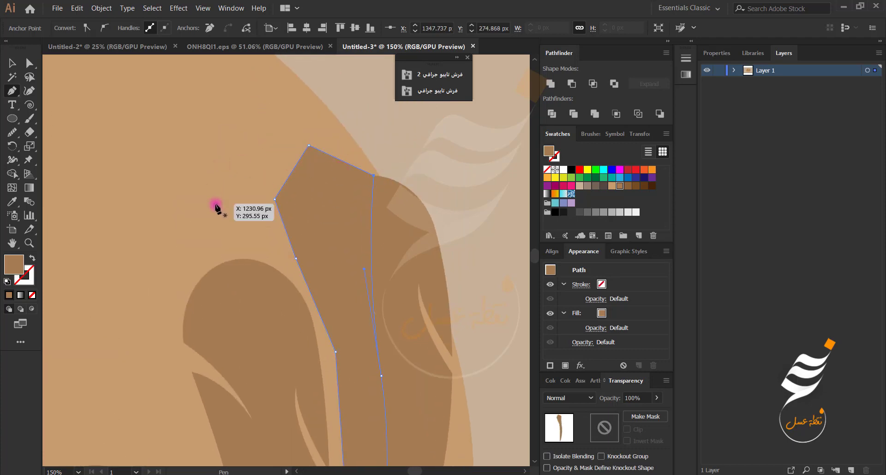
Step: Select the drawn shape with the lettering and trim away the part outside the alif using Shape Builder
key("v")
left_click(409, 239, "shift")
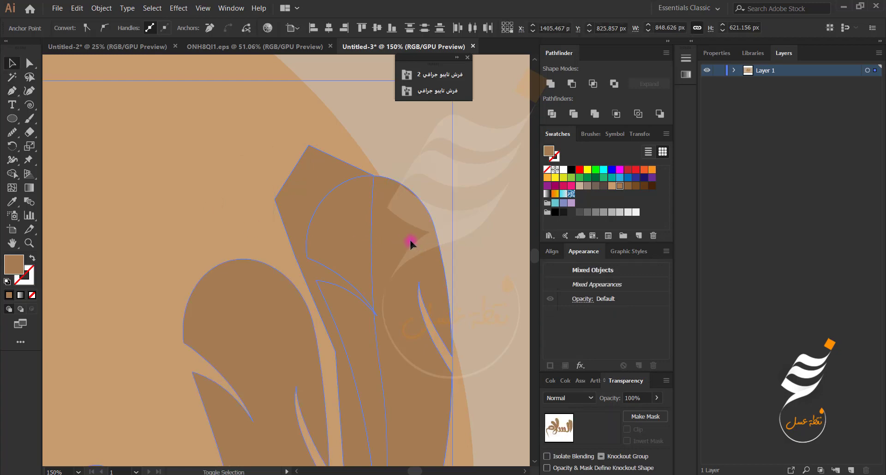
key("shift+m")
left_click_drag(254, 174, 301, 205)
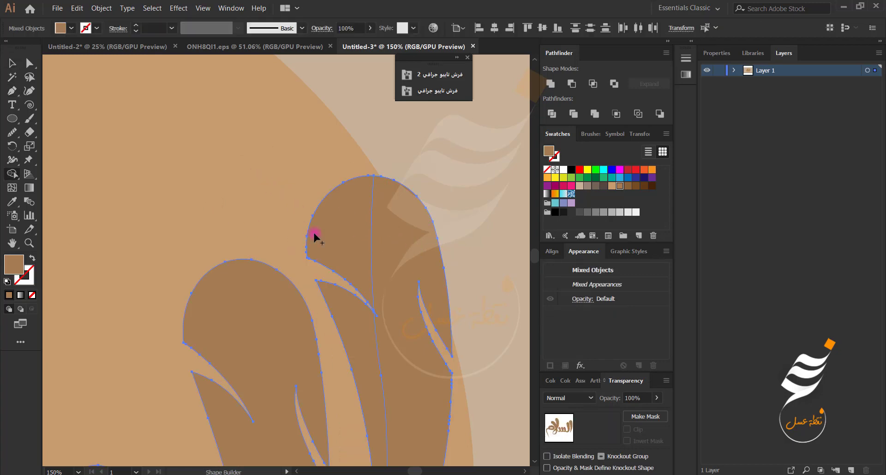
Step: Fill the trimmed left half of the alif with the next darker brown swatch and deselect it
left_click(12, 63)
left_click(300, 208)
left_click(340, 241)
left_click(340, 306, "shift")
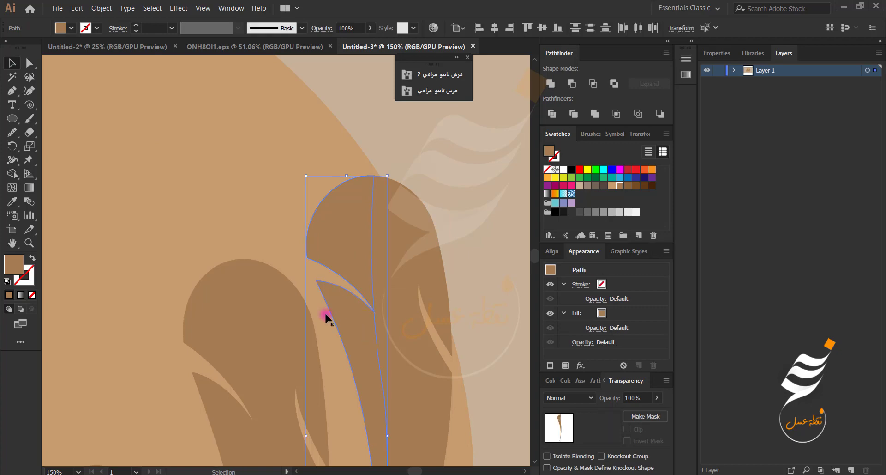
left_click(627, 186)
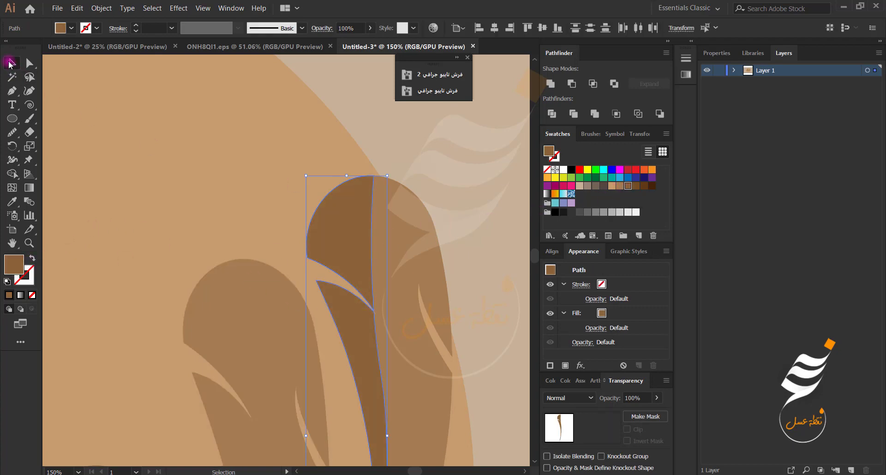
left_click(119, 184)
Step: Draw a curved pen path from the top of the lam down its middle and along its bottom bend to the inner corner
scroll(195, 177, "down", 4)
left_click_drag(171, 192, 326, 208)
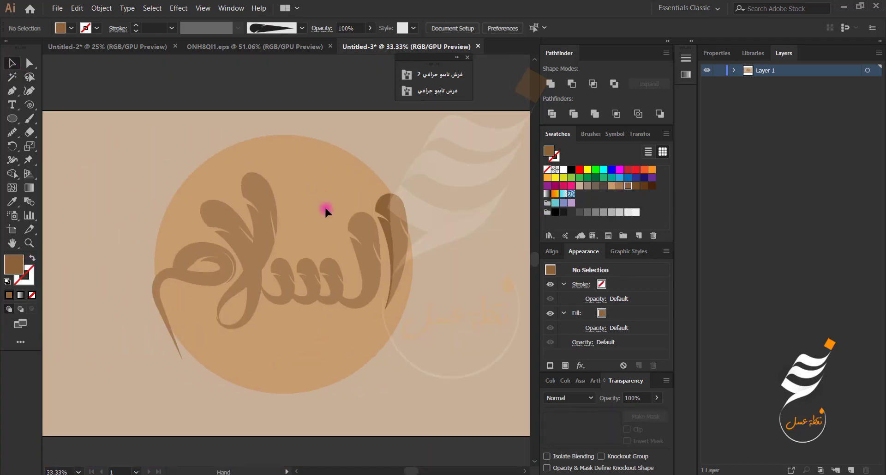
scroll(325, 206, "up", 3)
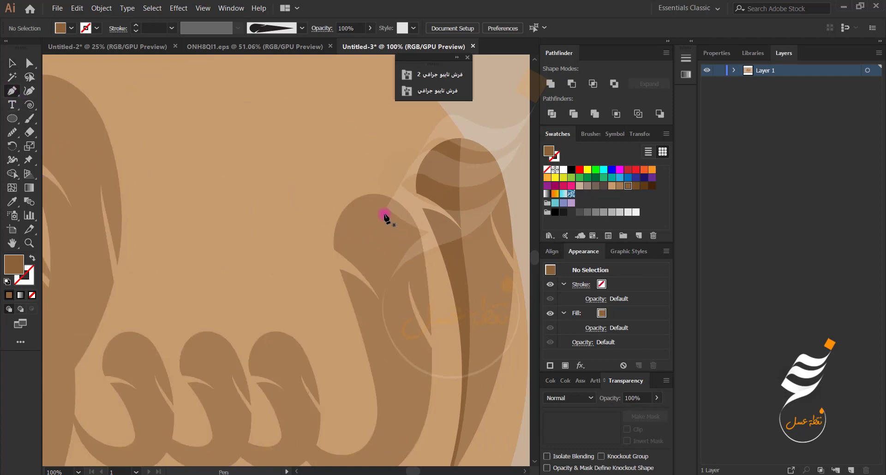
left_click(383, 195)
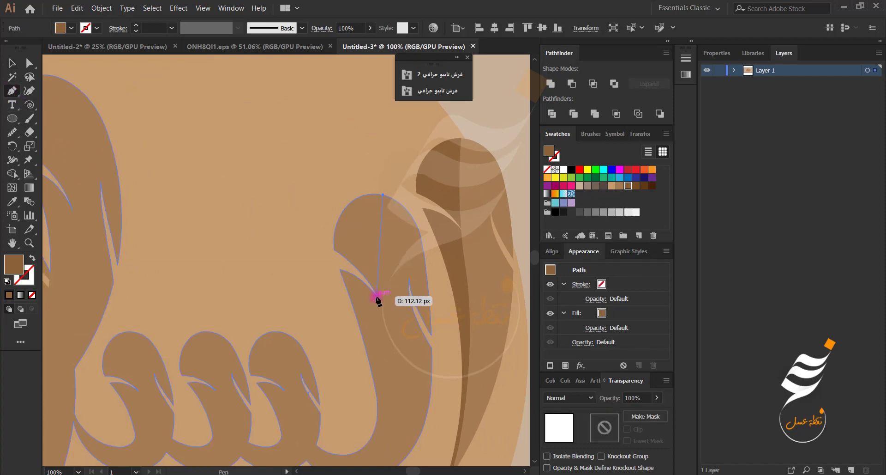
left_click(402, 387)
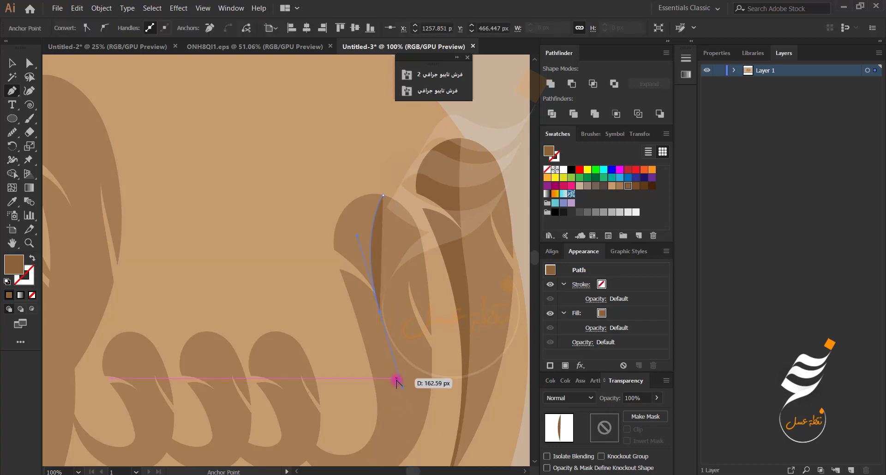
key("space")
left_click_drag(387, 404, 421, 289)
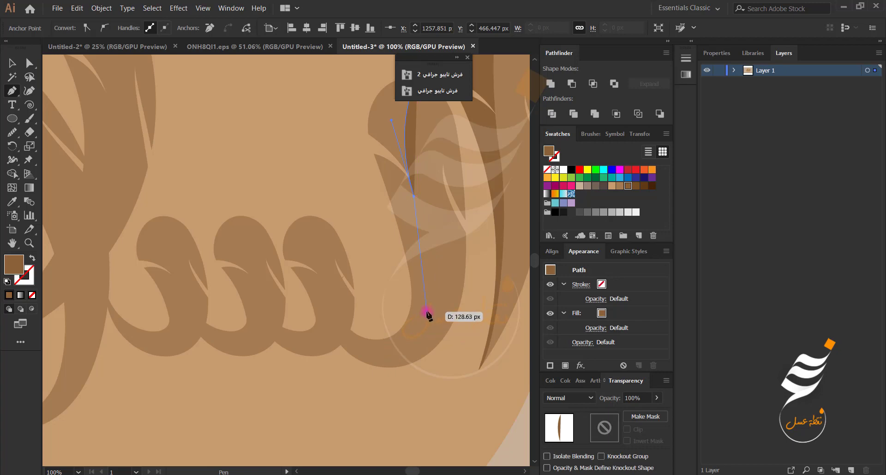
key("ctrl+z")
left_click_drag(415, 199, 158, 30)
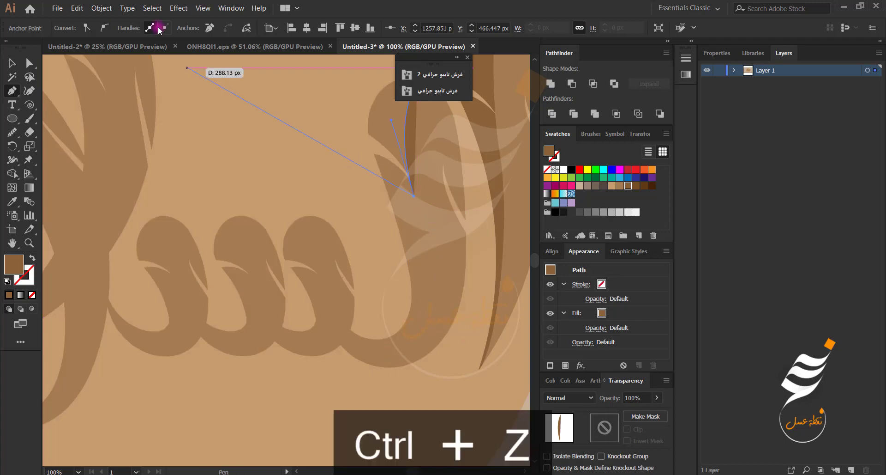
left_click_drag(104, 29, 417, 326)
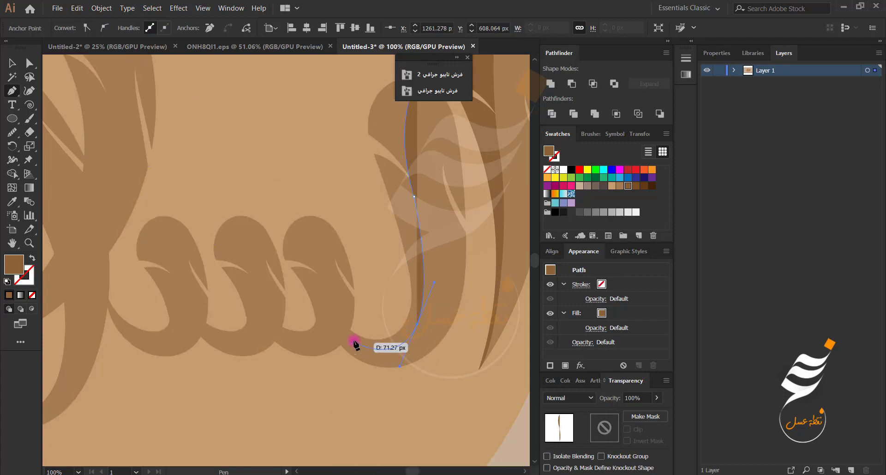
left_click_drag(350, 329, 345, 317)
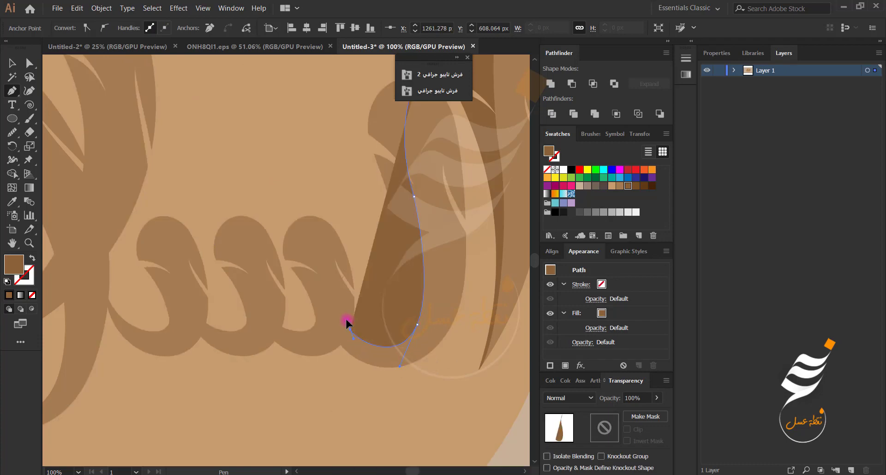
Step: Continue the lam's path up outside its left edge and over its head, closing it at the starting point
left_click(383, 316)
left_click(387, 289)
left_click(359, 222)
left_click(340, 137)
left_click(342, 79)
left_click_drag(342, 79, 326, 188)
left_click(356, 159)
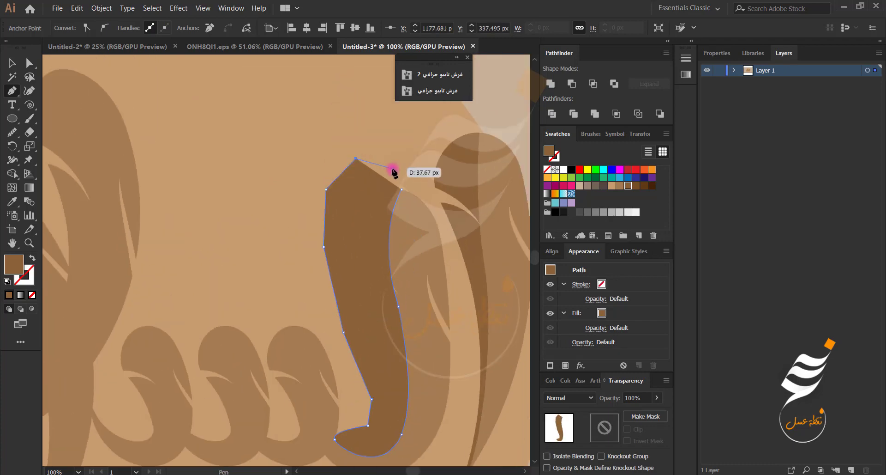
left_click(395, 169)
left_click(401, 188)
Step: Select the dark shape with the lettering and trim off the part outside the lam using Shape Builder
key("ctrl+a")
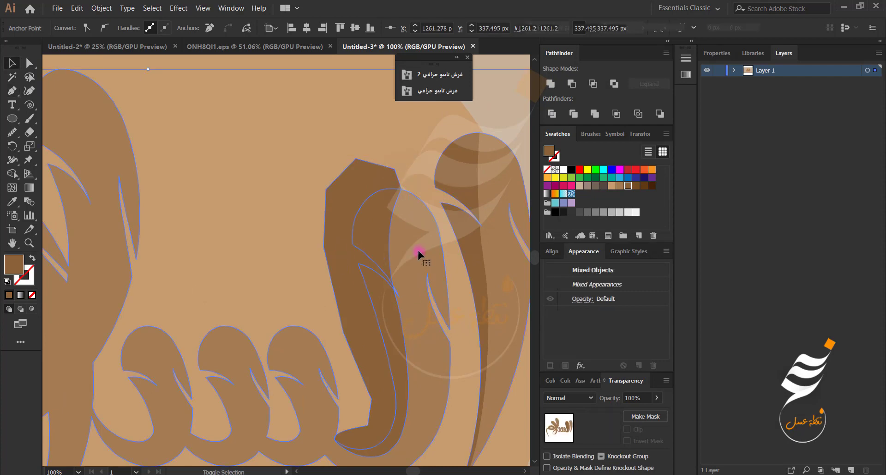
key("shift+m")
left_click_drag(307, 192, 337, 228, "alt")
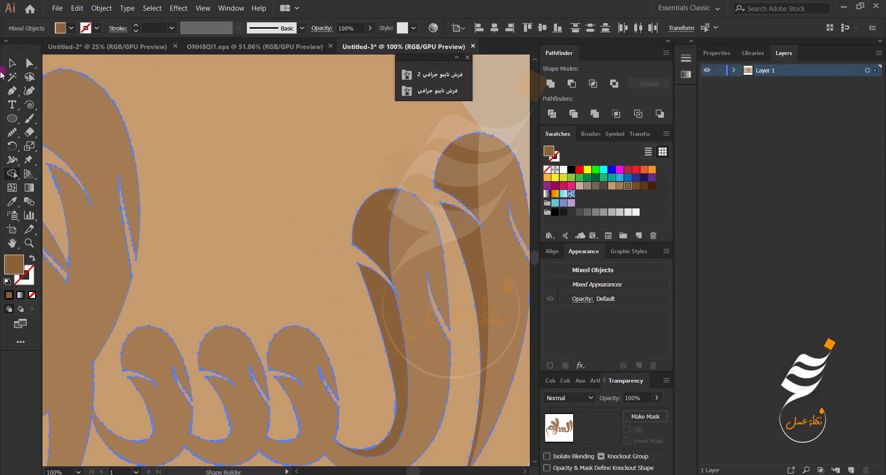
left_click(9, 65)
left_click(212, 178)
Step: Draw a curved pen path from the top of the seen's rightmost tooth down its middle and around its bottom
left_click_drag(257, 271, 320, 169)
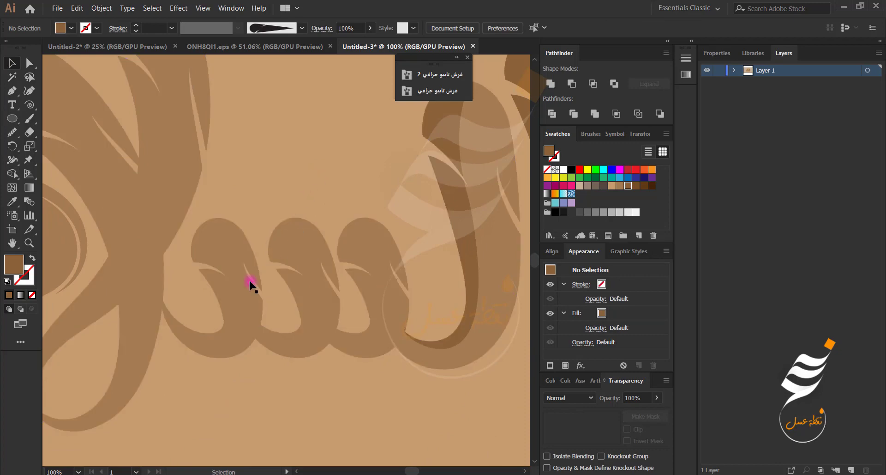
left_click(12, 93)
scroll(360, 255, "up", 1)
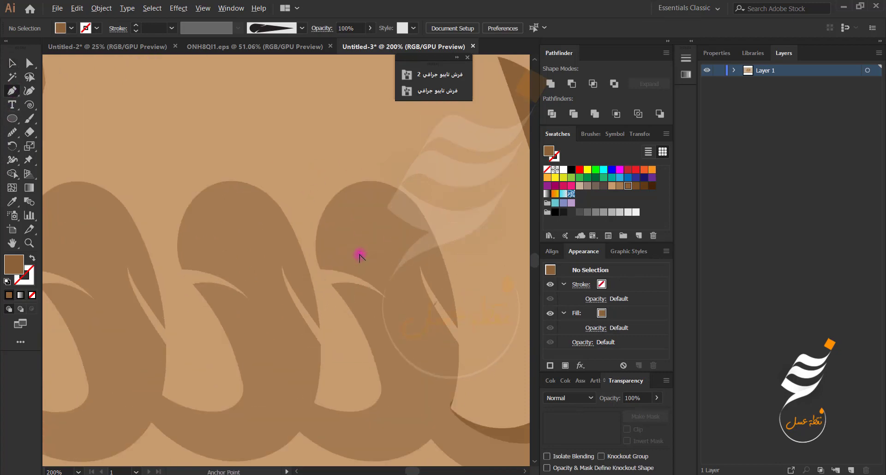
left_click(379, 181)
left_click(358, 236)
left_click_drag(365, 267, 388, 318)
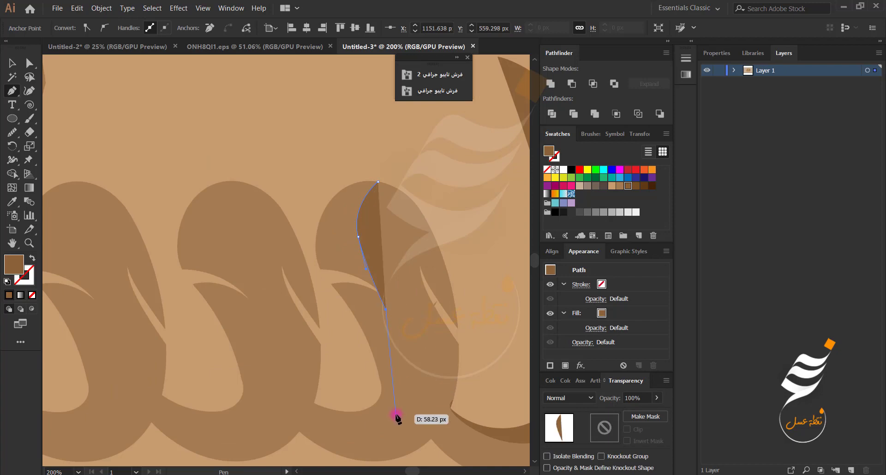
left_click_drag(396, 413, 378, 431)
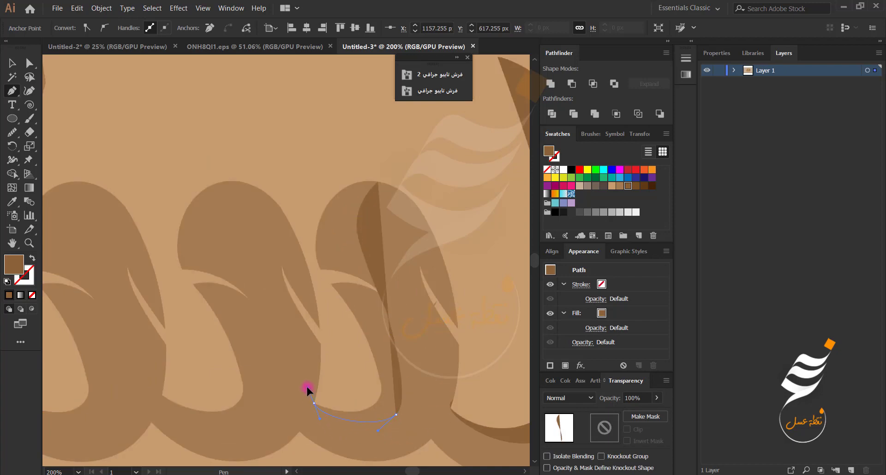
Step: Take the rightmost tooth's path up past its left edge and over its head to close the dark shape
left_click(340, 377)
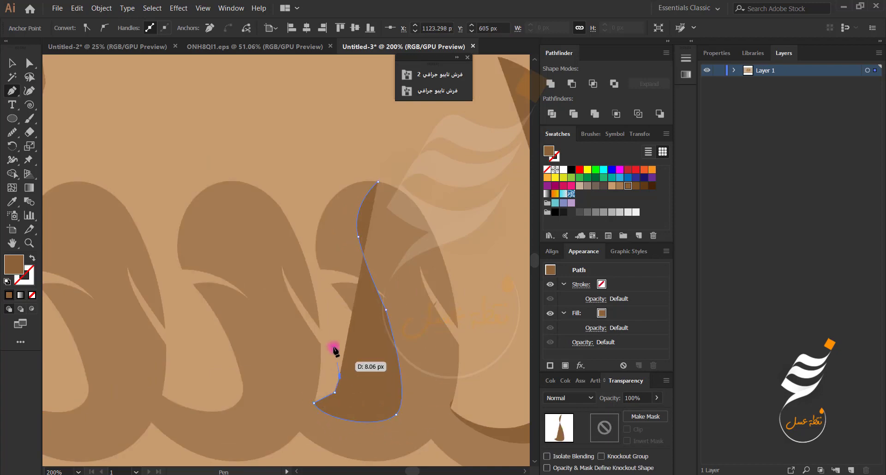
left_click(303, 182)
left_click(327, 165)
left_click(356, 170)
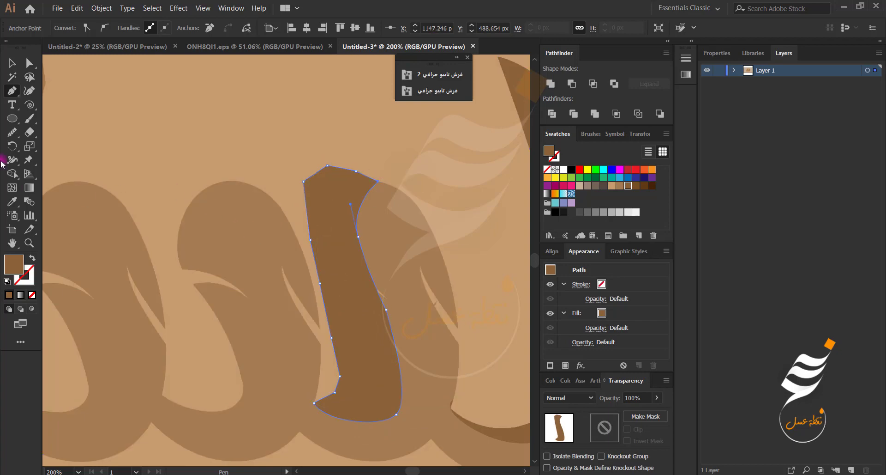
Step: Draw a curved pen path from the top of the seen's middle tooth down to its bottom, undoing the misplaced last point
left_click(239, 181)
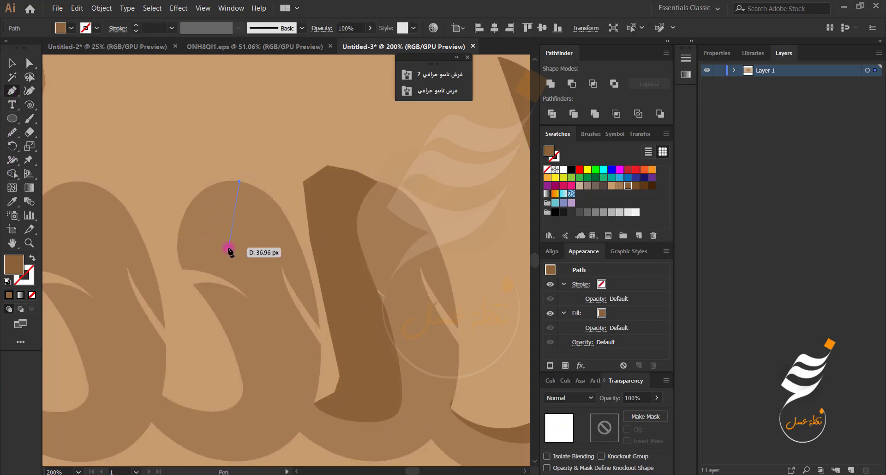
left_click(242, 307)
left_click(251, 350)
left_click_drag(237, 434, 194, 423)
key("ctrl+z")
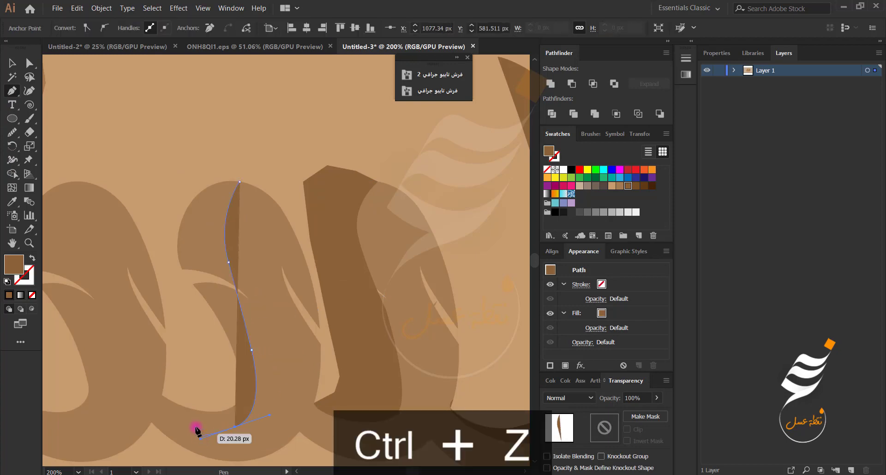
Step: Carry the middle tooth's path to its lower inner corner, up past the left edge and over the top to close it
left_click(162, 394)
left_click(183, 388)
left_click(188, 342)
left_click_drag(161, 267, 157, 240)
left_click(153, 204)
left_click(162, 162)
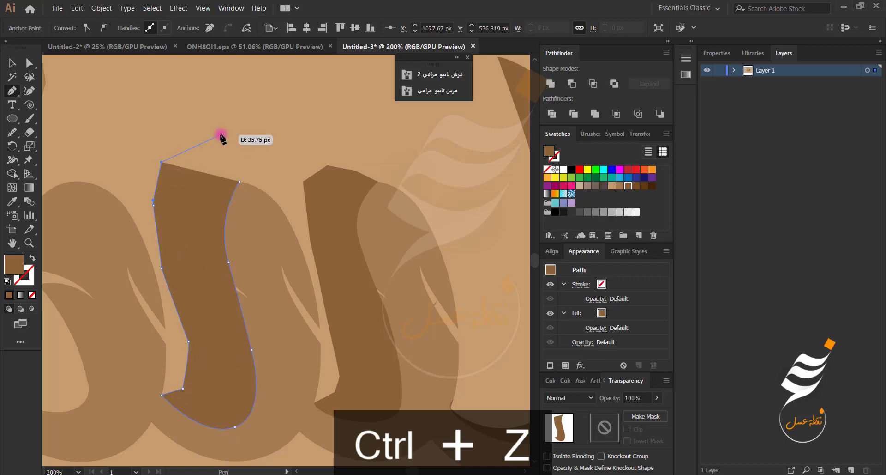
left_click(220, 135)
left_click(239, 182)
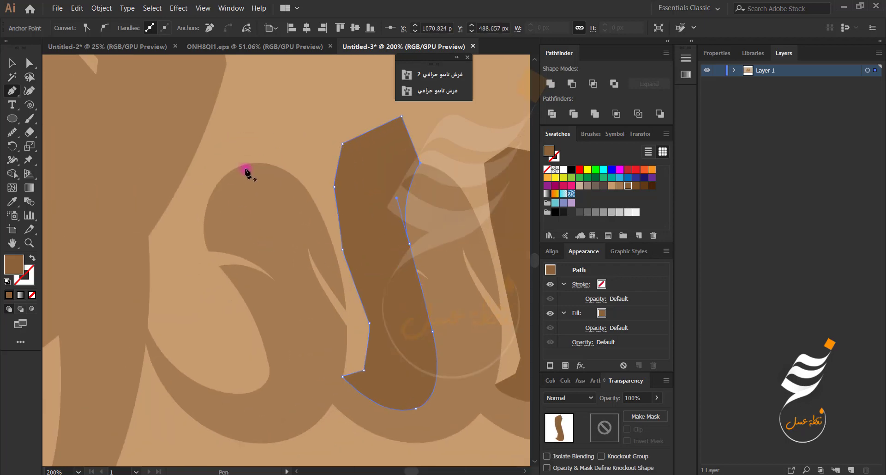
Step: Draw a curved pen path from the top of the seen's leftmost tooth down its middle and around its bottom to the left corner
left_click(262, 163)
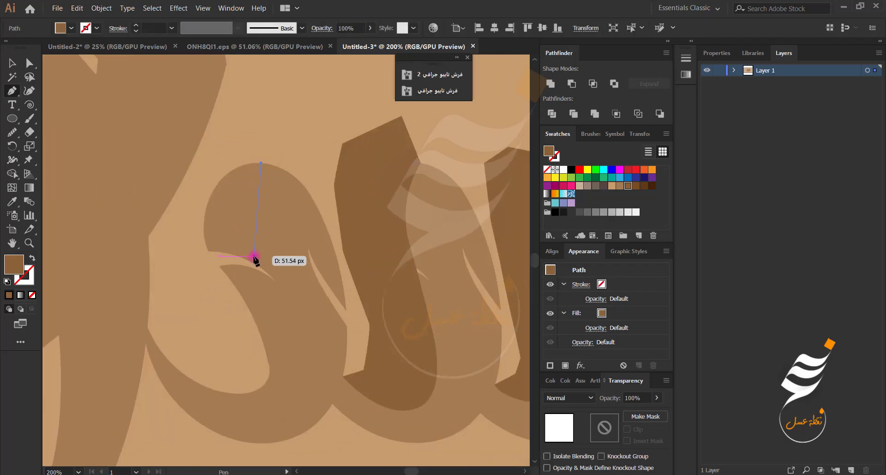
left_click_drag(254, 255, 263, 277)
left_click_drag(280, 340, 270, 417)
left_click_drag(148, 327, 139, 255)
Step: Take the leftmost tooth's path up outside its left edge and over its head to close the dark shape
left_click(165, 308)
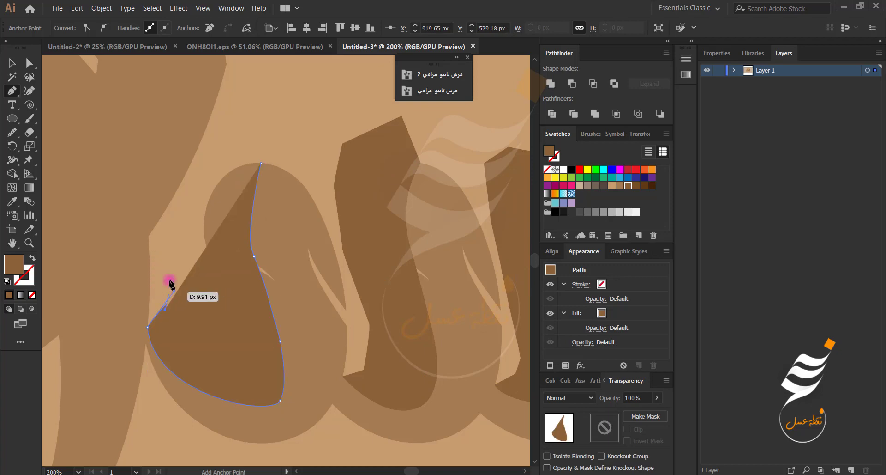
left_click(171, 264)
left_click(190, 205)
left_click(212, 162)
left_click(237, 139)
left_click(275, 135)
left_click(261, 163)
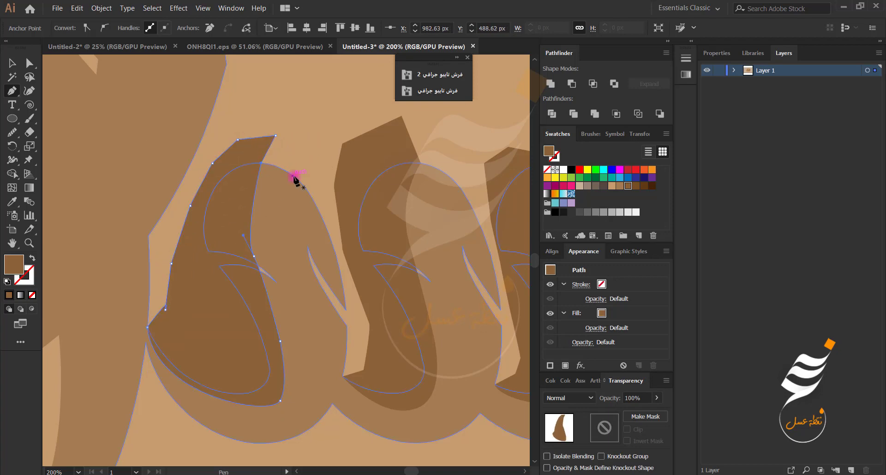
Step: Select the three dark tooth shapes along with the lettering and activate the Shape Builder tool
scroll(293, 163, "down", 1)
scroll(436, 275, "down", 1)
scroll(411, 240, "down", 1)
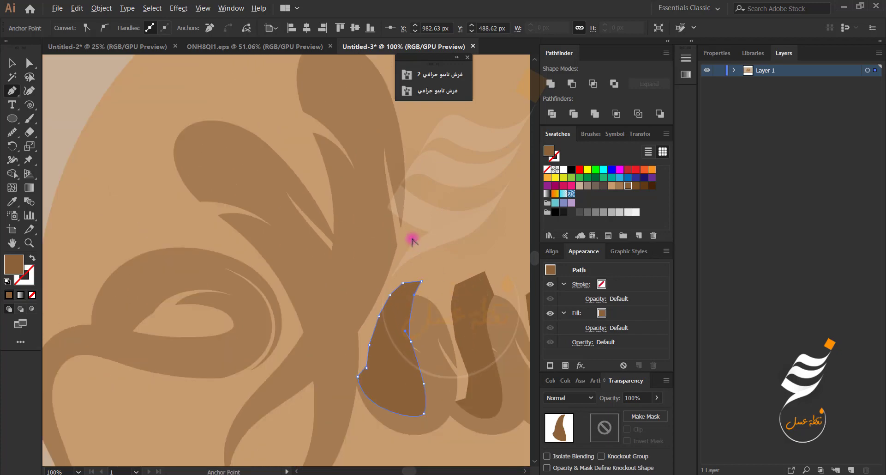
left_click_drag(430, 237, 294, 207)
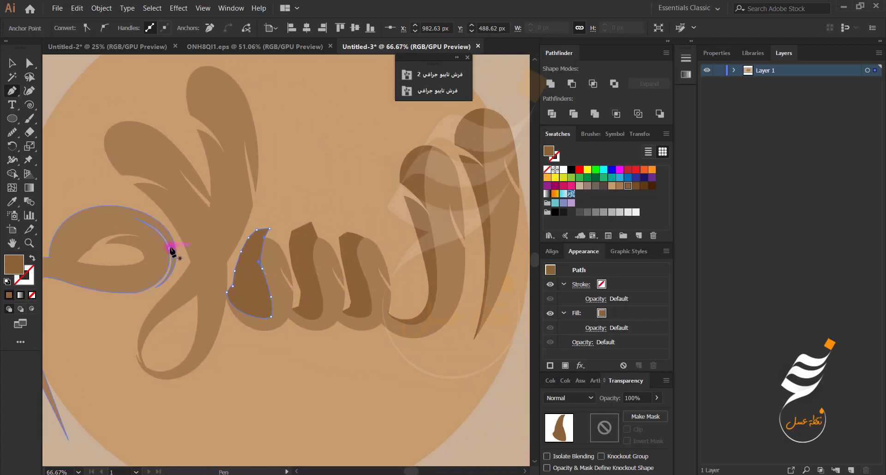
key("ctrl+a")
key("shift+m")
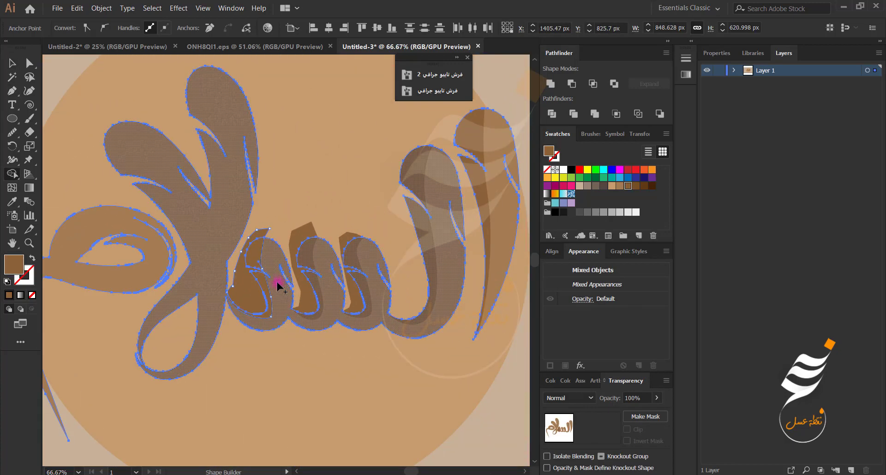
key("v")
left_click(246, 280)
left_click(307, 235, "shift")
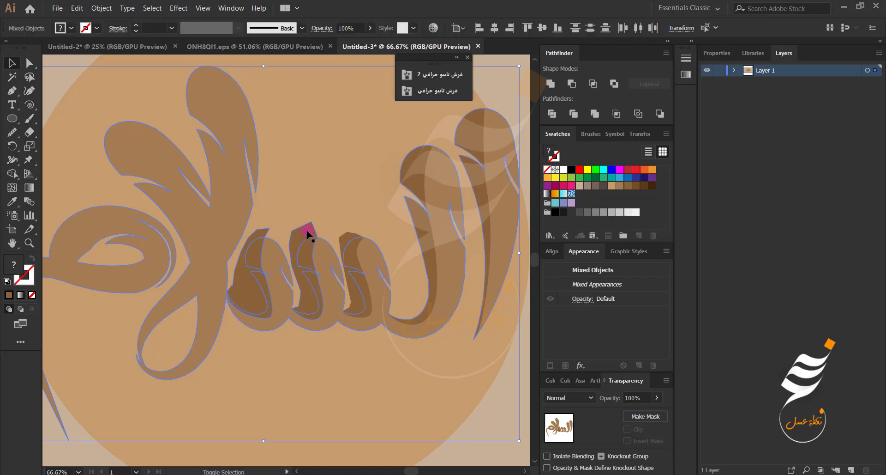
left_click(346, 241, "shift")
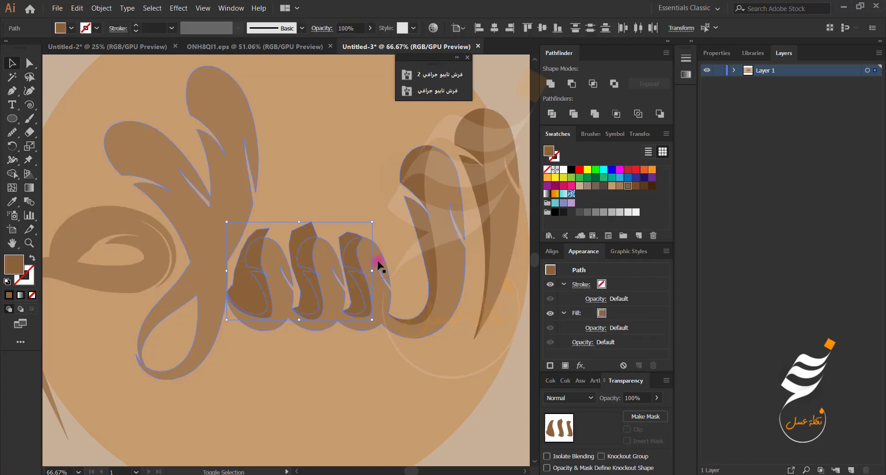
key("ctrl+a")
key("shift+m")
Step: Remove the parts of the three dark tooth shapes that extend outside the letters with Shape Builder, and deselect everything
scroll(349, 236, "up", 2)
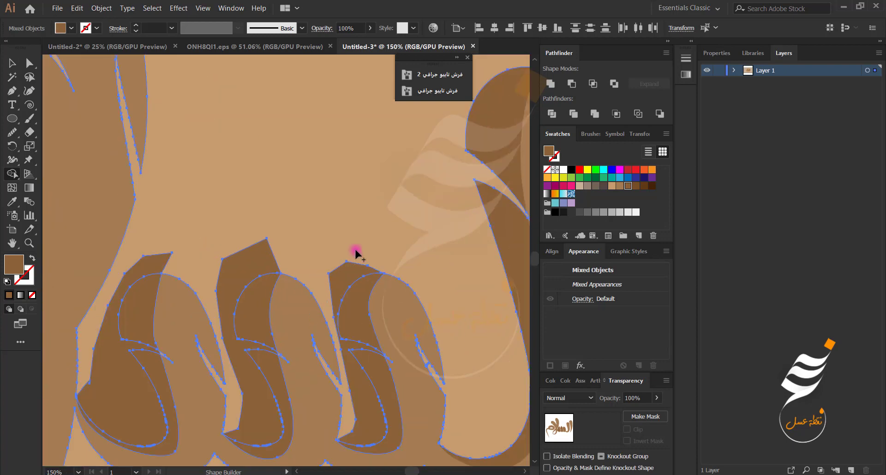
left_click(356, 256, "alt")
left_click(244, 257, "alt")
left_click(151, 253, "alt")
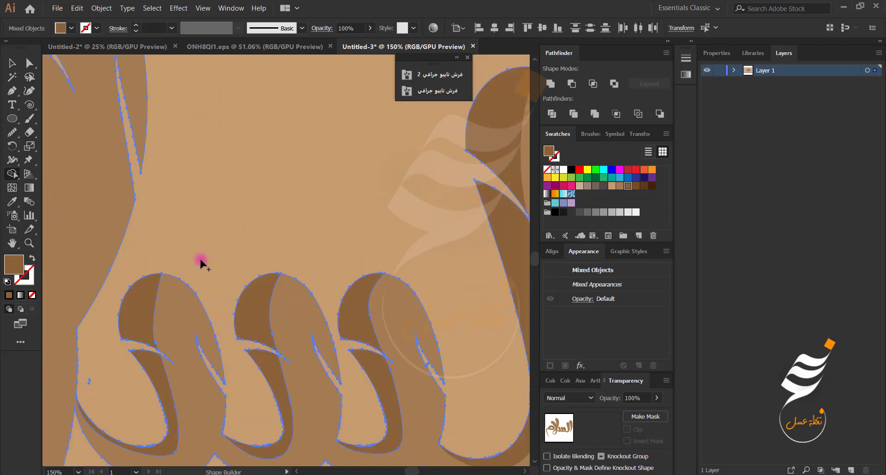
left_click(12, 63)
left_click(223, 134)
Step: Draw a narrow dark strip below the lam-alef crossing, from the right inner corner to the top of the loop's opening
scroll(223, 134, "down", 2)
left_click_drag(120, 227, 267, 241)
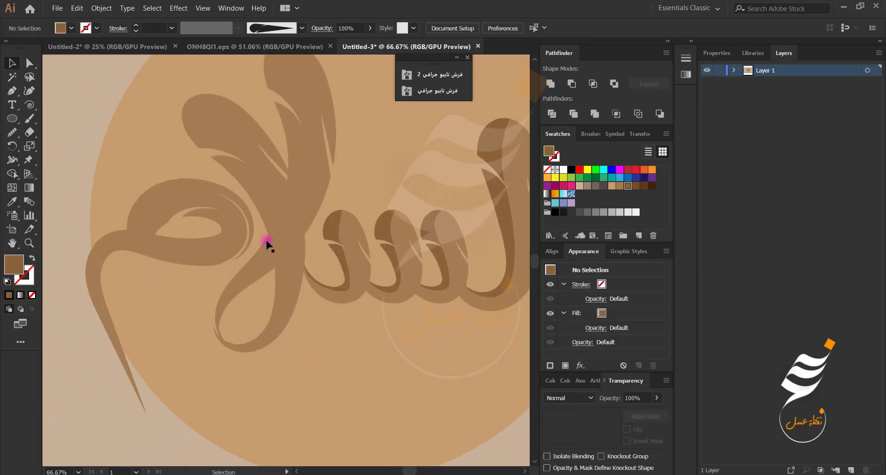
scroll(302, 278, "up", 2)
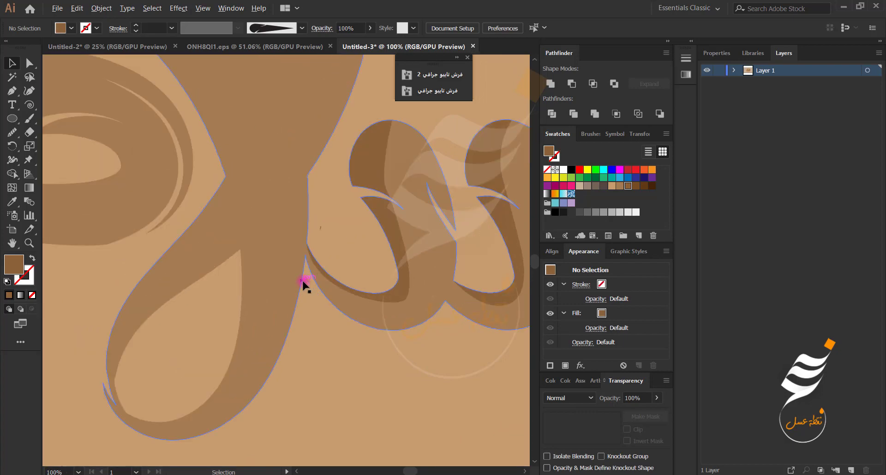
left_click(11, 92)
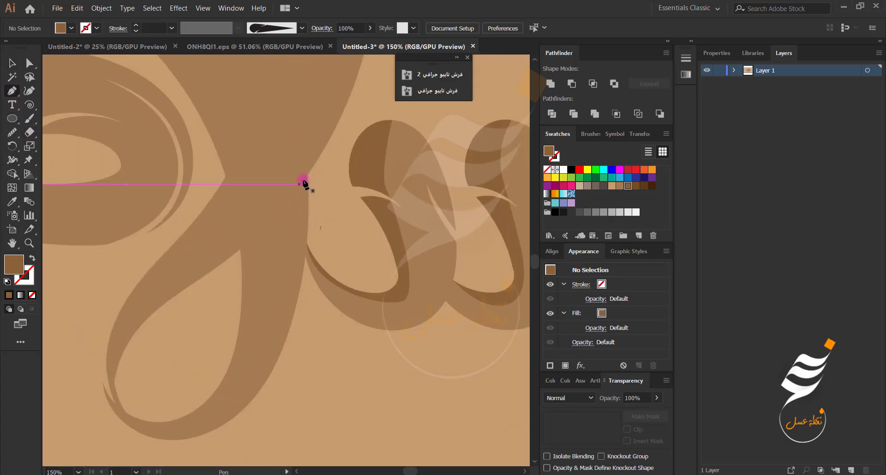
left_click(307, 175)
left_click_drag(240, 249, 224, 262)
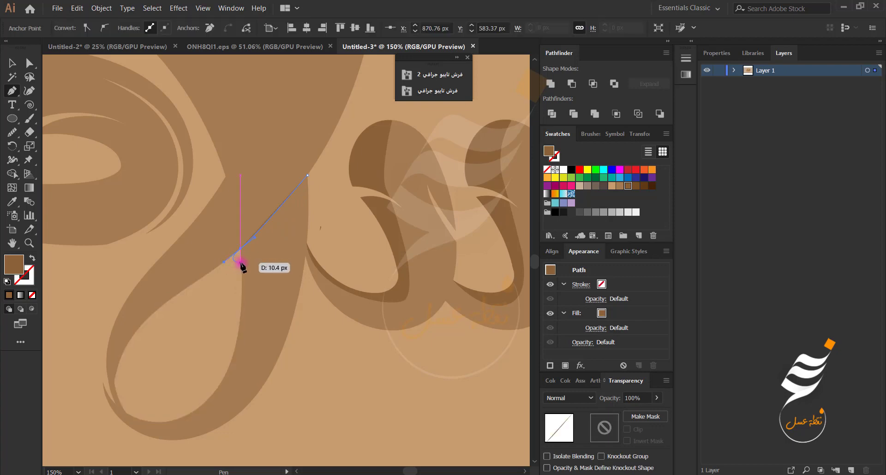
left_click(241, 263)
left_click(307, 189)
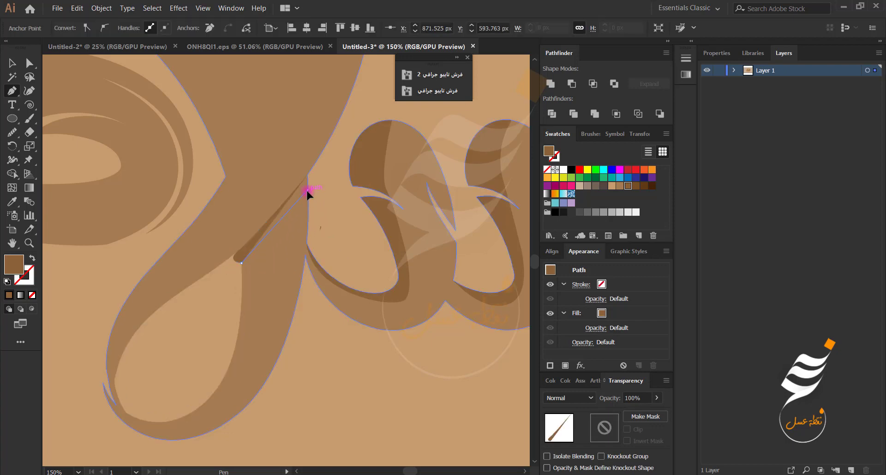
left_click_drag(307, 175, 315, 177)
left_click(308, 175)
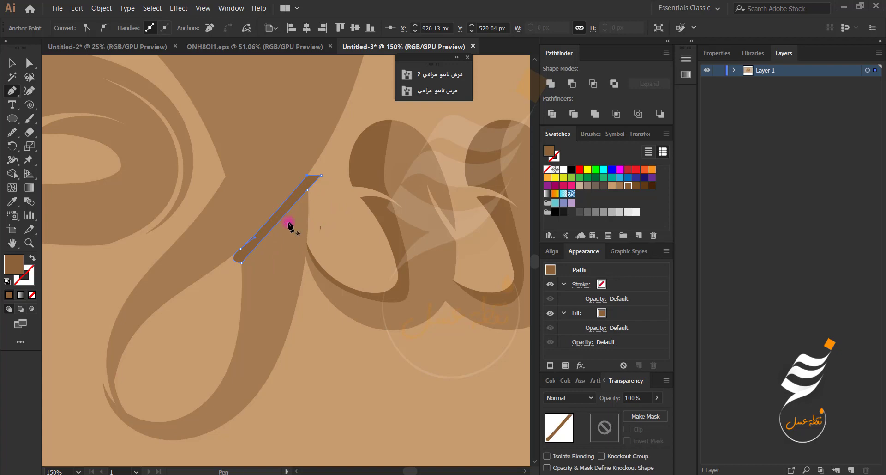
Step: Trim the ends of the narrow crossing strip that overhang the letter with Shape Builder, and deselect everything
key("ctrl+a")
key("shift+m")
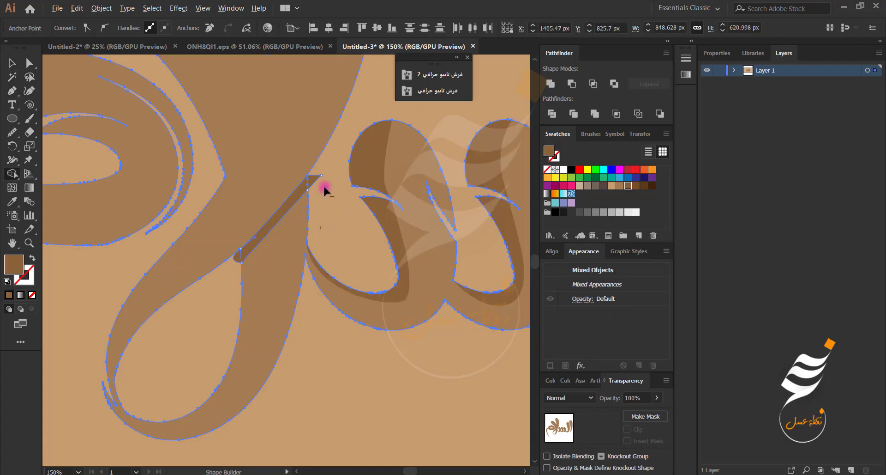
left_click(315, 177)
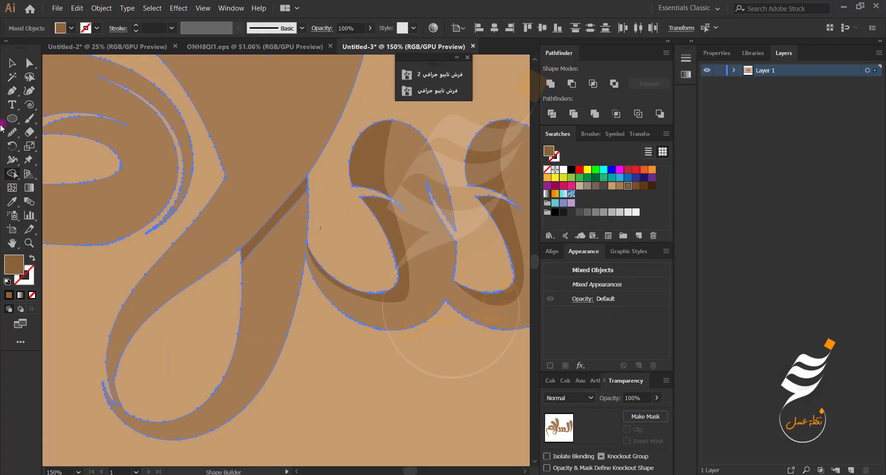
left_click(11, 64)
left_click(79, 289)
Step: Draw a thin curved shadow shape above the lam-alef crossing, from the left corner up past the gap between the strokes and back
scroll(80, 289, "down", 2)
left_click_drag(91, 285, 190, 343)
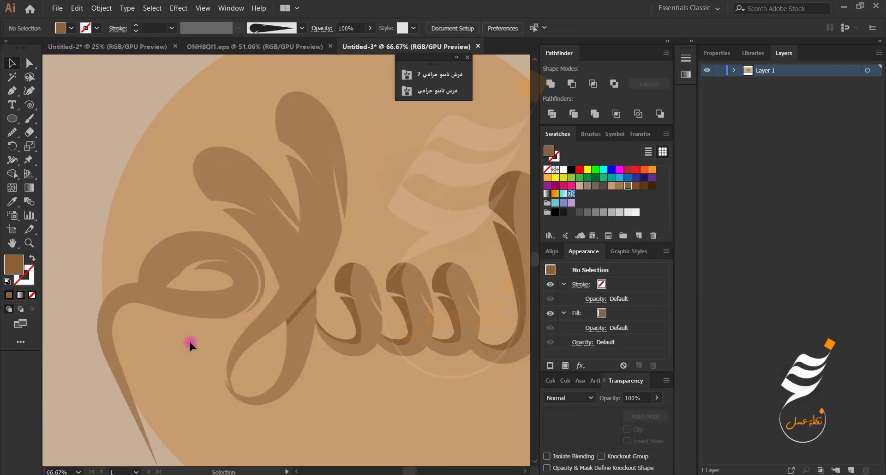
scroll(282, 295, "up", 2)
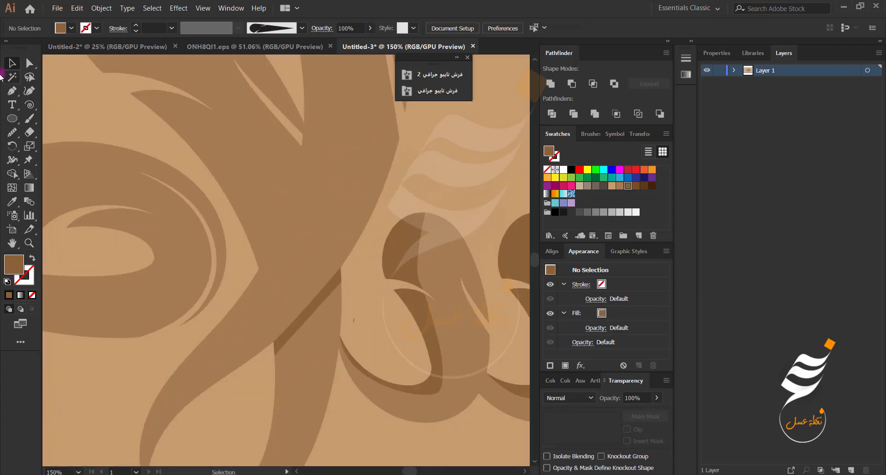
left_click(11, 92)
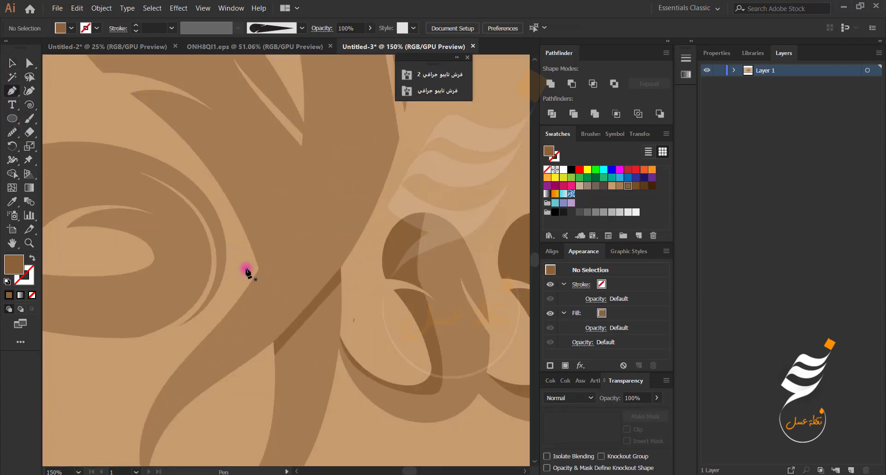
left_click(259, 269)
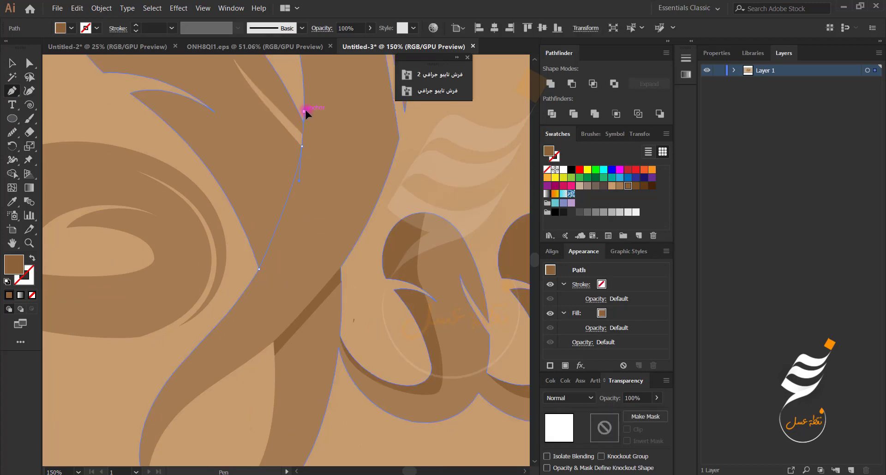
left_click(302, 104)
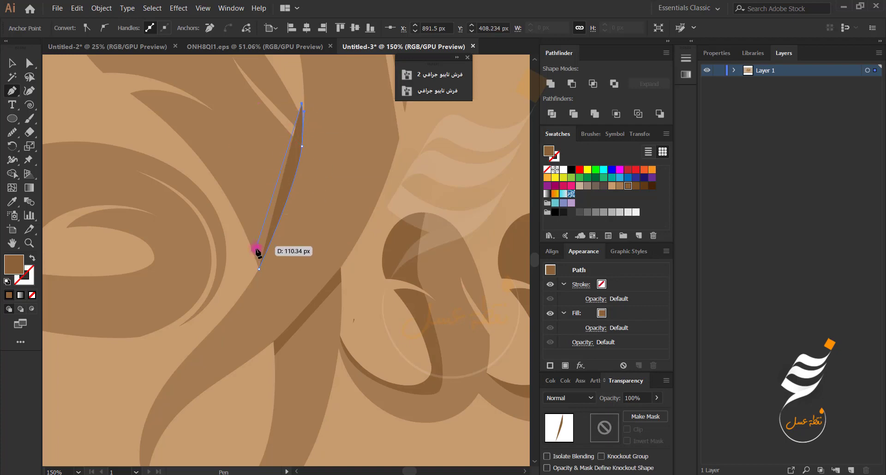
mouse_move(255, 257)
left_mouse_down()
mouse_move(248, 283)
mouse_move(253, 273)
left_mouse_up()
Step: Remove the part of the thin crossing shadow that extends into the gap with Shape Builder, and deselect everything
key("v")
key("ctrl+a")
key("shift+m")
left_click_drag(287, 124, 298, 134)
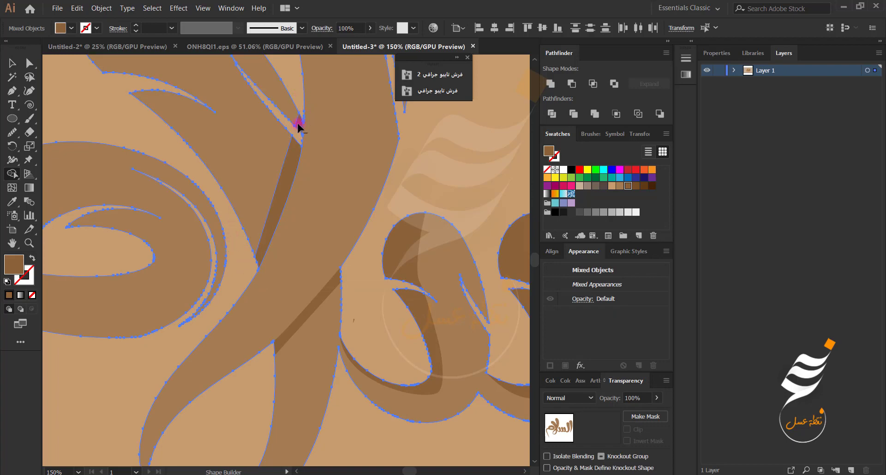
key("v")
key("ctrl+shift+a")
Step: Start a curved pen path at the top of the lam-alef's tallest stroke and lead it down the middle of its head
key("ctrl+minus")
key("ctrl+minus")
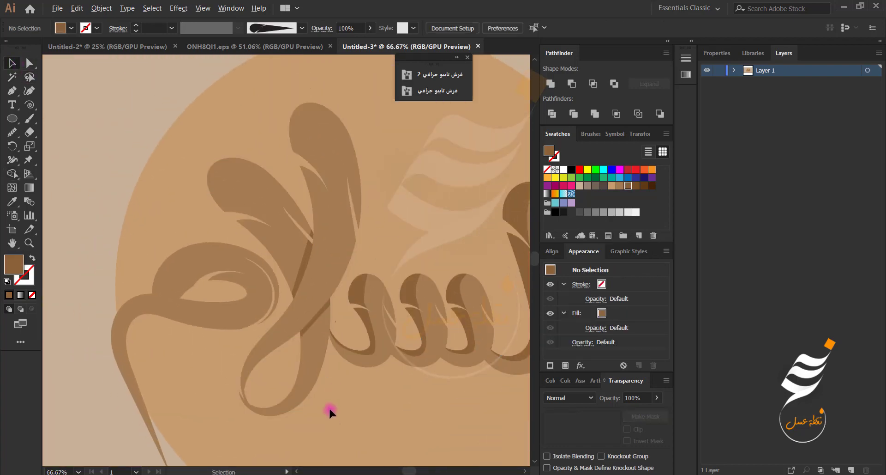
left_click(11, 91)
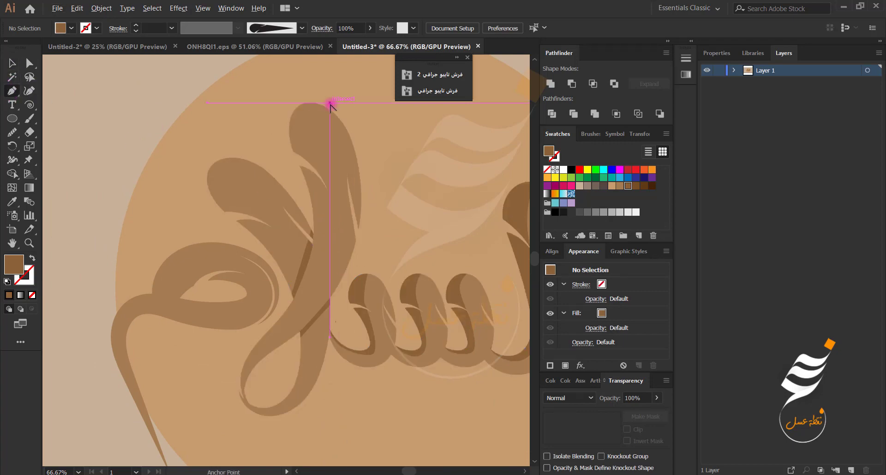
scroll(331, 106, "up", 1)
left_click(315, 103)
left_click(297, 119)
left_click(301, 140)
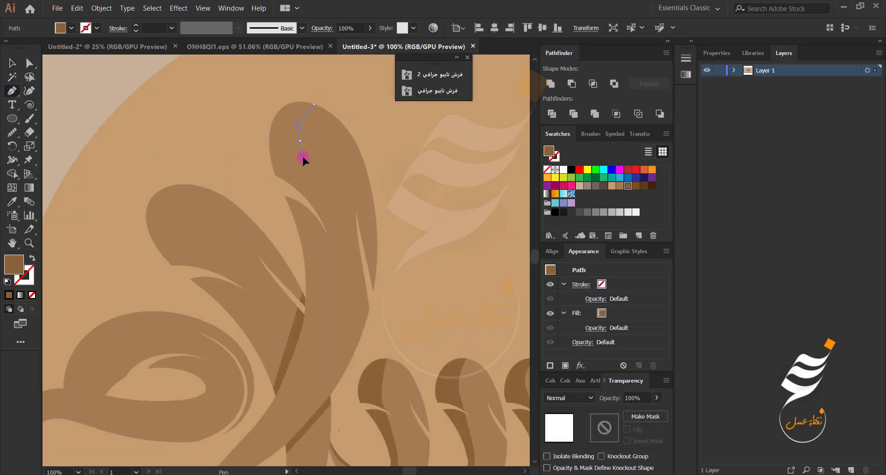
left_click(304, 158)
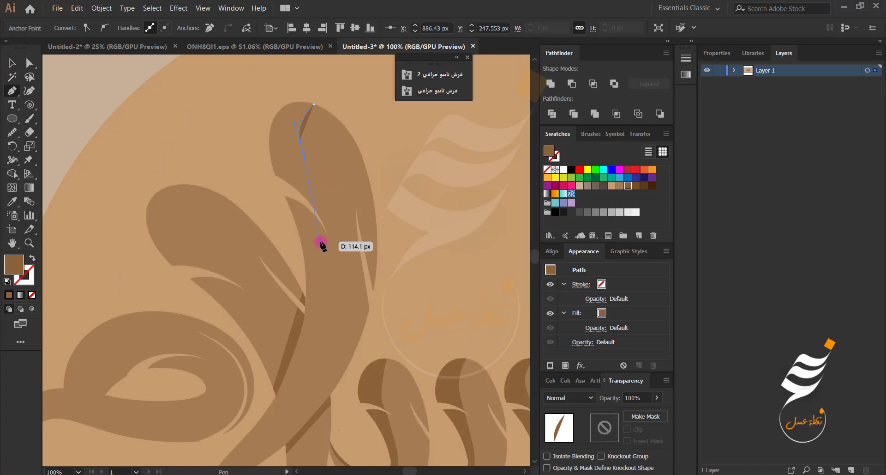
Step: Try to carry the tallest stroke's path down through the crossing to the loop's left edge and back up outside it
scroll(328, 268, "down", 5)
left_click_drag(346, 282, 314, 300)
key("ctrl+z")
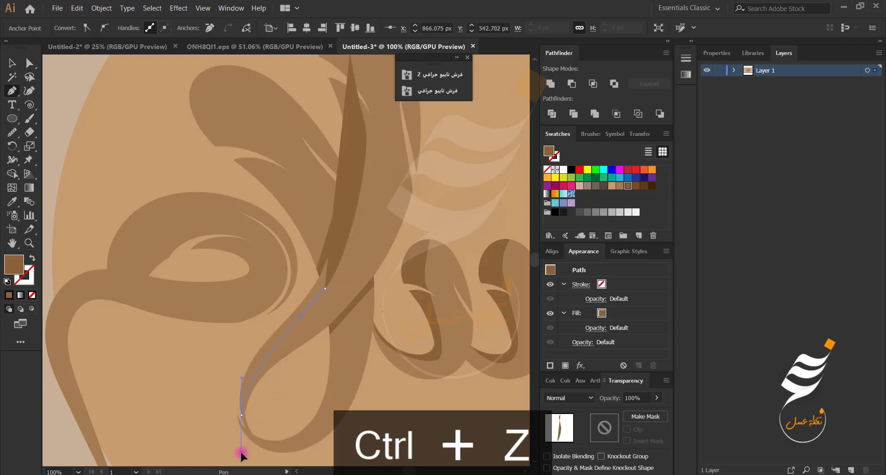
left_click_drag(243, 457, 245, 460)
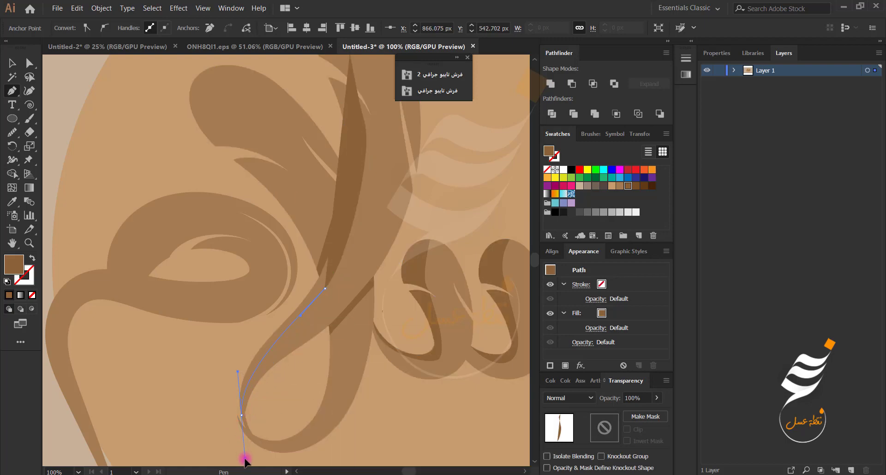
left_click(226, 382)
left_click_drag(245, 349, 287, 305)
left_click(304, 279)
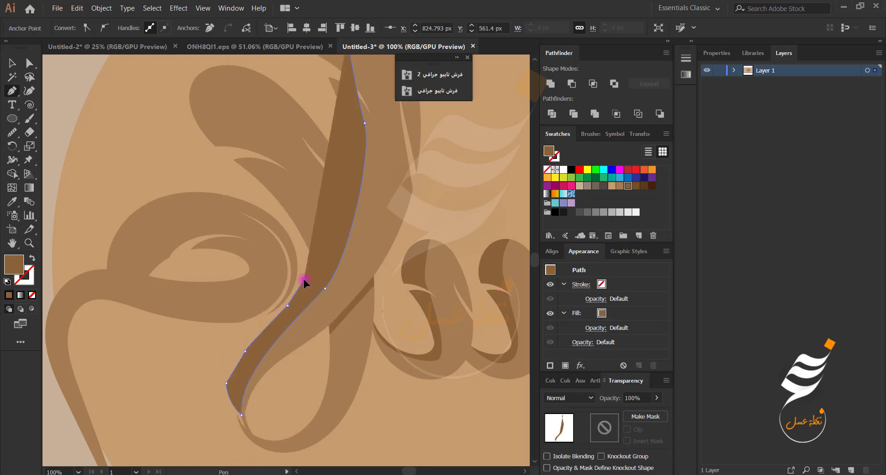
mouse_move(305, 263)
left_mouse_down()
mouse_move(303, 249)
mouse_move(312, 260)
left_mouse_up()
Step: Undo the tallest stroke's path points back to the one beside the upper inner notch
key("ctrl+z")
key("ctrl+z")
key("ctrl+z")
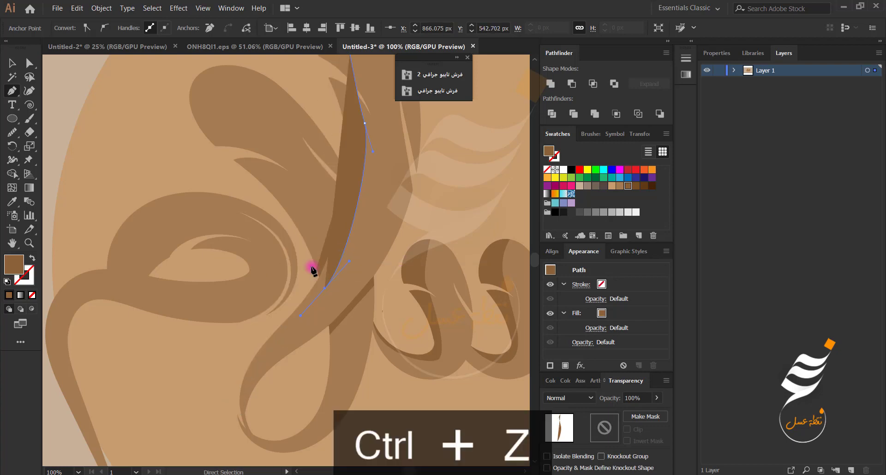
key("ctrl+z")
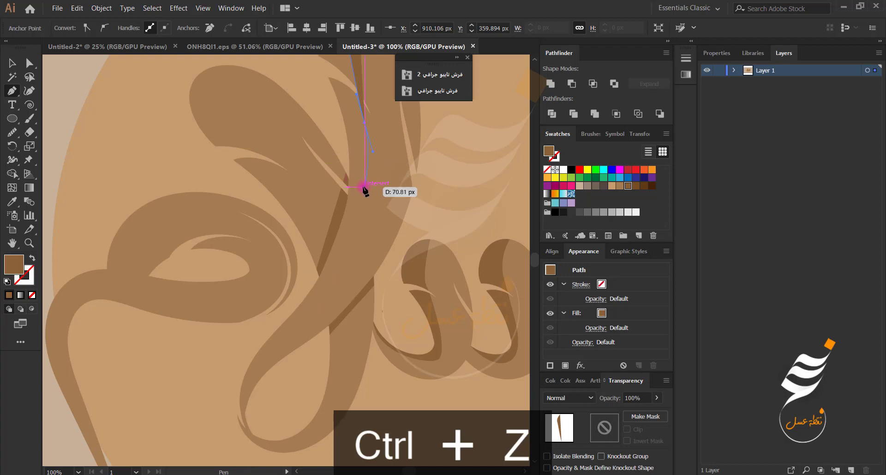
Step: Extend the tallest stroke's shading path past the inner notch, then up around the outside of its left half, and close it
left_click(363, 189)
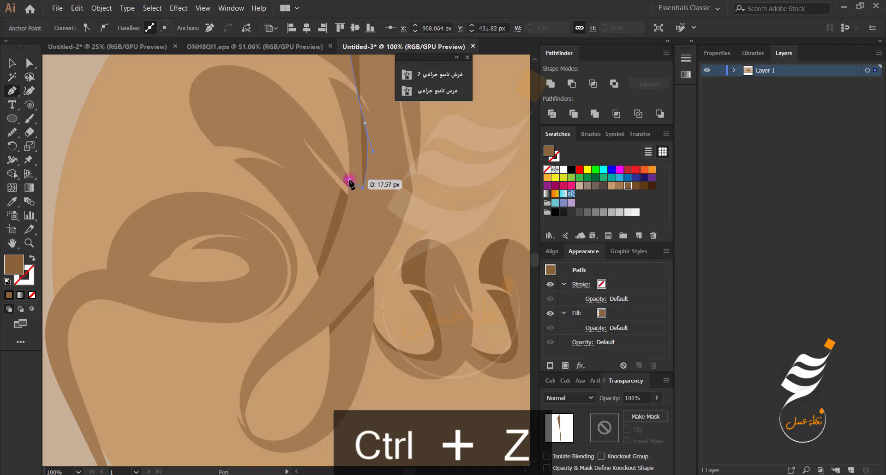
left_click(348, 180)
left_click(328, 114)
left_click_drag(311, 89, 374, 250)
left_click(345, 192)
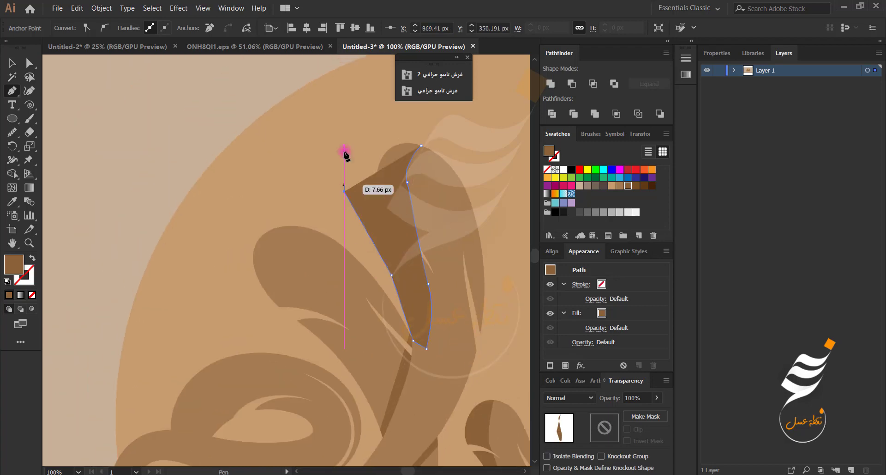
left_click(344, 138)
left_click_drag(370, 112, 400, 120)
left_click(419, 129)
Step: Remove the shading areas outside the tallest stroke with Shape Builder, and deselect everything
key("v")
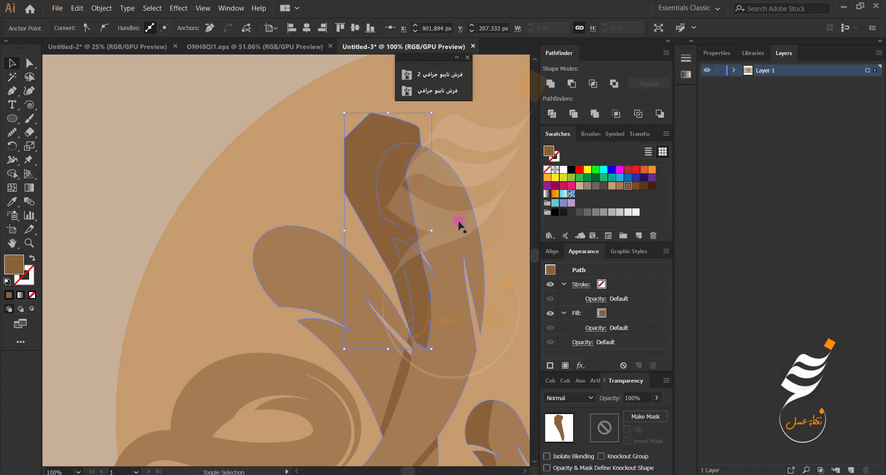
key("ctrl+a")
key("shift+m")
left_click(356, 178, "alt")
key("v")
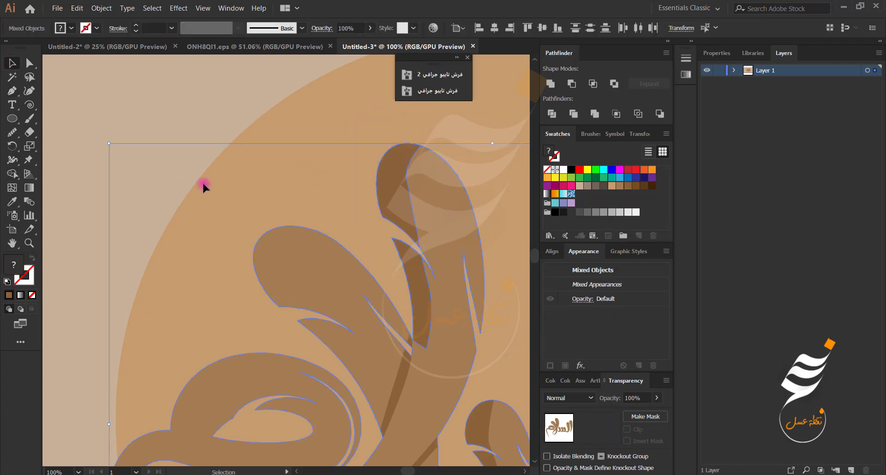
key("ctrl+shift+a")
Step: Try to draw a narrow shadow between the crossing's left corner and the lower end of the tallest stroke's shading
scroll(217, 194, "down", 4)
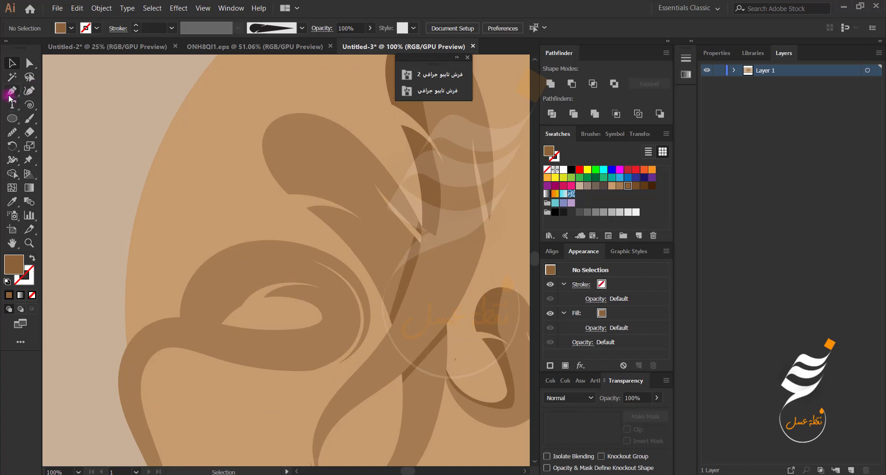
left_click(10, 93)
scroll(395, 331, "up", 1)
left_click(390, 320)
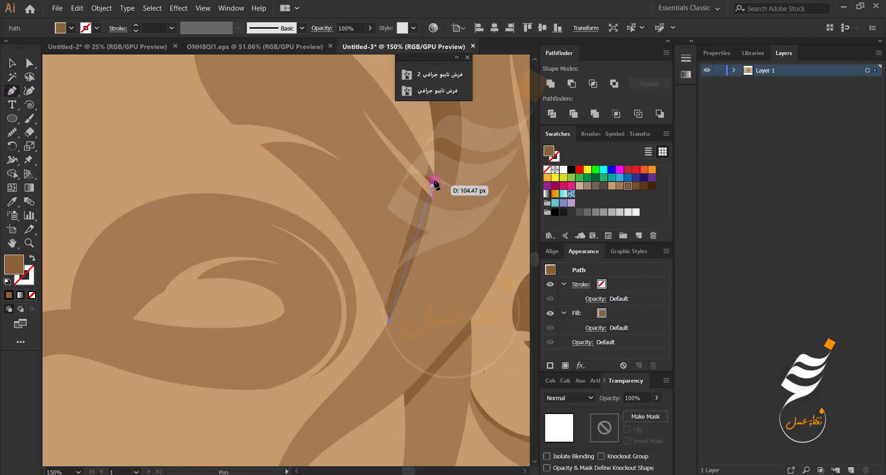
left_click(434, 176)
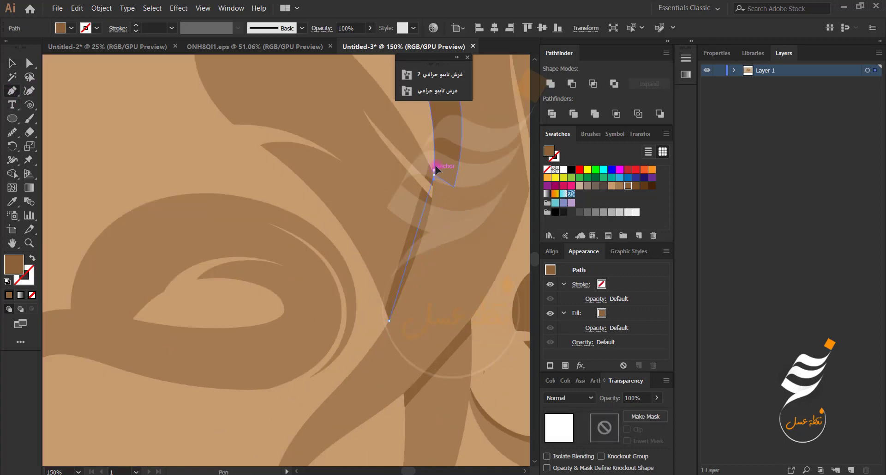
left_click(455, 187)
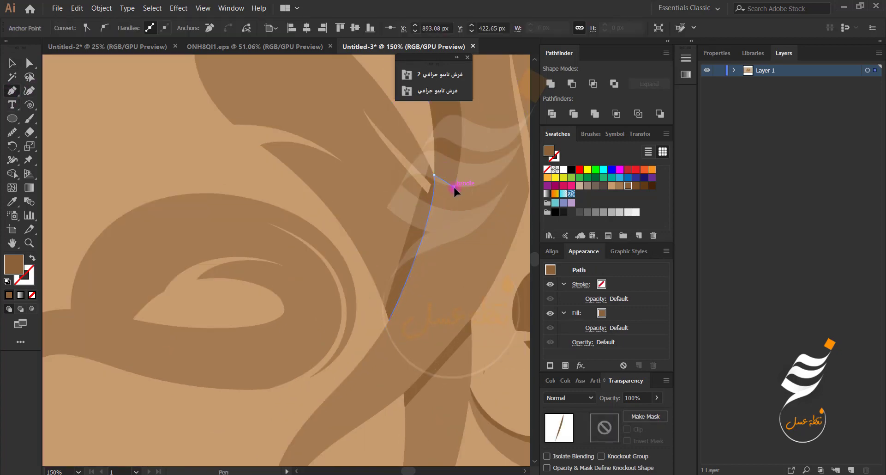
left_click(397, 328)
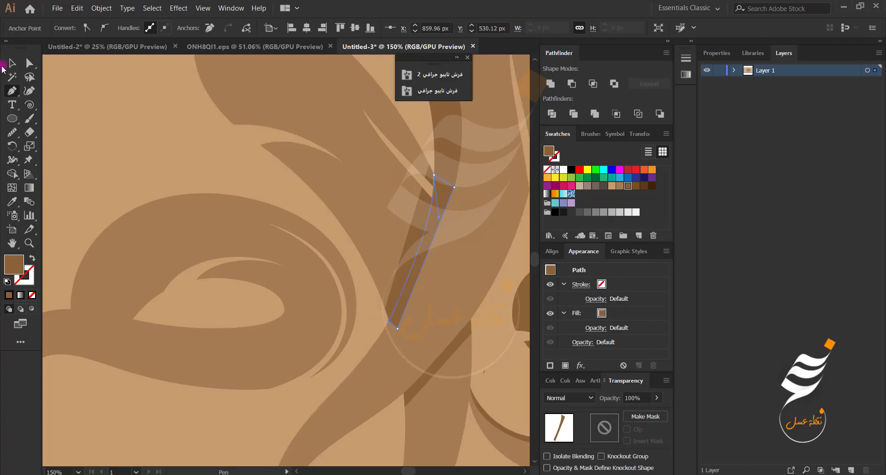
left_click(11, 64)
left_click(239, 185)
Step: Undo the last points of the narrow shadow at the crossing
scroll(376, 277, "down", 1)
left_click_drag(372, 330, 410, 265)
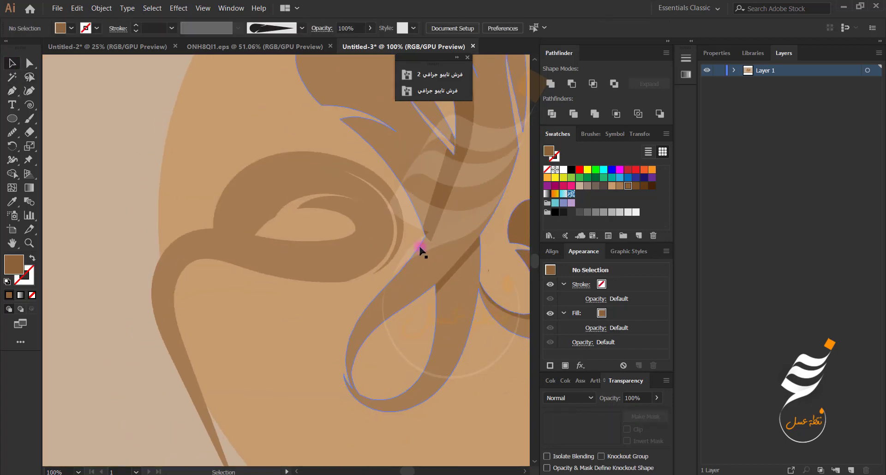
scroll(420, 247, "down", 2)
left_click_drag(437, 231, 394, 271)
scroll(364, 300, "up", 2)
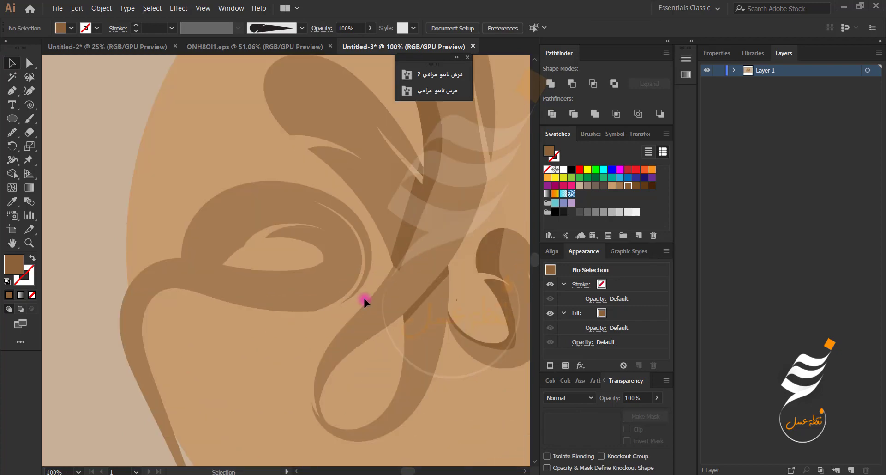
key("ctrl+z")
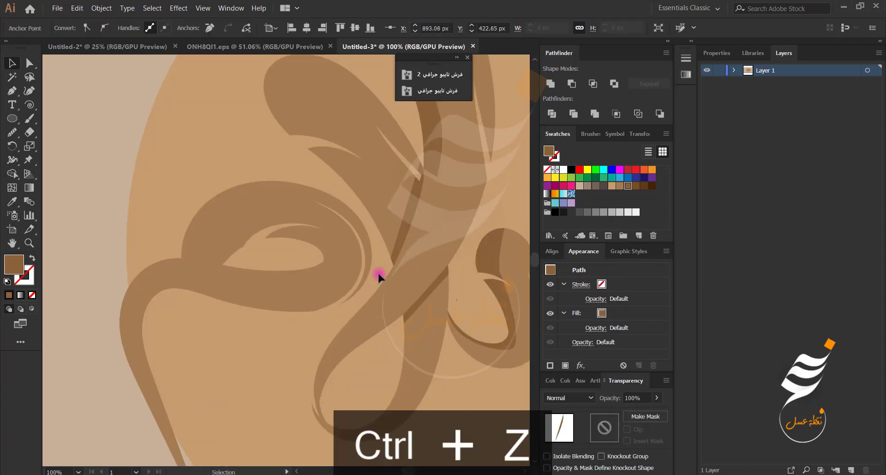
key("ctrl+z")
Step: Try to taper the lower end of the tallest stroke's shading by moving its right corner anchor to the left corner
scroll(378, 270, "down", 1)
left_click_drag(390, 275, 338, 305)
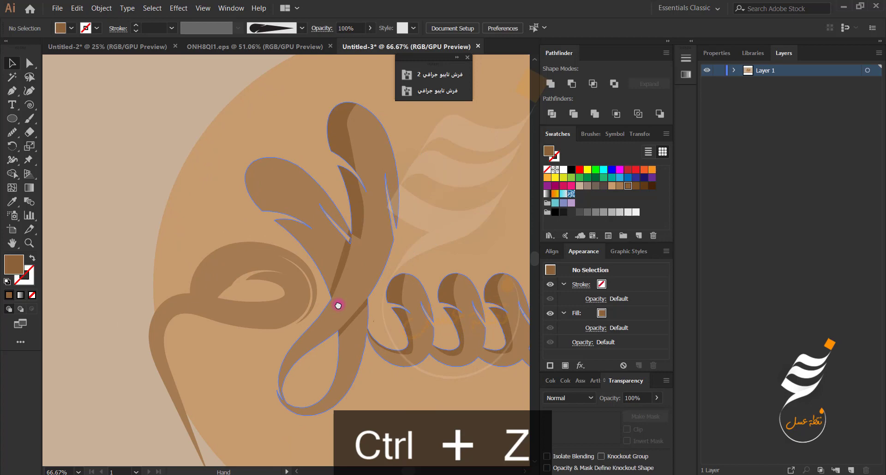
key("a")
left_click(360, 237)
scroll(360, 238, "up", 3)
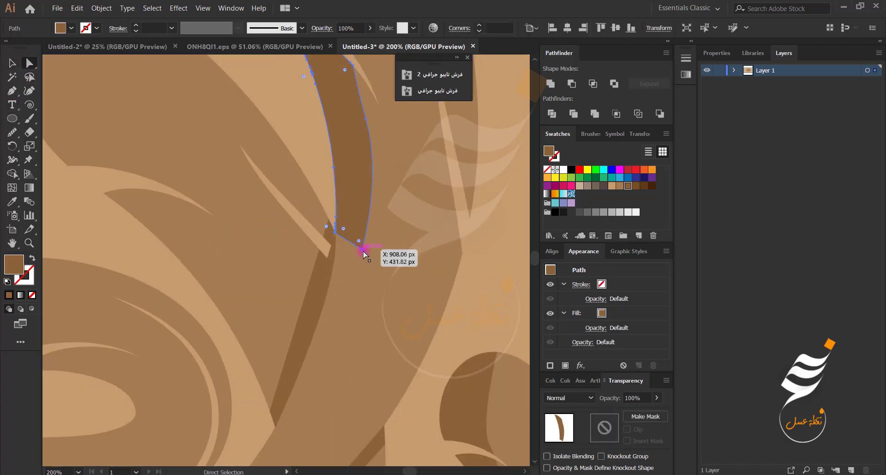
left_click_drag(362, 250, 331, 243)
key("ctrl+shift+a")
scroll(324, 266, "down", 3)
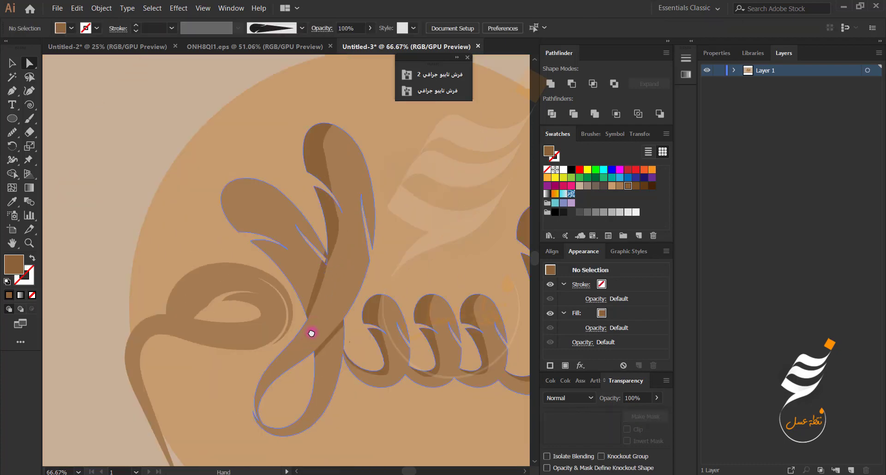
Step: Try to draw a shadow path from the crossing's left corner down the loop's outer edge and back up the stroke's middle
scroll(347, 269, "up", 1)
key("p")
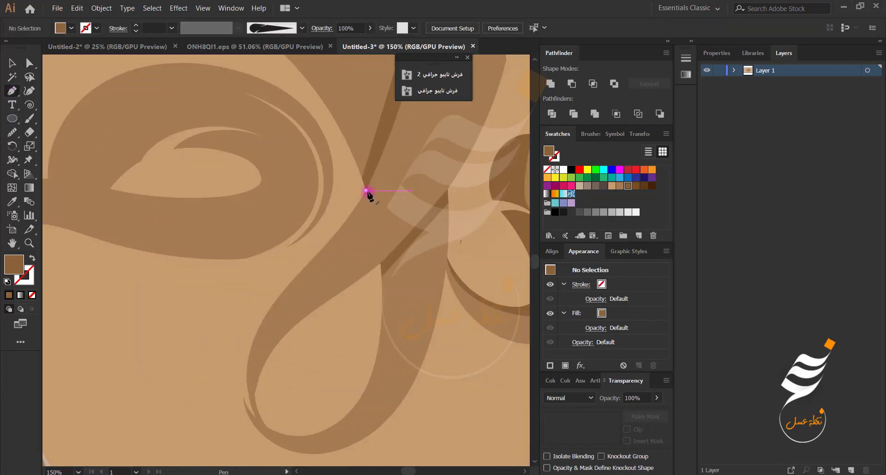
left_click(366, 190)
left_click(249, 399)
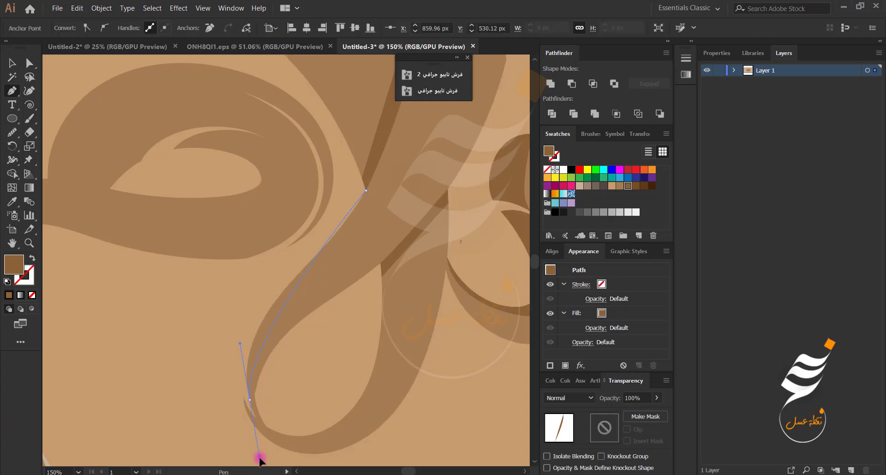
left_click_drag(270, 439, 287, 388)
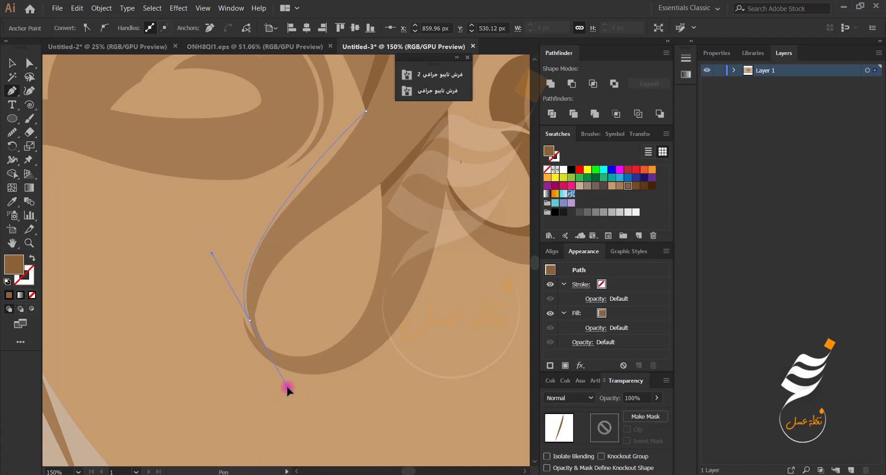
left_click_drag(271, 275, 260, 263)
left_click_drag(282, 228, 299, 217)
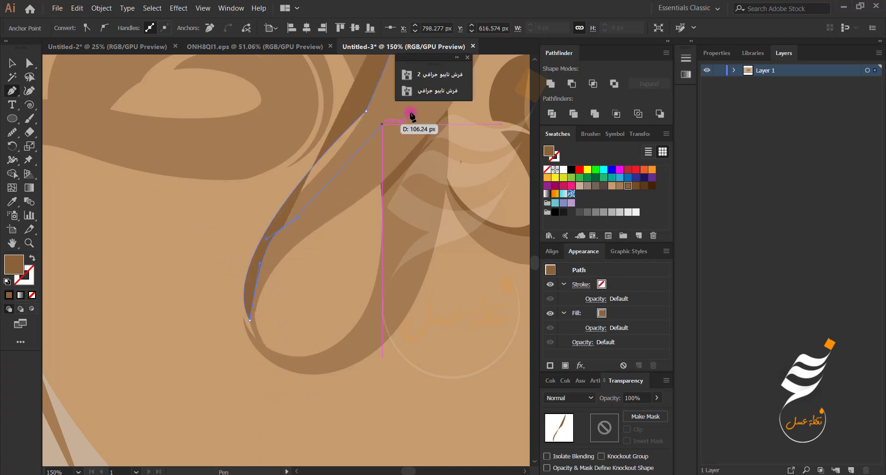
Step: Try to close the loop shadow up through the crossing at the end of the tallest stroke's shading
left_click_drag(386, 102, 360, 184)
scroll(358, 179, "down", 1)
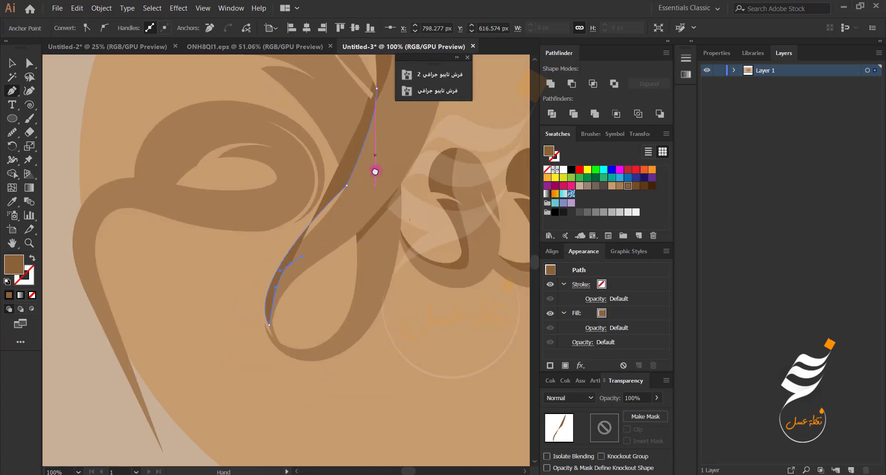
left_click_drag(392, 121, 385, 171)
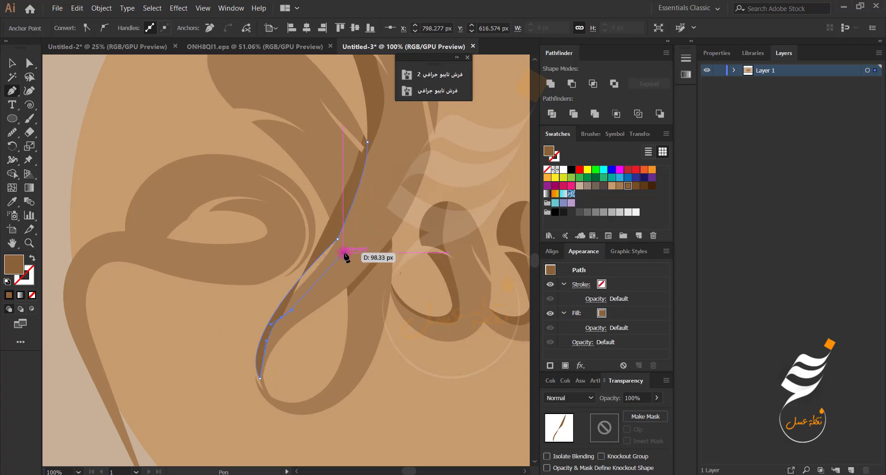
left_click_drag(346, 252, 349, 242)
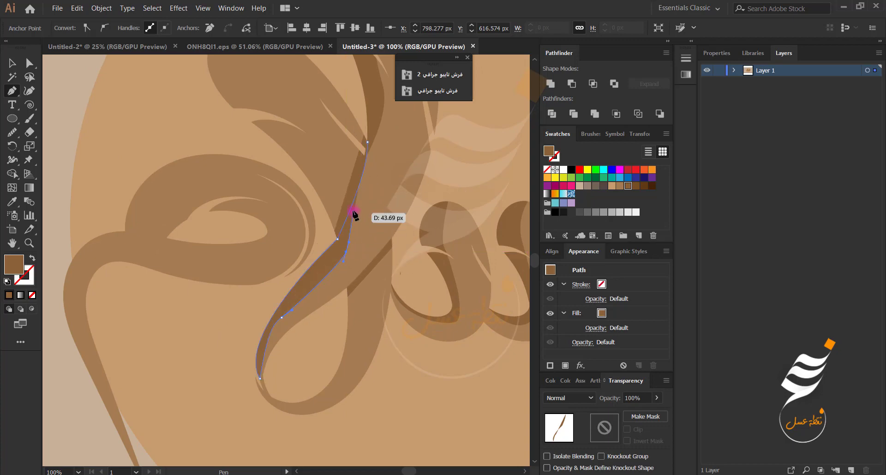
left_click(367, 148)
left_click(225, 363)
Step: Undo the loop shadow and the anchor move at the lower end of the tallest stroke's shading
scroll(221, 337, "down", 2)
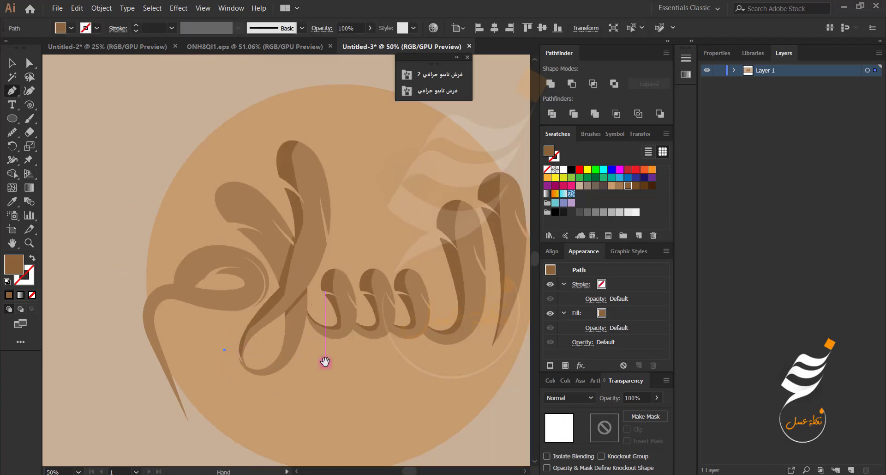
left_click_drag(324, 362, 382, 354)
left_click_drag(328, 304, 284, 343)
key("ctrl+z")
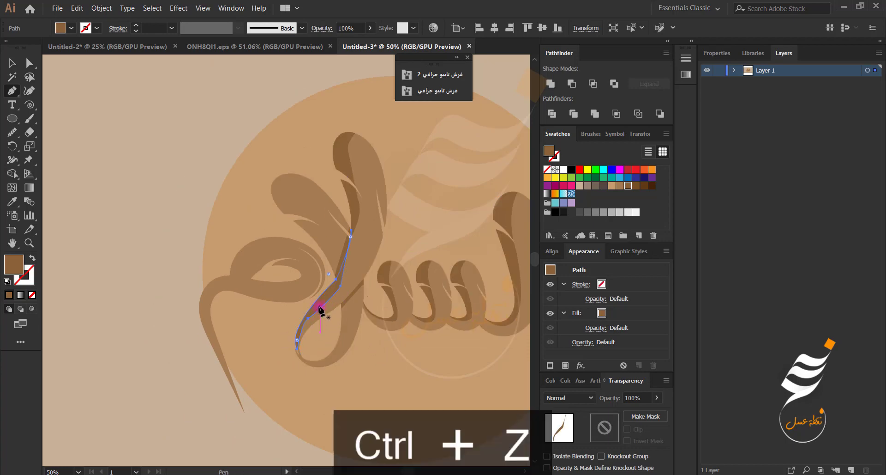
left_click_drag(321, 308, 302, 329)
key("ctrl+z")
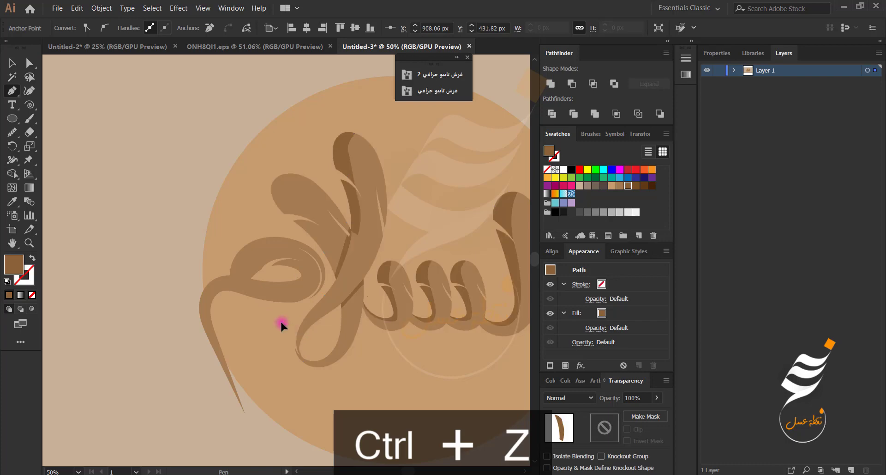
key("Delete")
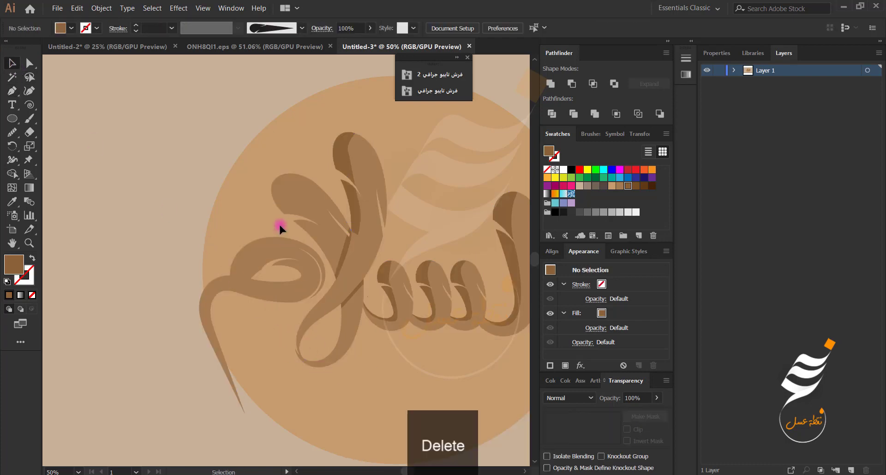
Step: Reshape the lower end of the tallest stroke's shading by moving its right corner anchor down-left to the crossing shadow, and deselect it
scroll(278, 223, "up", 3)
left_click(362, 208)
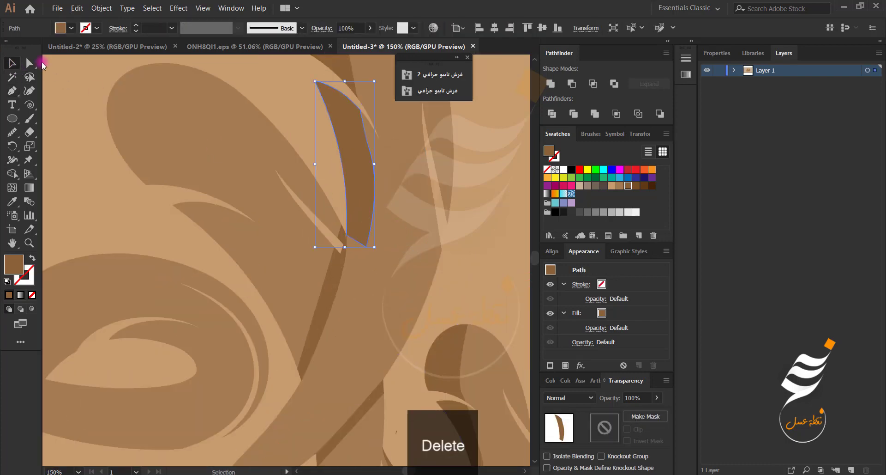
left_click(34, 64)
left_click_drag(367, 246, 347, 261)
key("ctrl+shift+a")
scroll(98, 184, "down", 3)
scroll(223, 324, "up", 1)
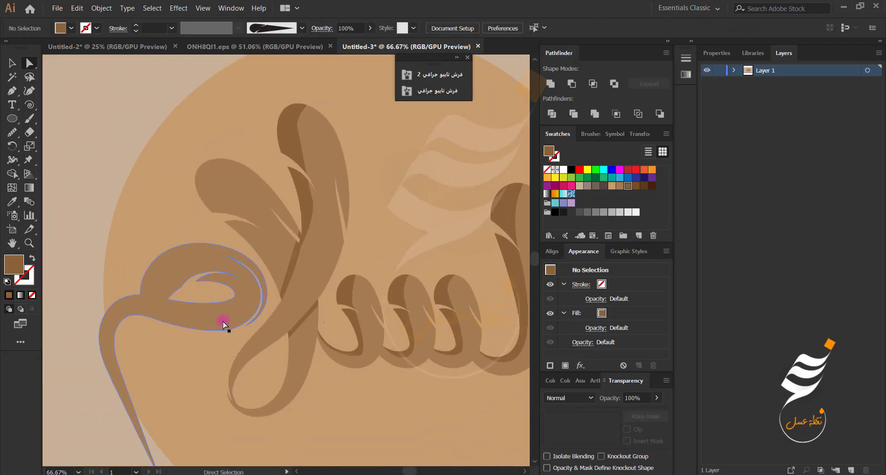
Step: Draw a closed pen shape over the left half of the lam-alef's shorter stroke, from its head down to the crossing
left_click(10, 99)
left_click(223, 167)
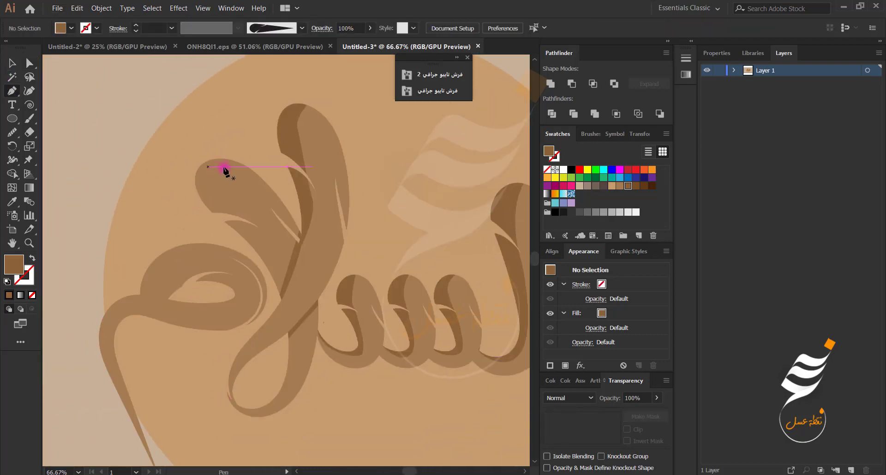
left_click(223, 180)
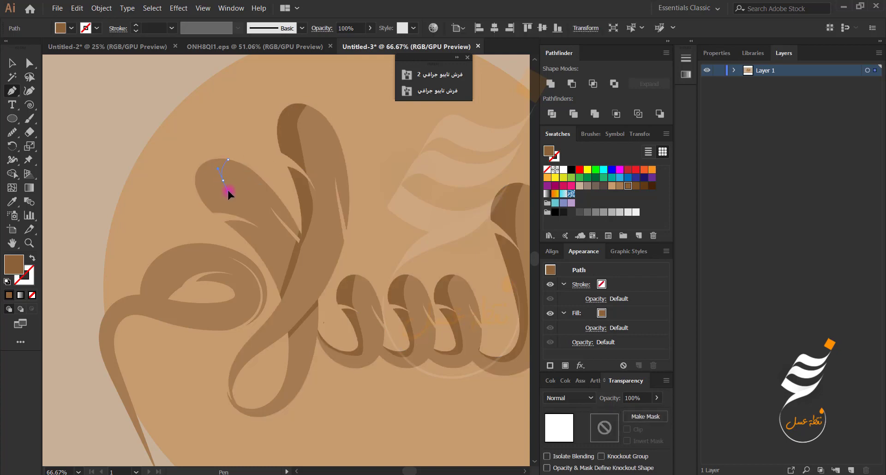
left_click_drag(228, 190, 270, 247)
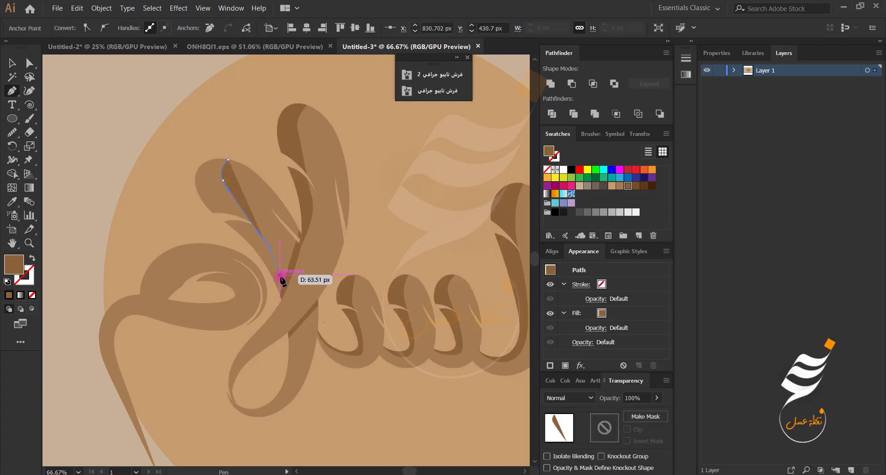
left_click(274, 302)
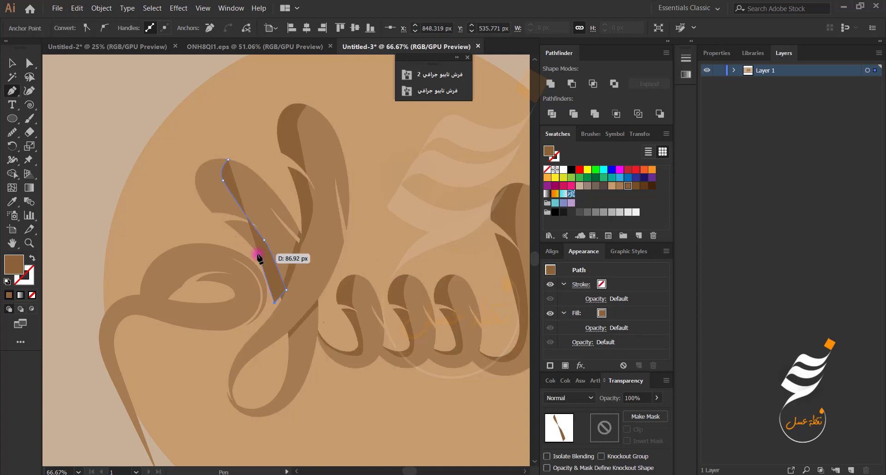
left_click(259, 262)
left_click(162, 190)
left_click(178, 159)
left_click(208, 139)
left_click(229, 160)
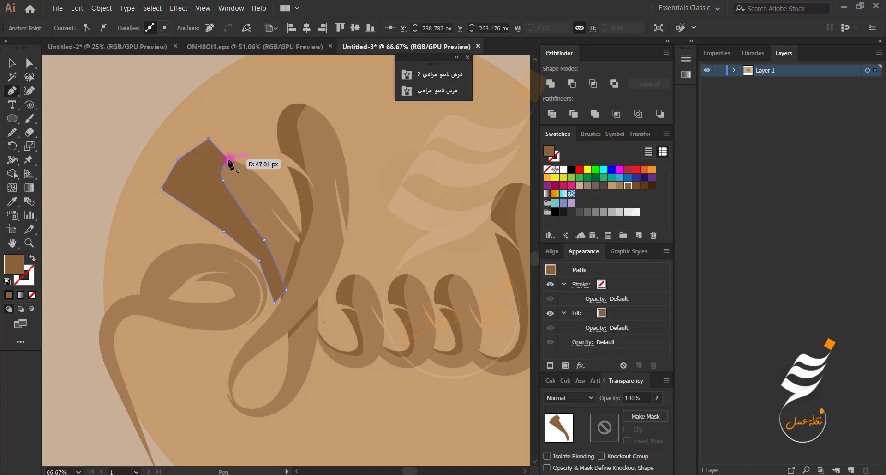
Step: Remove the shading area outside the shorter lam-alef stroke with Shape Builder, and deselect everything
key("v")
key("ctrl+a")
key("shift+m")
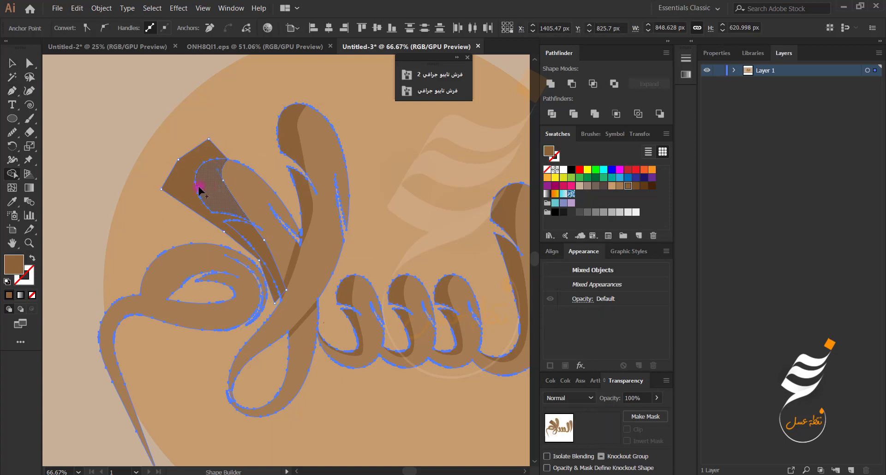
left_click(170, 197, "alt")
key("v")
left_click(197, 397)
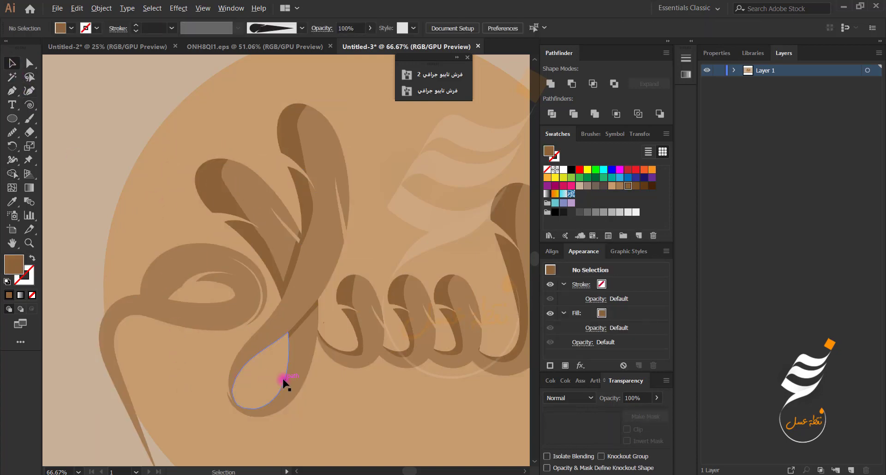
Step: Draw a closed pen shape over the inner half of the lam-alef's lower loop, from the crossing down around to the loop's left tip
scroll(283, 382, "up", 1)
left_click(12, 97)
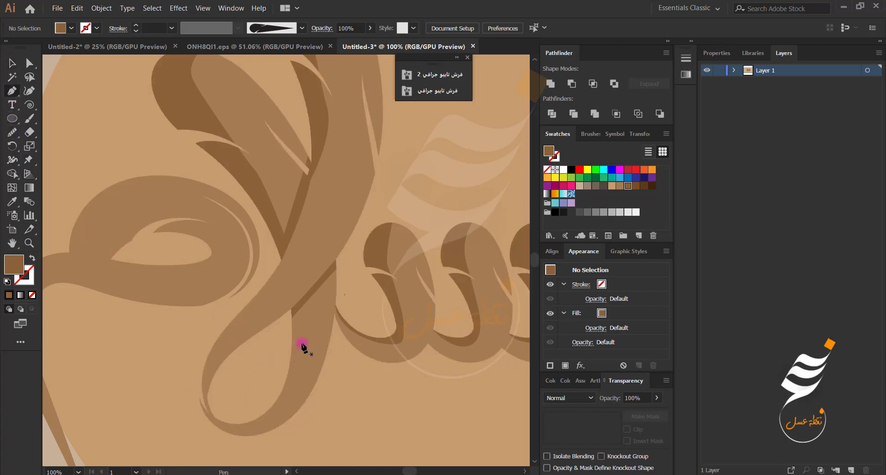
left_click(296, 304)
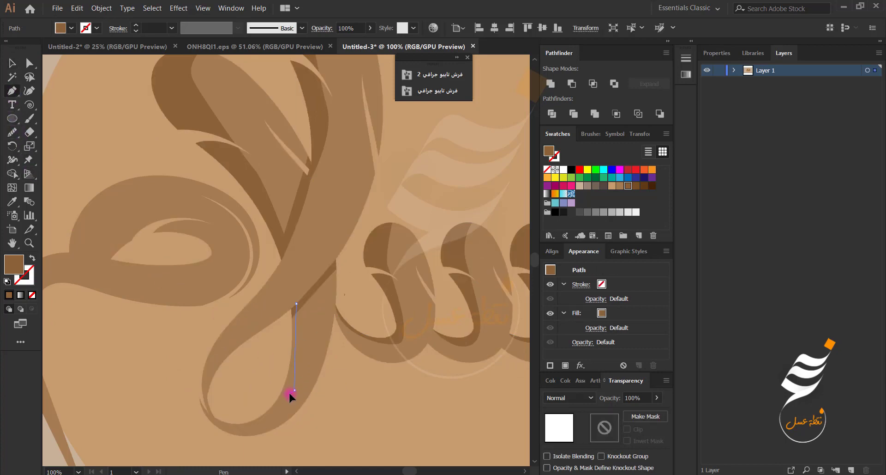
left_click_drag(294, 389, 283, 403)
left_click_drag(201, 402, 167, 339)
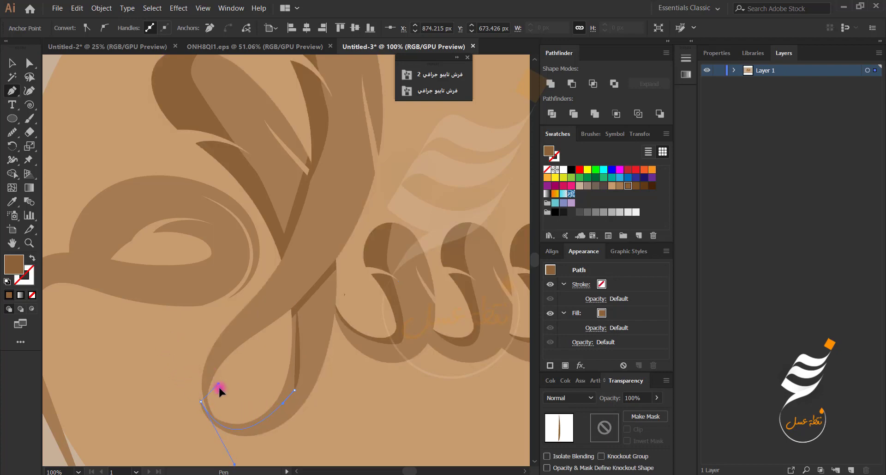
left_click_drag(219, 388, 217, 395)
left_click(242, 404)
left_click_drag(266, 366, 266, 362)
left_click(279, 329)
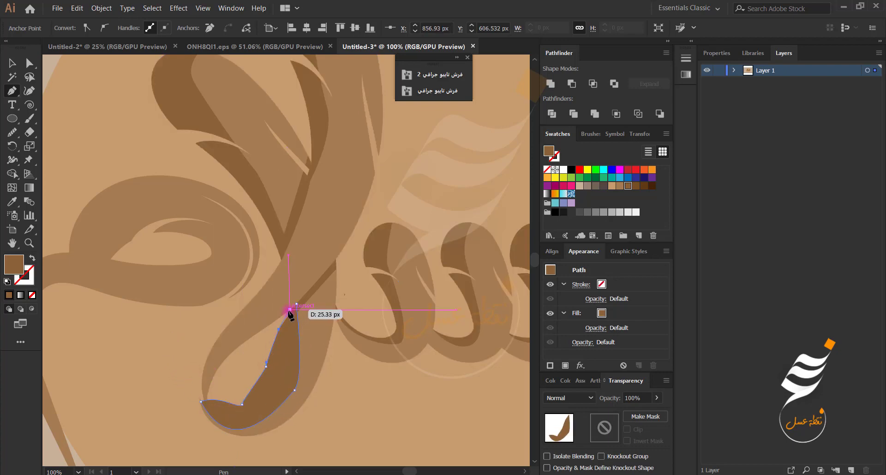
left_click(290, 309)
Step: Remove the shading area inside the lower loop's opening with Shape Builder, and deselect everything
key("v")
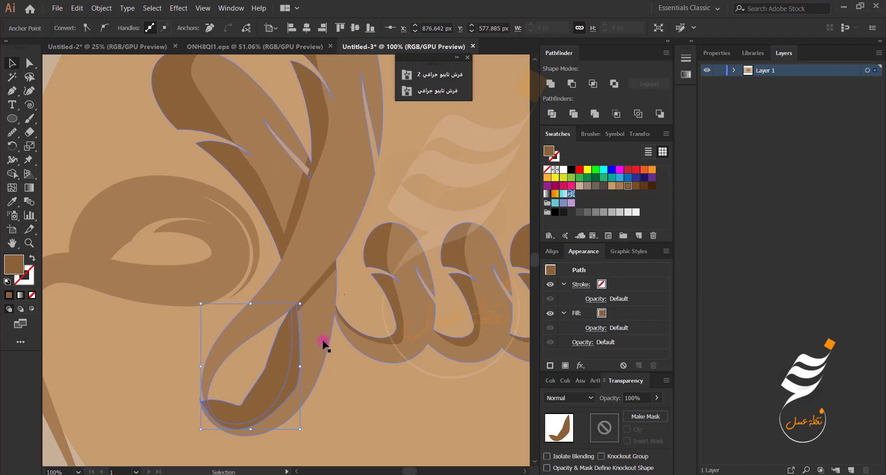
key("ctrl+a")
key("shift+m")
key("v")
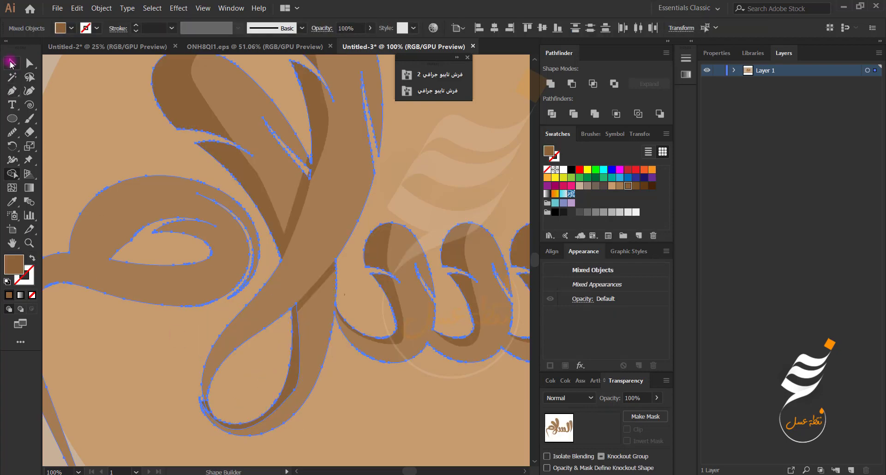
left_click(86, 169)
key("ctrl+minus")
Step: Try to clean up the shading's blunt end at the lower loop's left tip with Shape Builder, and undo it
left_click_drag(99, 204, 339, 311)
scroll(377, 313, "up", 3)
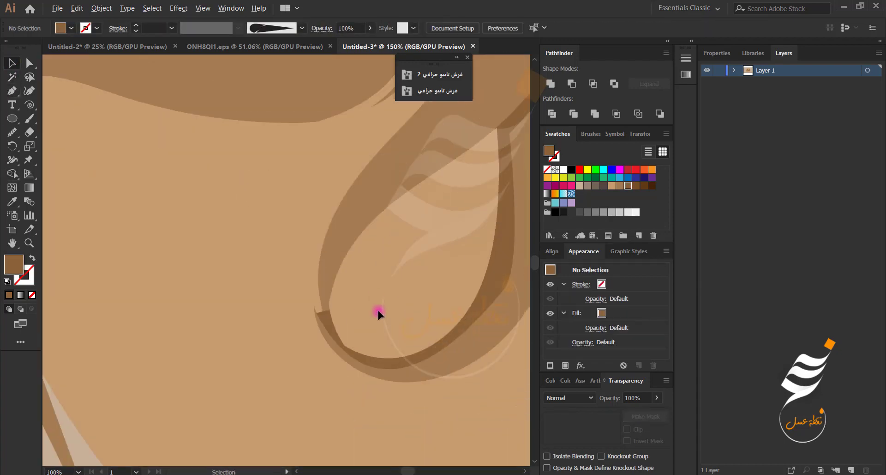
key("ctrl+a")
key("shift+m")
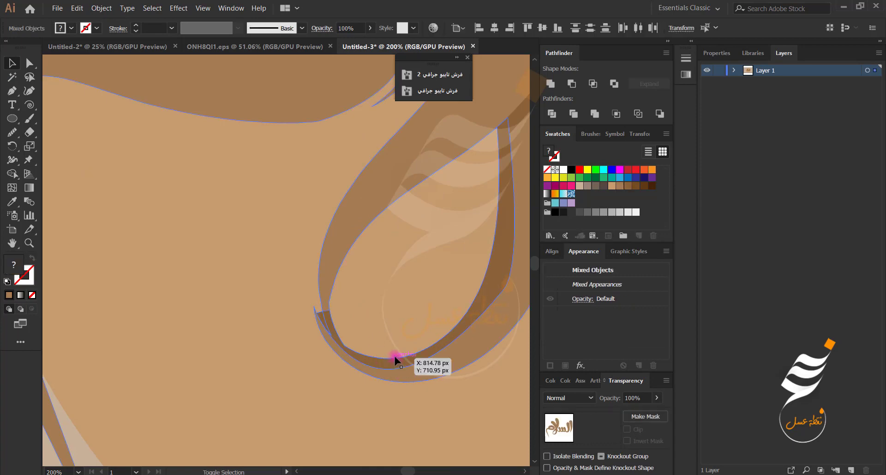
left_click(323, 316, "alt")
key("ctrl+z")
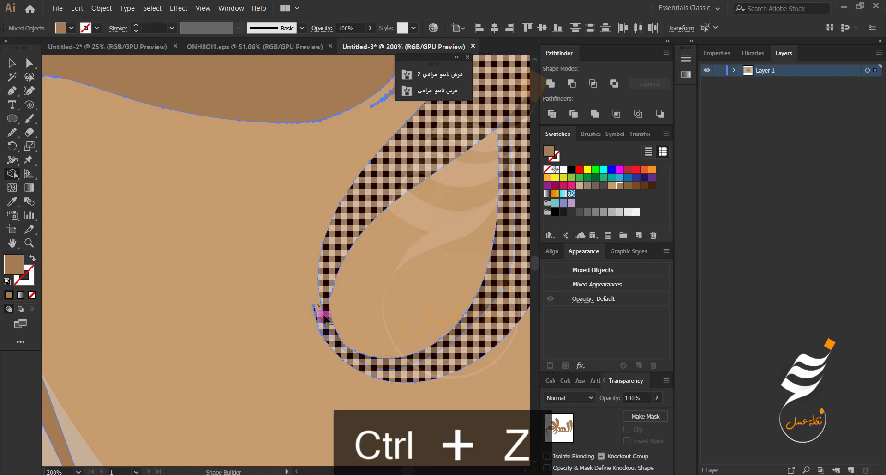
key("ctrl+z")
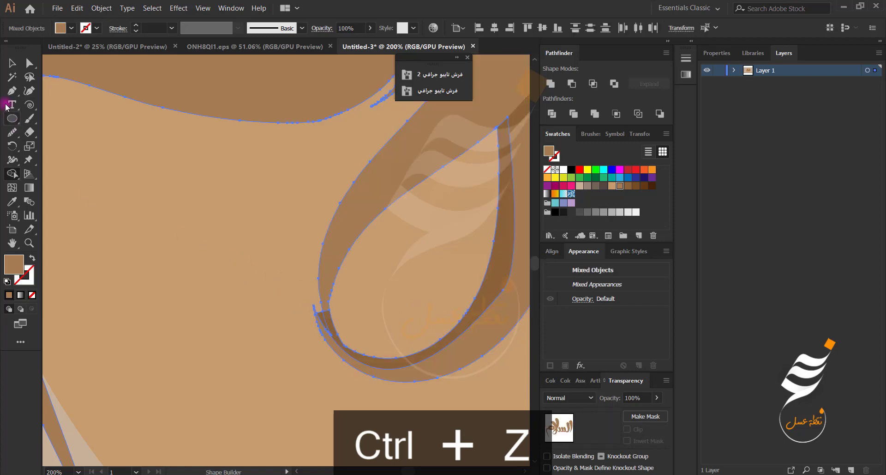
key("v")
left_click(137, 221)
scroll(143, 227, "down", 3)
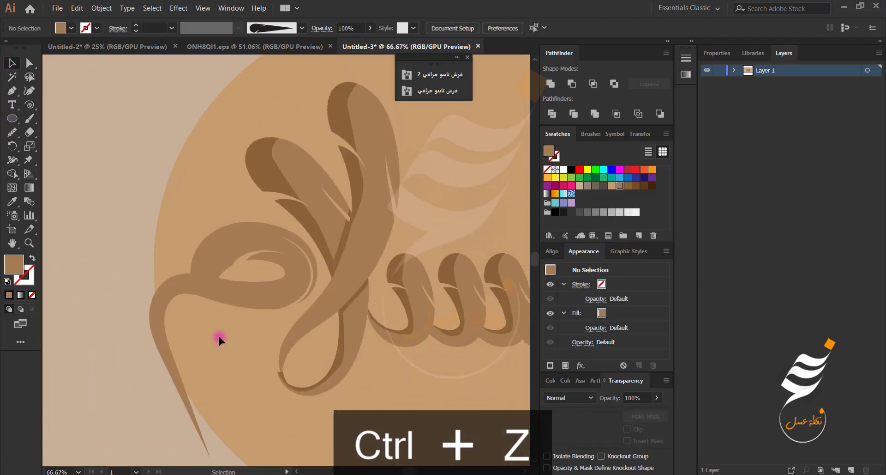
Step: Draw a closed pen shape around the upper and right edges of the meem's inner opening
left_click(12, 91)
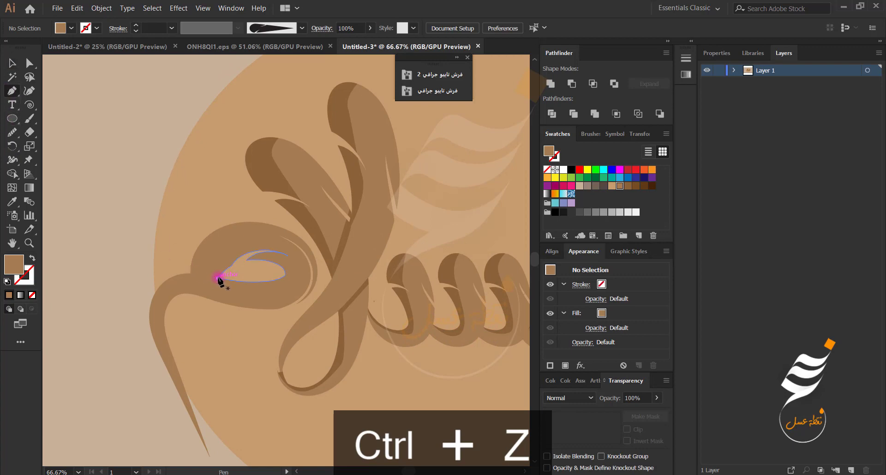
left_click(218, 278)
left_click_drag(233, 253, 246, 246)
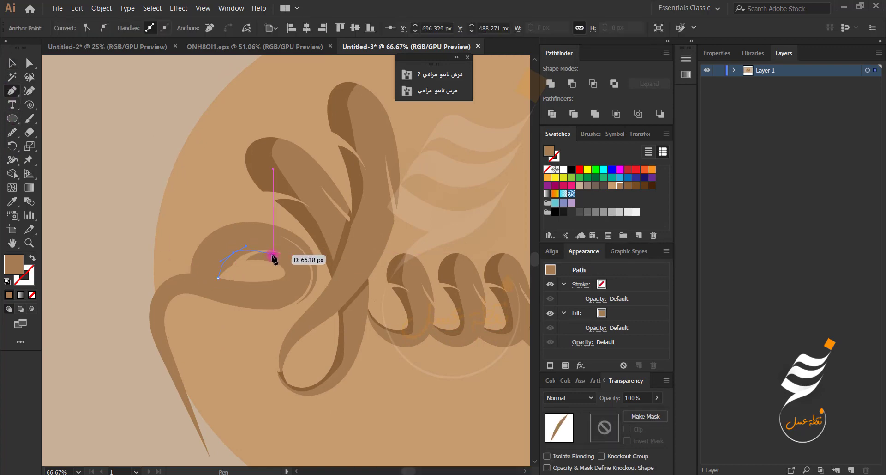
left_click_drag(290, 266, 282, 293)
left_click_drag(218, 278, 220, 282)
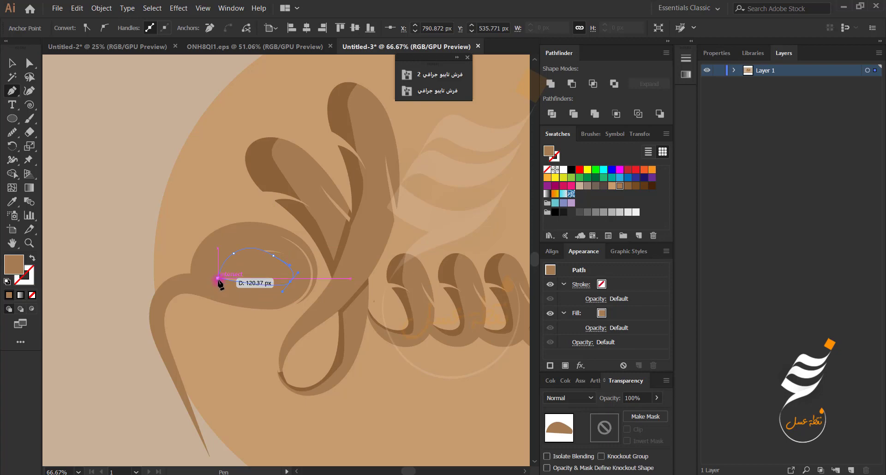
left_click(256, 275)
left_click(218, 278)
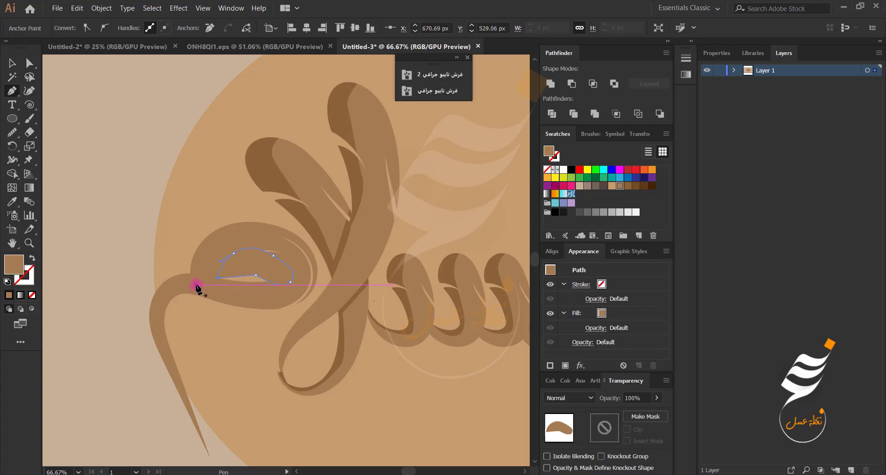
Step: Remove the part of the new shape inside the meem's opening with Shape Builder, and deselect everything
key("v")
key("ctrl+a")
key("shift+m")
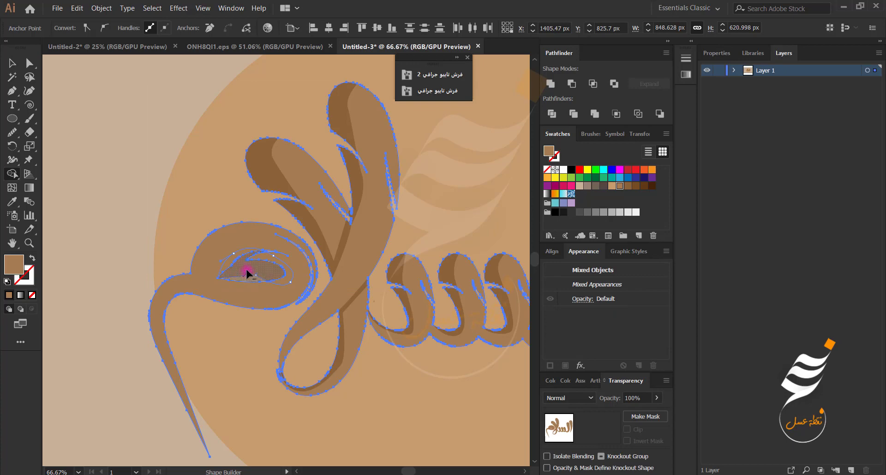
left_click_drag(248, 275, 237, 221)
key("v")
key("ctrl+shift+a")
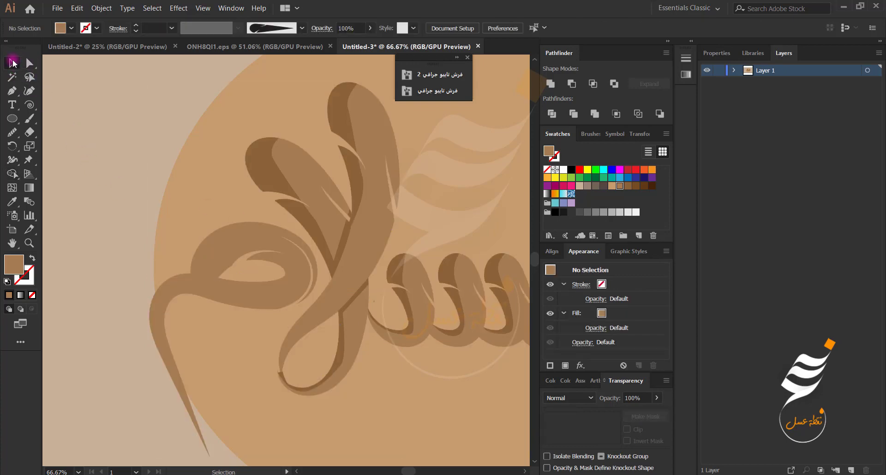
Step: Recolor the shading around the meem's opening with the darker brown sampled from the lam-alef's shaded head, and deselect it
left_click(267, 259)
left_click(12, 201)
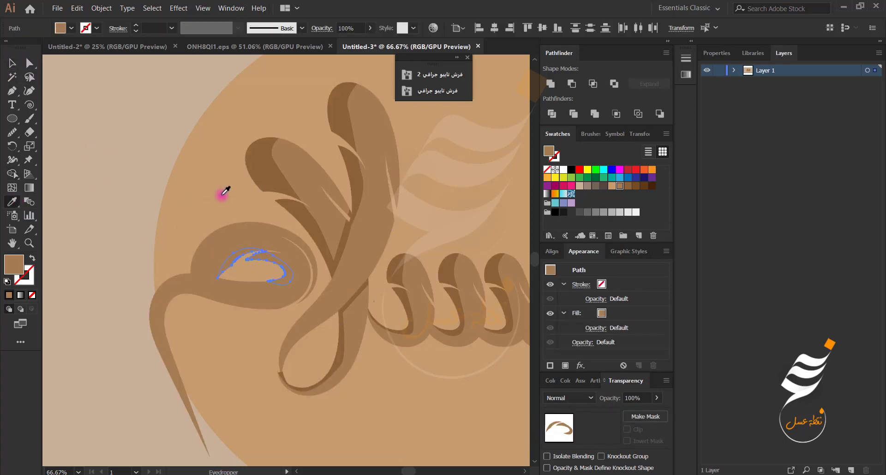
left_click(279, 171)
key("v")
key("ctrl+shift+a")
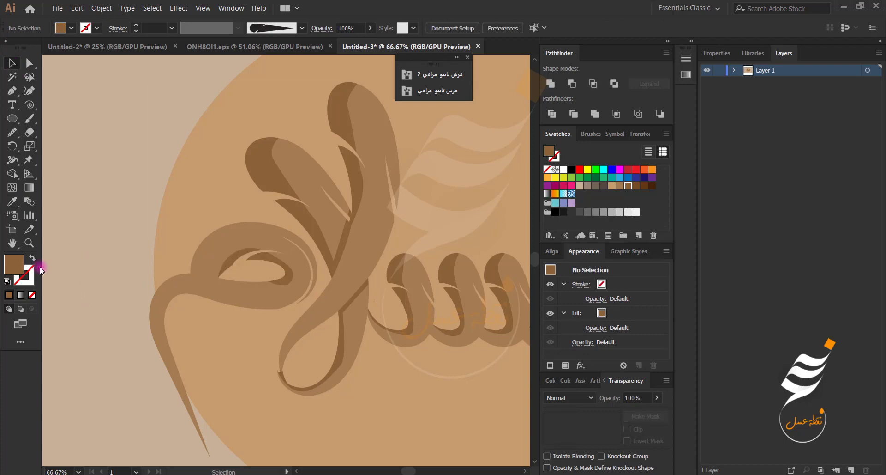
Step: Draw a closed pen shape over the outer left half of the meem's tail, from its junction with the head down to the tip
left_click(10, 91)
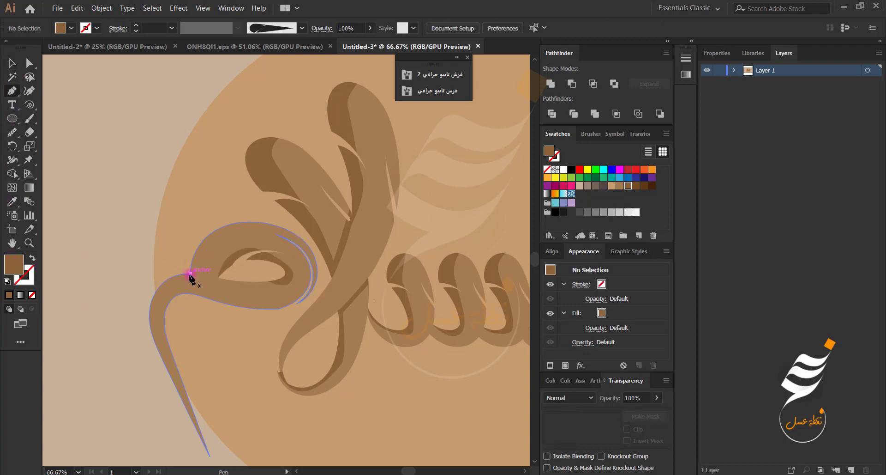
left_click(191, 274)
left_click_drag(157, 324, 156, 325)
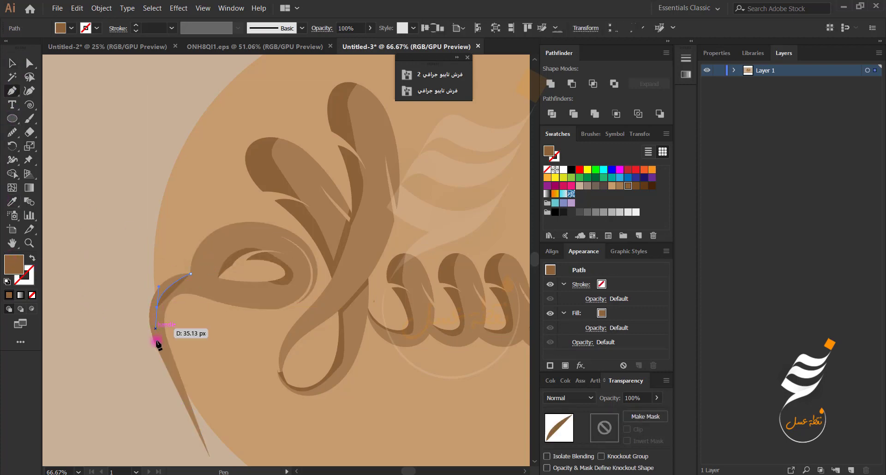
mouse_move(206, 448)
left_mouse_down()
mouse_move(217, 464)
mouse_move(219, 444)
left_mouse_up()
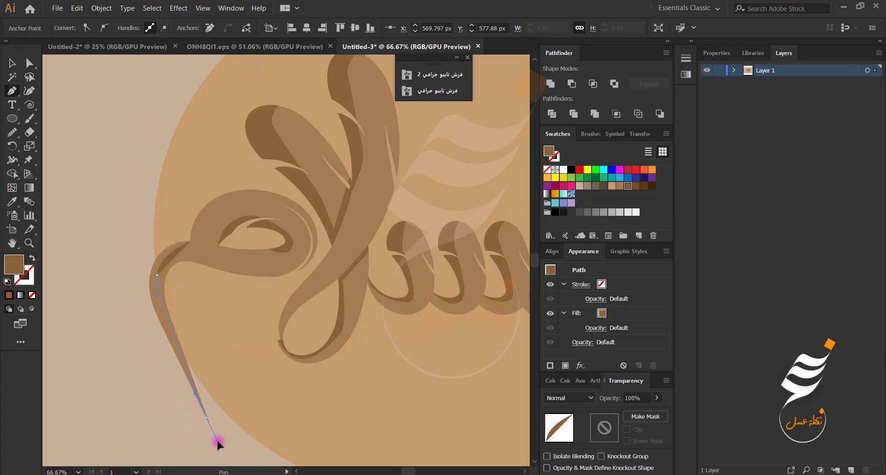
left_click(132, 367)
left_click(107, 299)
left_click(122, 244)
left_click(143, 215)
left_click(178, 220)
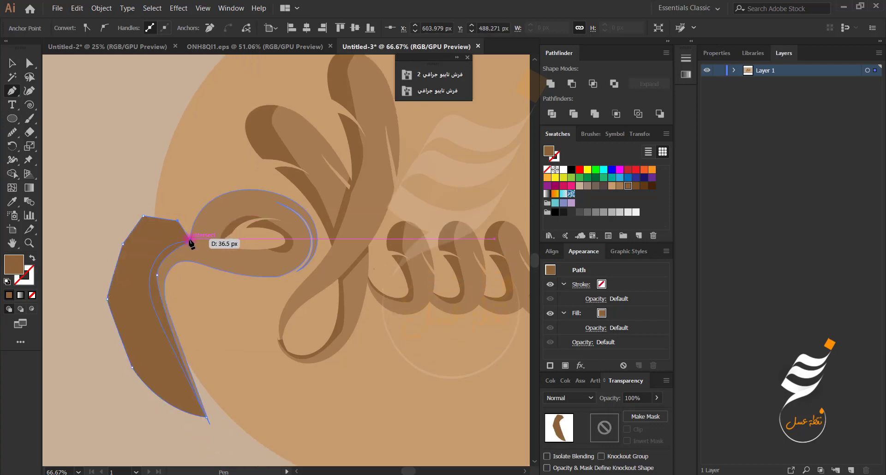
left_click(190, 240)
Step: Remove the shading area outside the meem's tail with Shape Builder, and deselect everything
key("v")
left_click(213, 225, "shift")
key("shift+m")
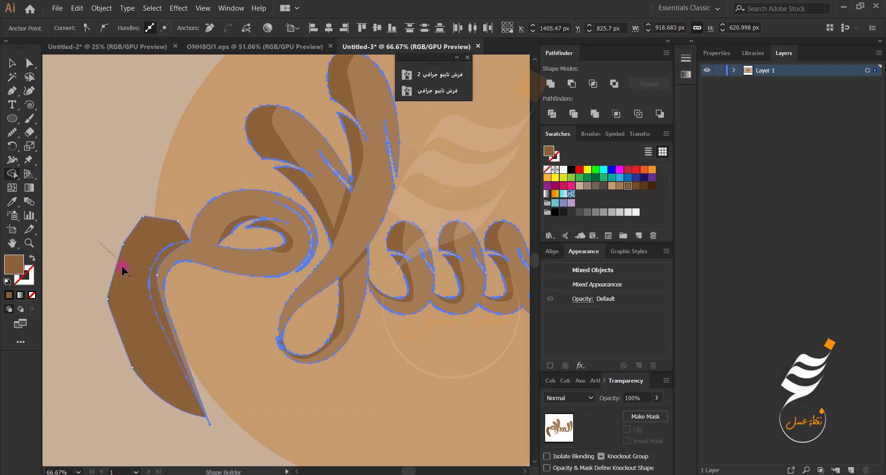
left_click(121, 268, "alt")
left_click(9, 63)
left_click(101, 205)
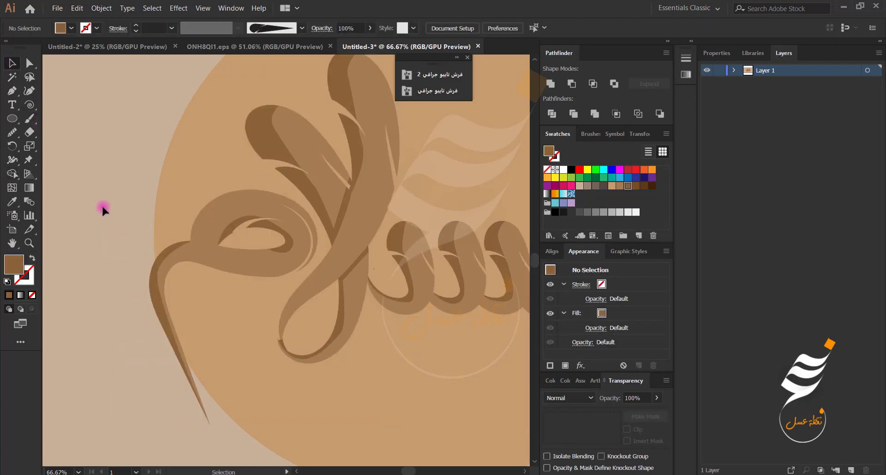
Step: Draw a closed pen shape over the upper-left edge of the meem's head, curving from its top down to the tail junction
scroll(148, 226, "up", 2)
key("p")
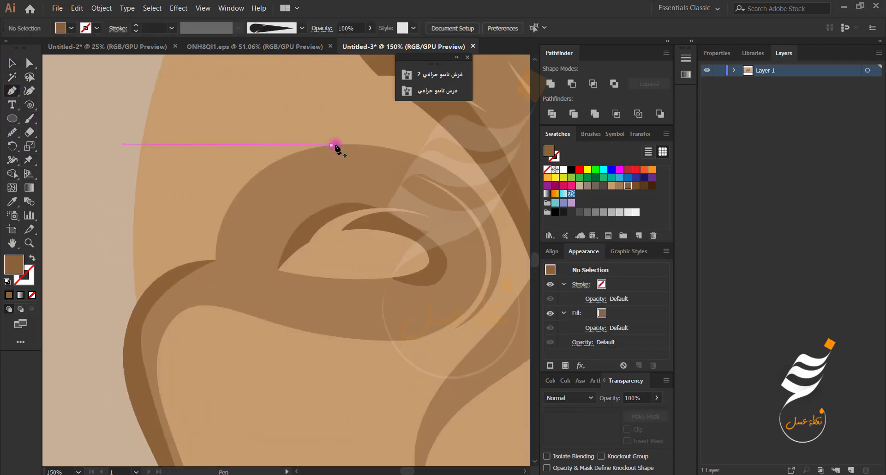
left_click(386, 148)
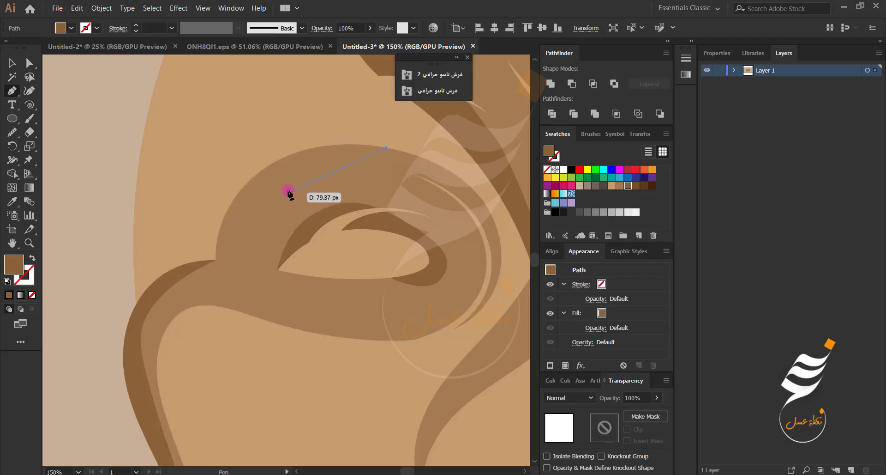
left_click_drag(271, 204, 270, 204)
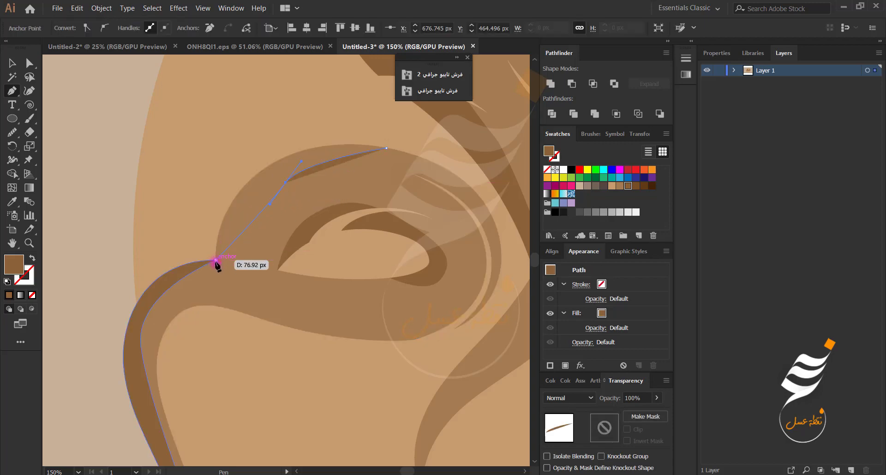
left_click_drag(216, 260, 214, 267)
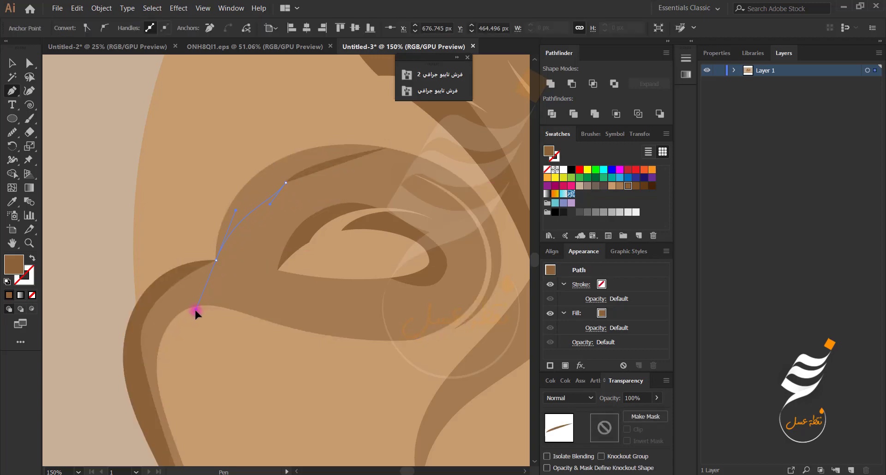
left_click_drag(196, 309, 196, 309)
left_click_drag(270, 203, 261, 197)
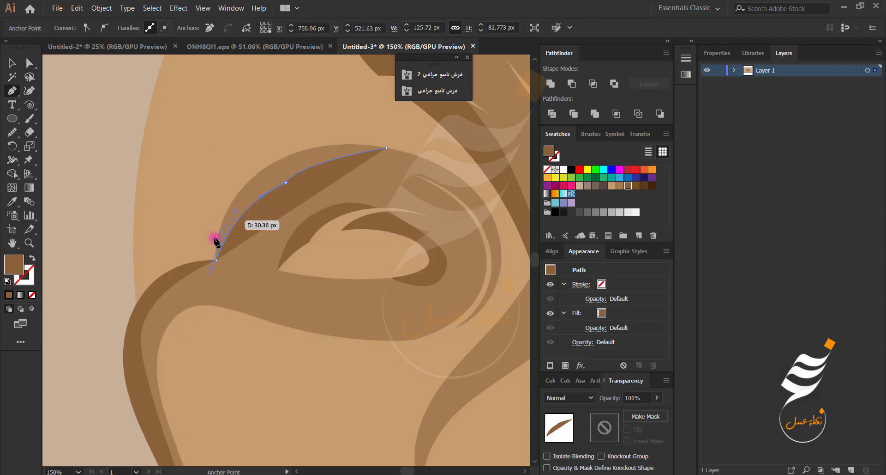
left_click_drag(215, 238, 216, 260)
left_click_drag(191, 211, 204, 182)
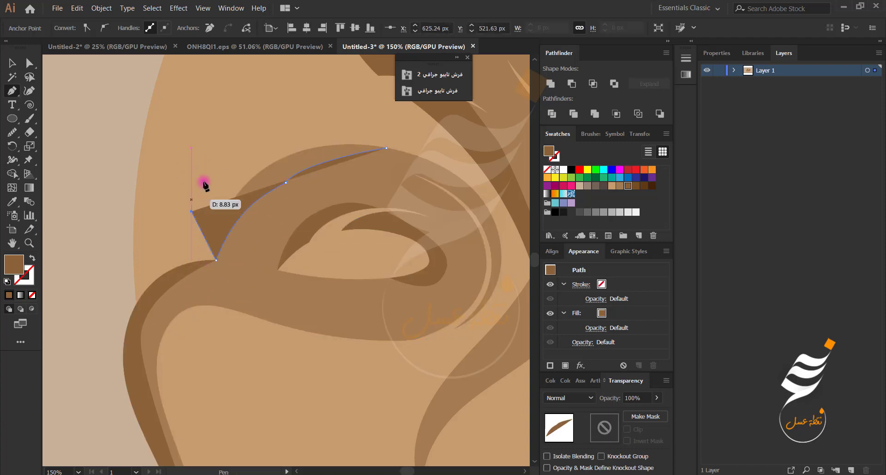
left_click(225, 165)
left_click(306, 117)
left_click(356, 123)
left_click(386, 148)
Step: Remove the shading area outside the meem's head with Shape Builder, and deselect everything
key("v")
left_click(272, 219, "shift")
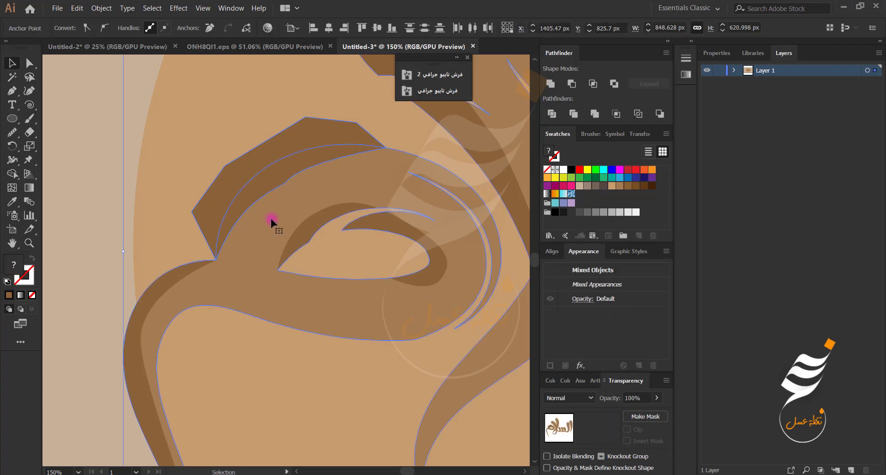
key("shift+m")
left_click_drag(177, 169, 227, 188)
left_click(10, 64)
left_click(80, 124)
Step: Select all of the lettering with its shading and group it into one object
scroll(80, 124, "down", 4)
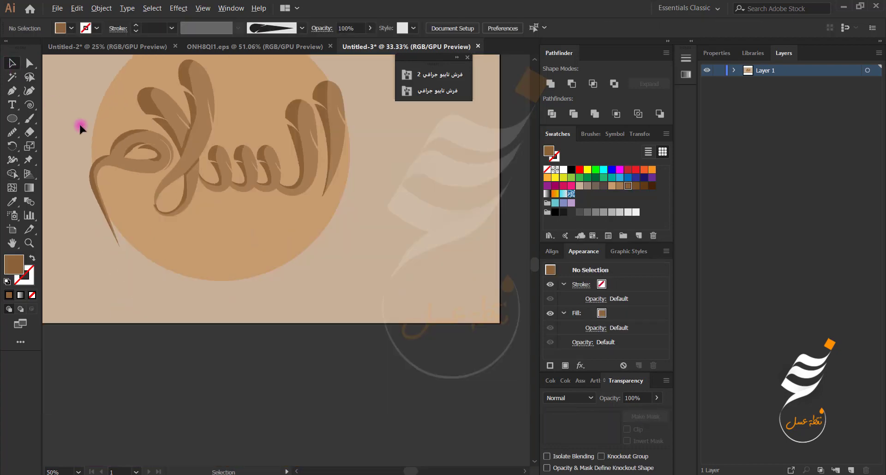
key("ctrl+0")
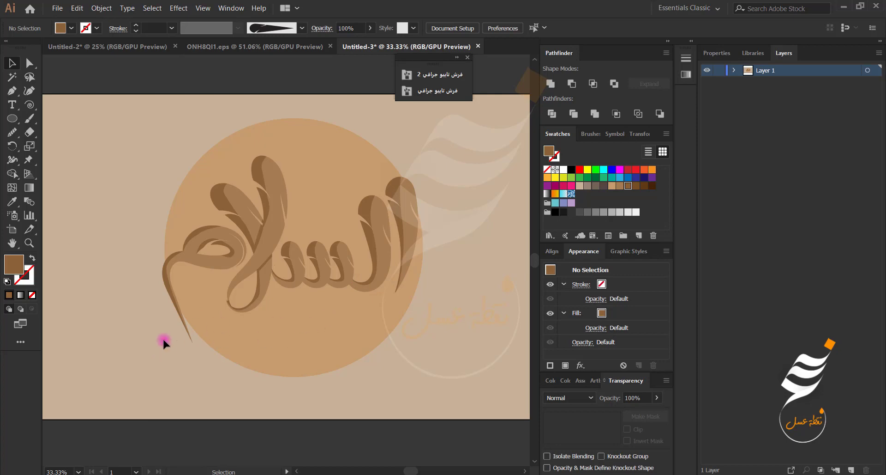
key("ctrl+a")
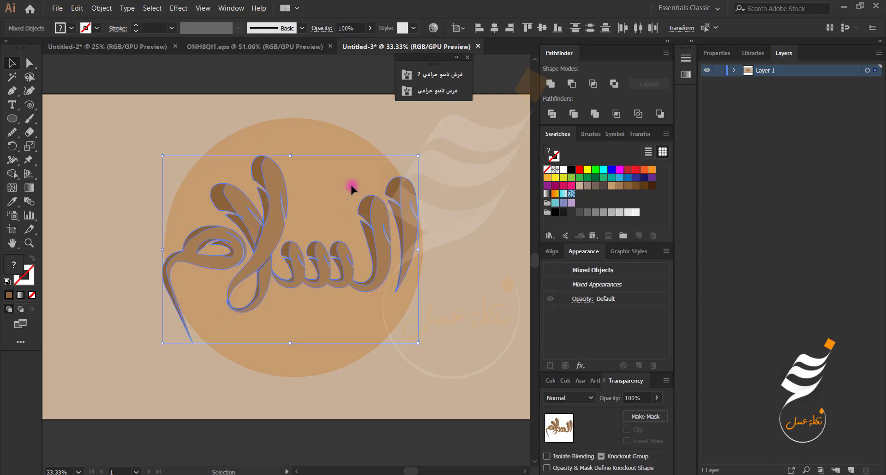
key("ctrl+g")
Step: Draw a small circle in the empty space above the seen's teeth, filled with the letters' medium brown, and deselect it
key("l")
key("ctrl+shift+a")
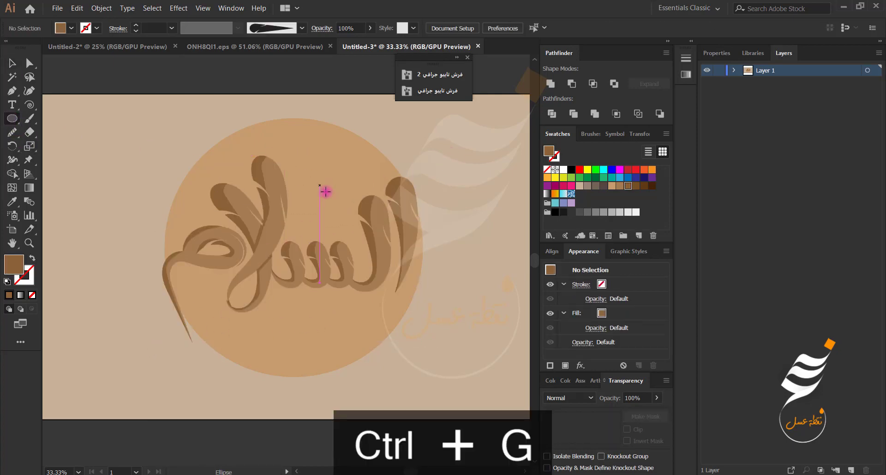
scroll(321, 197, "up", 3)
left_click_drag(362, 212, 382, 237)
scroll(379, 237, "up", 2)
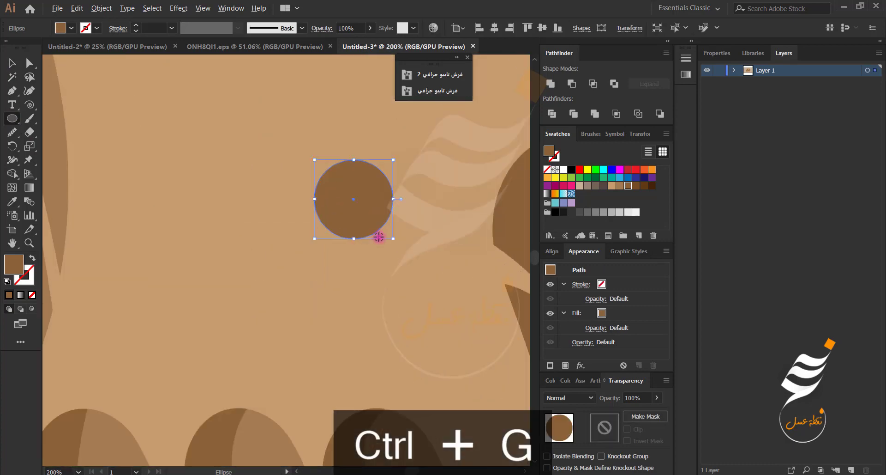
key("i")
left_click(63, 176)
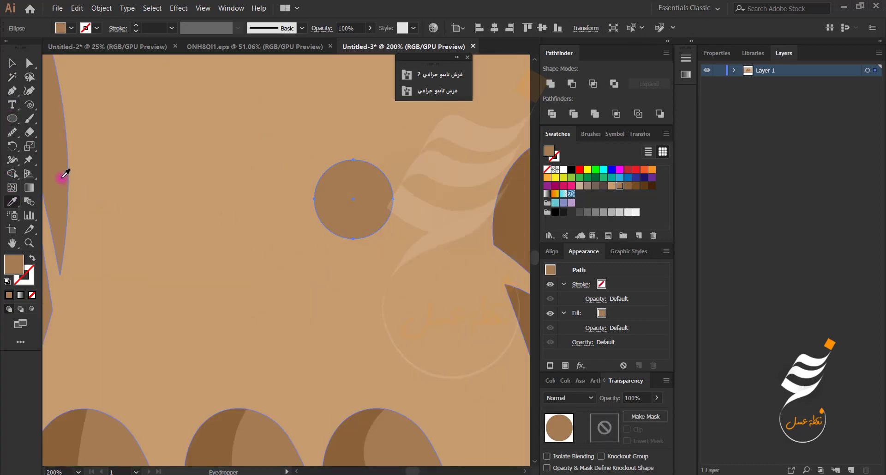
left_click(11, 65)
left_click(145, 133)
Step: Draw a closed, curved pen shape tapering from the circle's lower part down to a sharp point below its right edge
key("p")
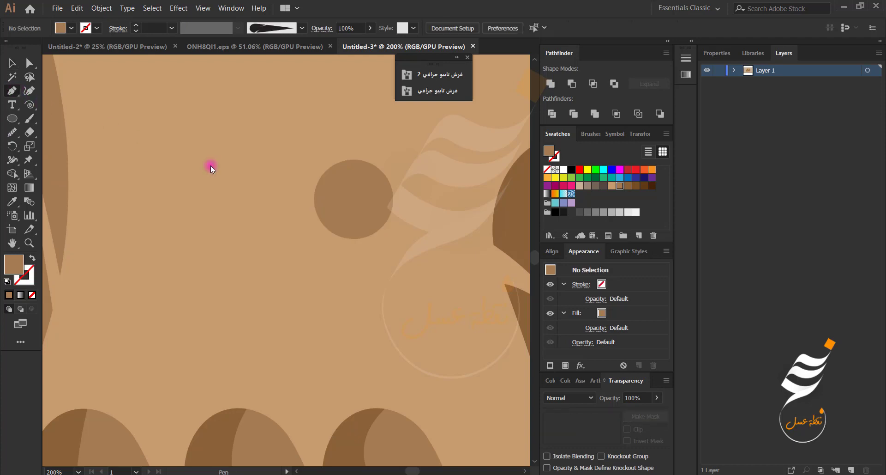
left_click(393, 199)
left_click(396, 289)
left_click(393, 309)
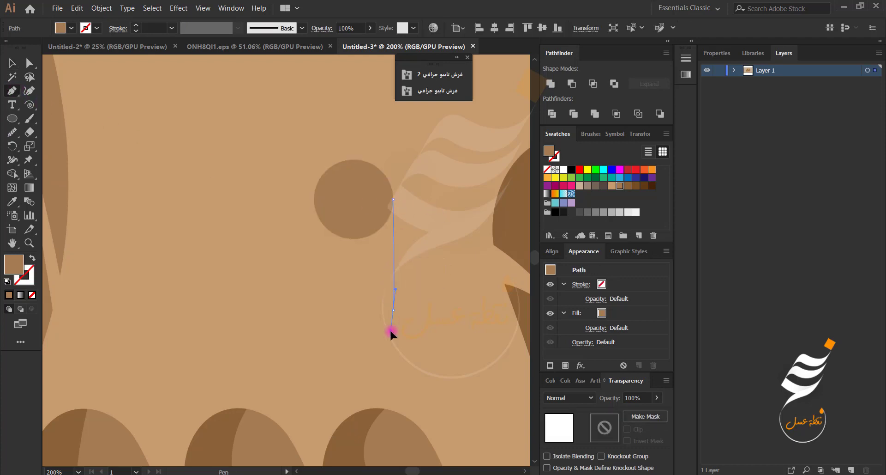
left_click_drag(382, 359, 378, 285)
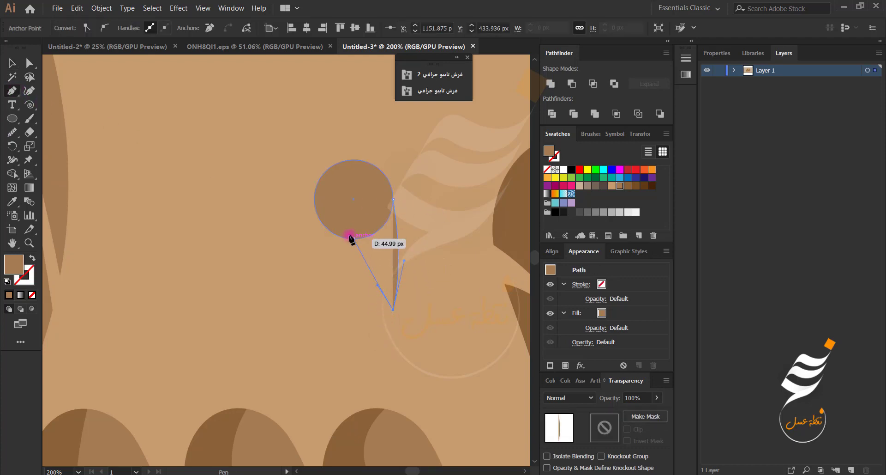
left_click_drag(330, 230, 302, 223)
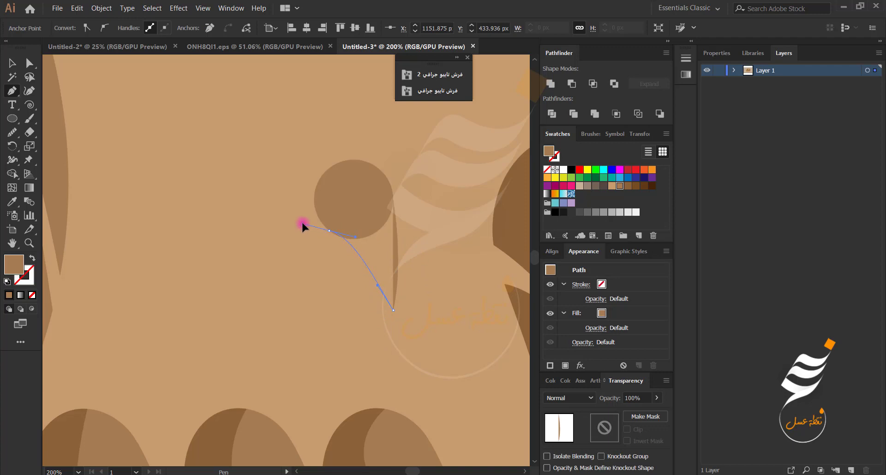
mouse_move(393, 199)
left_mouse_down()
mouse_move(375, 192)
mouse_move(390, 200)
left_mouse_up()
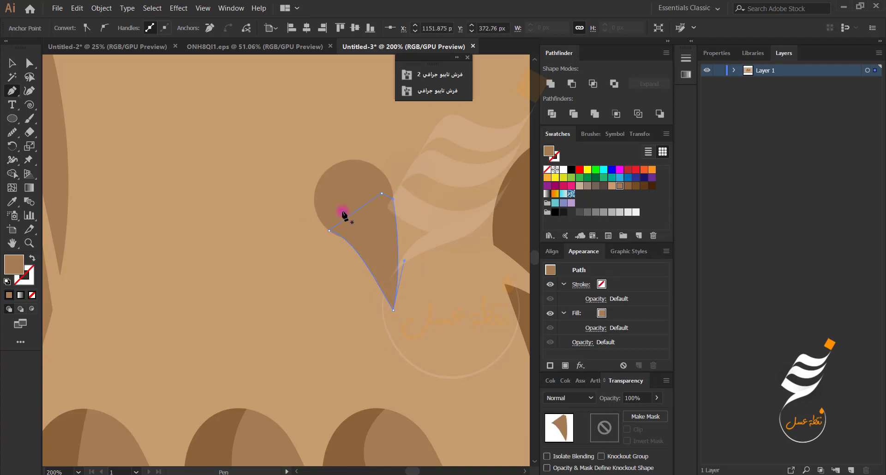
Step: Unite the circle and its pointed tail into a single shape, and deselect it
key("v")
left_click_drag(283, 285, 406, 178)
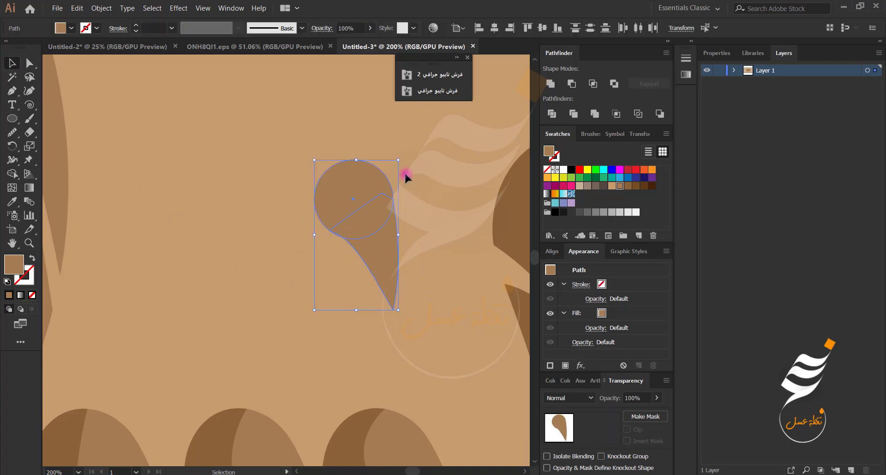
left_click(551, 84)
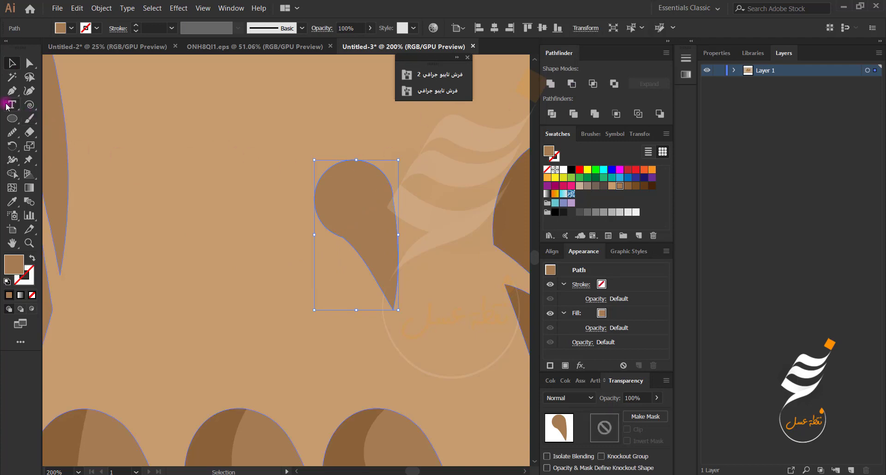
left_click(228, 136)
Step: Draw a small curved pen shape across the left junction between the round head and the tail as a notch cutter
left_click(12, 92)
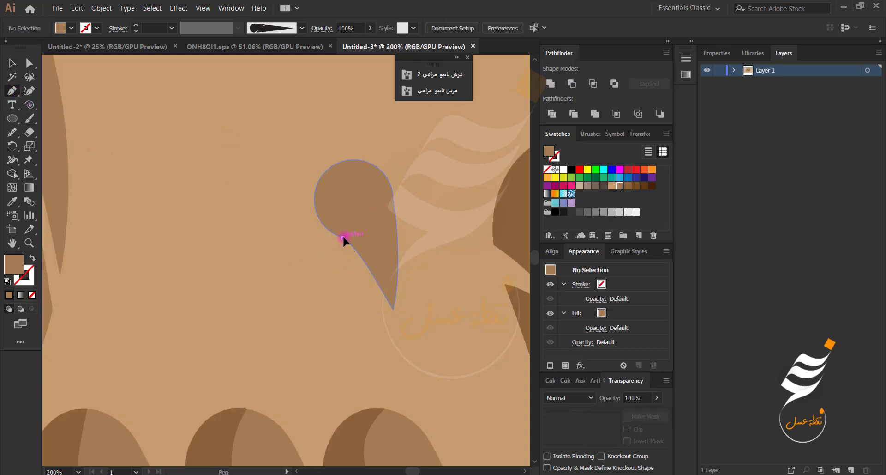
left_click(343, 238)
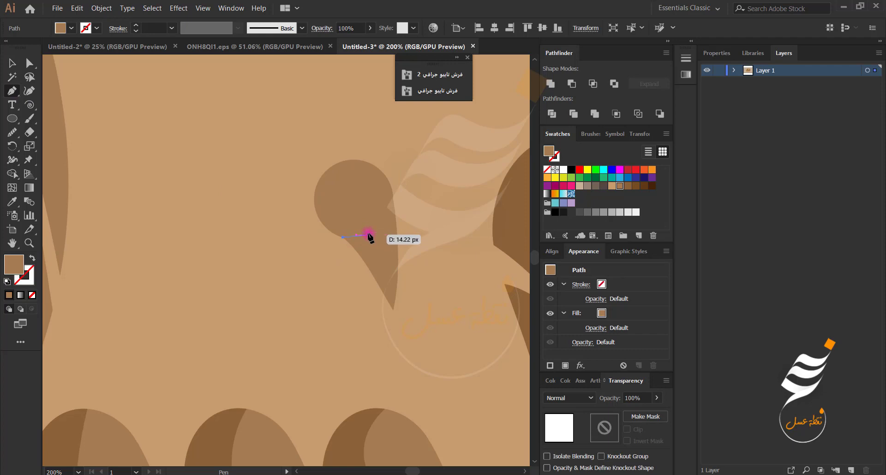
left_click_drag(369, 234, 379, 229)
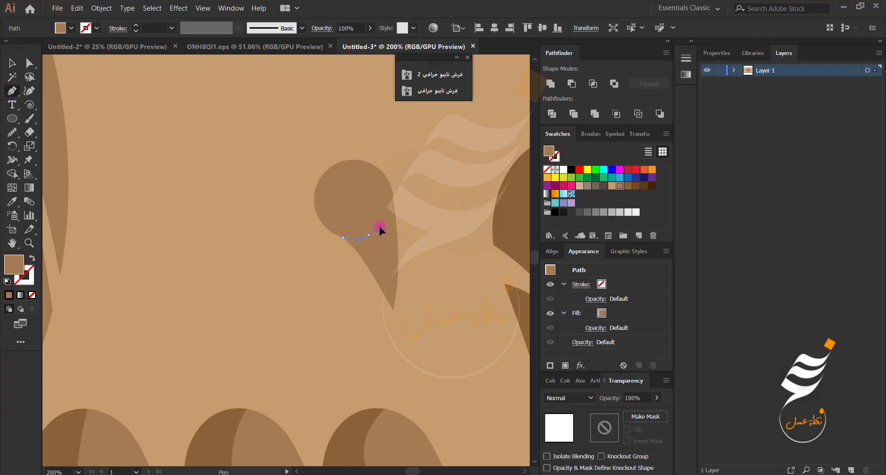
left_click(338, 259)
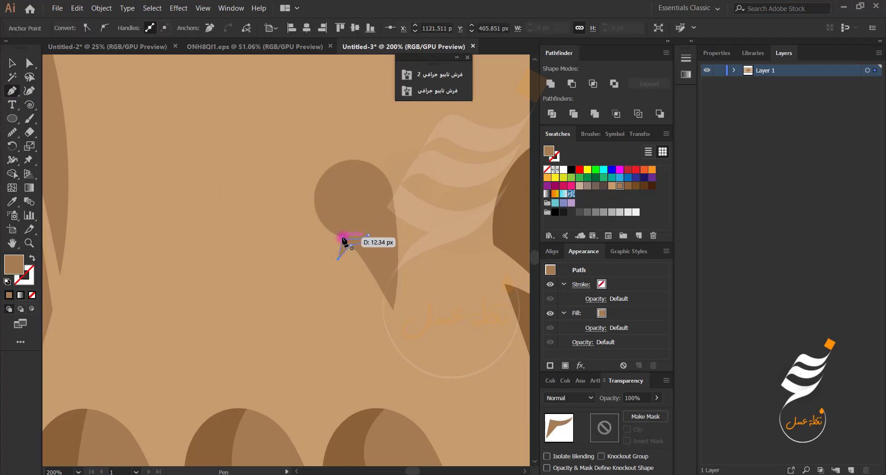
Step: Cut the notch out of the teardrop shape with Shape Builder, and move the teardrop to the left
key("v")
left_click(346, 199, "shift")
key("shift+m")
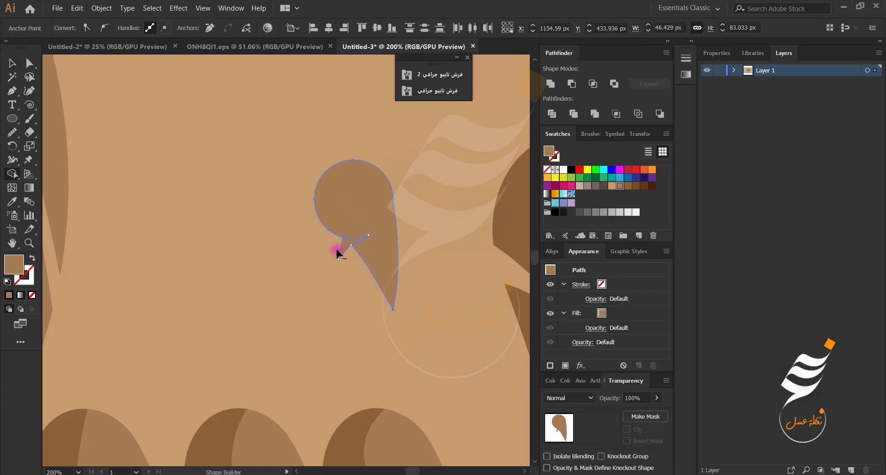
mouse_move(350, 245)
left_mouse_down()
mouse_move(356, 217)
mouse_move(209, 206)
left_mouse_up()
key("v")
left_click(292, 230)
Step: Create a reflected copy of the notched teardrop across the vertical axis
right_click(233, 198)
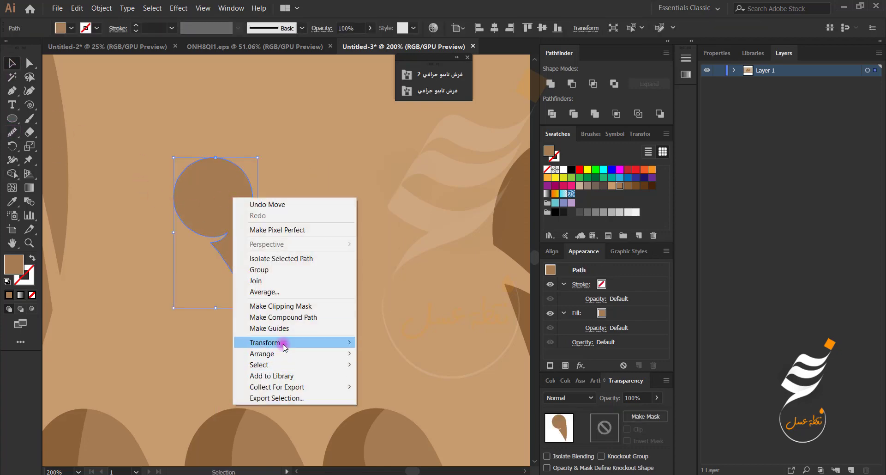
mouse_move(277, 341)
left_click(372, 377)
left_click(380, 293)
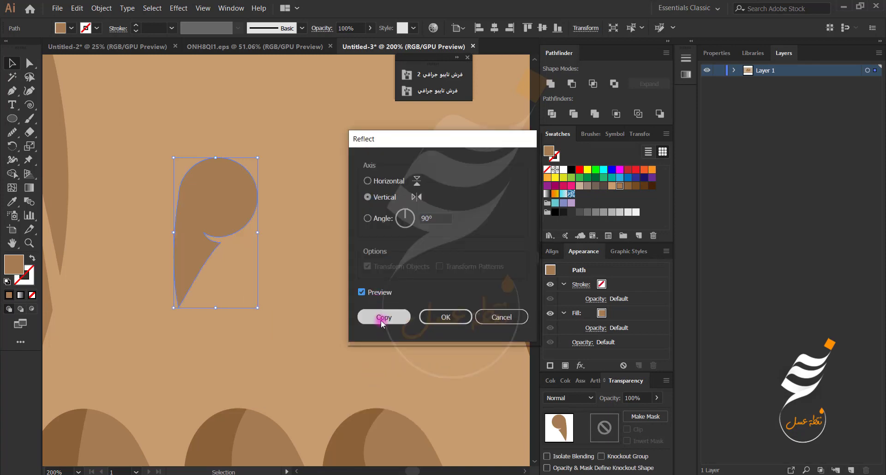
left_click(381, 319)
Step: Shift the mirrored copy right until it sits beside the original teardrop as the other half of a heart
key("shift+Right")
key("shift+Right")
key("shift+Right")
key("shift+Right")
key("shift+Right")
key("shift+Right")
key("shift+Right")
key("shift+Right")
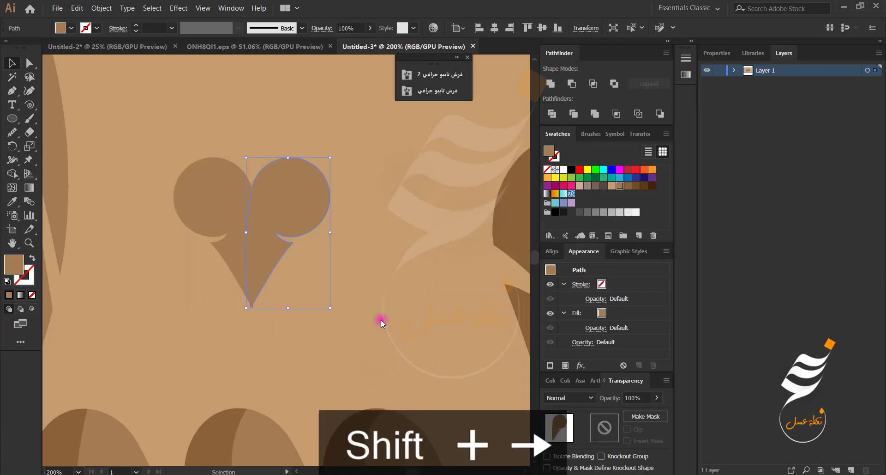
key("Right")
key("Right")
key("Right")
key("Right")
key("Right")
key("Right")
key("Right")
key("Right")
key("Right")
key("Right")
key("Right")
key("Right")
Step: Rotate both teardrop halves slightly outward and adjust the left half's height so their bottom tips meet
left_click_drag(346, 215, 354, 165)
left_click_drag(222, 191, 222, 181)
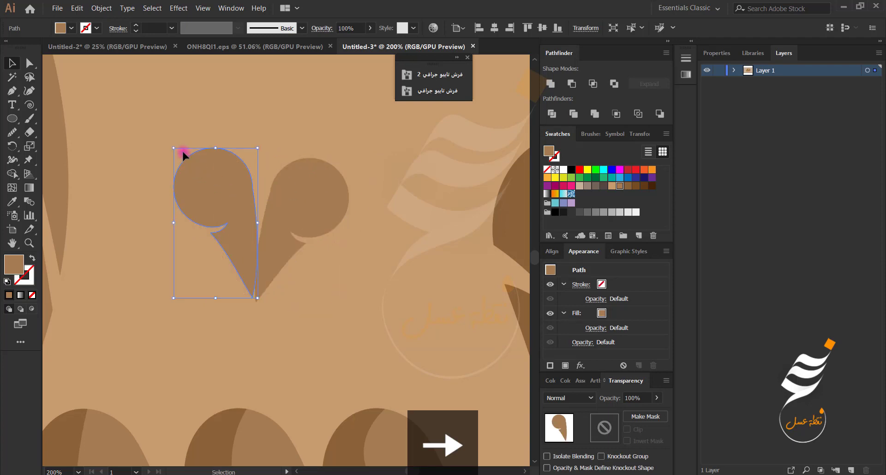
left_click_drag(171, 147, 168, 149)
key("Down")
key("Down")
key("Down")
key("Down")
key("Down")
key("Down")
key("Down")
key("Down")
key("Down")
key("Down")
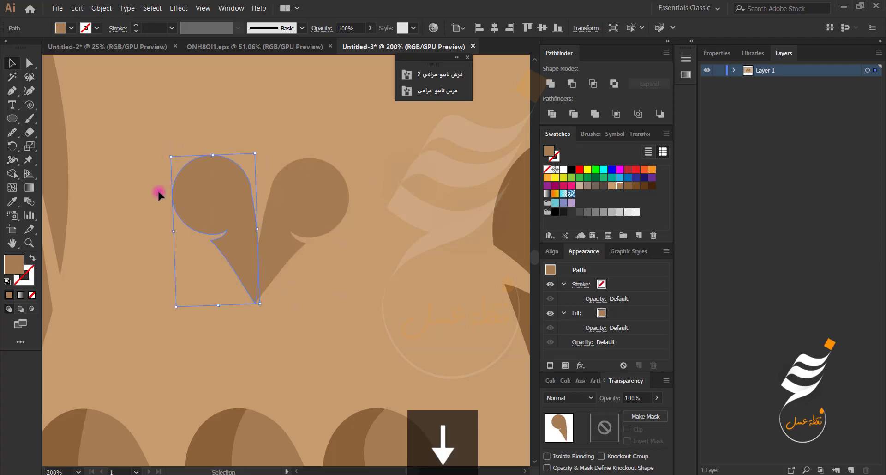
Step: Unite the two halves into one heart-shaped mark, enlarged and positioned above the seen's teeth, and deselect it
left_click(170, 318)
left_click_drag(372, 147, 373, 149)
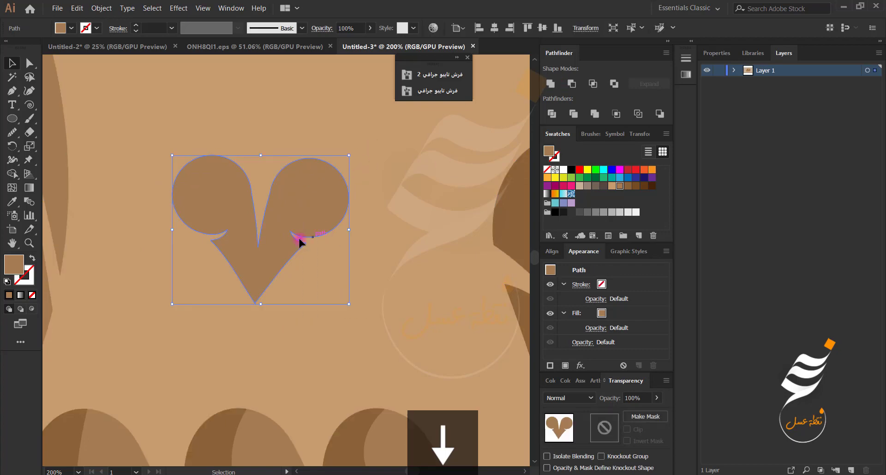
left_click_drag(343, 306, 401, 344)
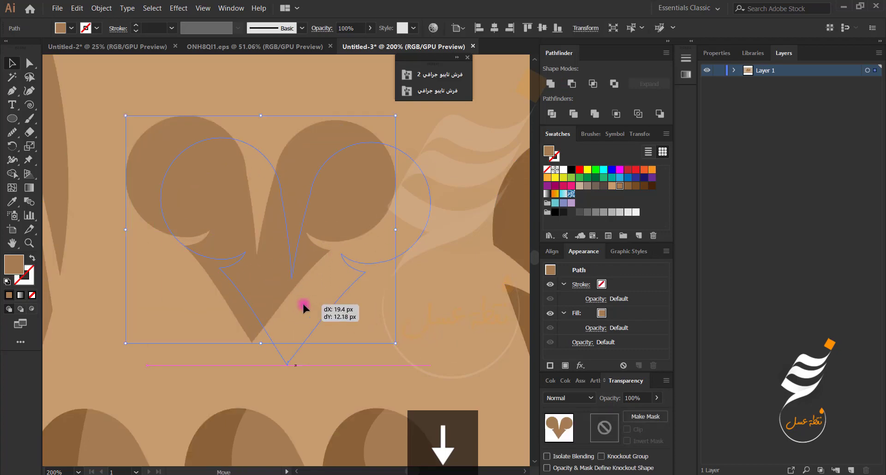
key("ctrl+minus")
scroll(295, 296, "down", 2)
left_click(234, 282)
scroll(234, 287, "down", 1)
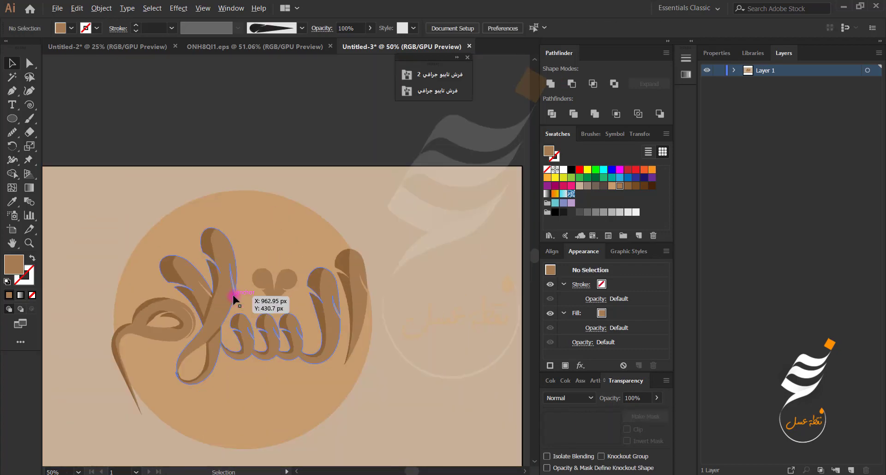
Step: Group the lettering with the heart-shaped mark, and paste a copy of the group in front in the same place
left_click_drag(90, 406, 283, 291)
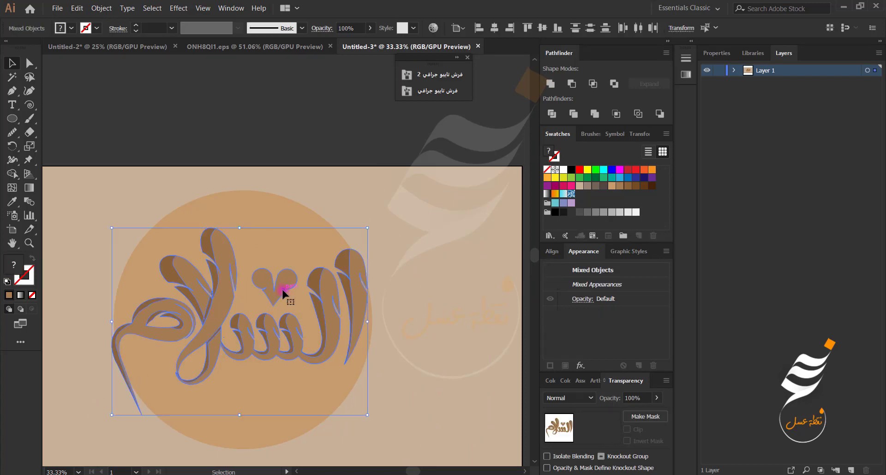
key("ctrl+g")
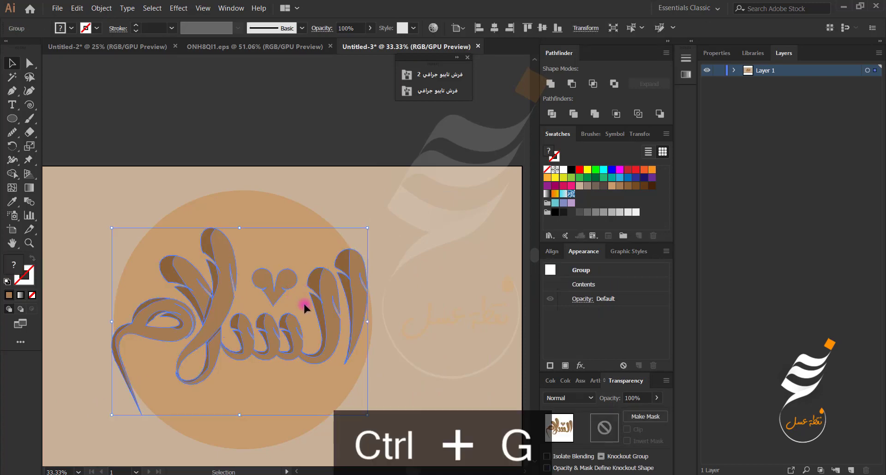
key("a")
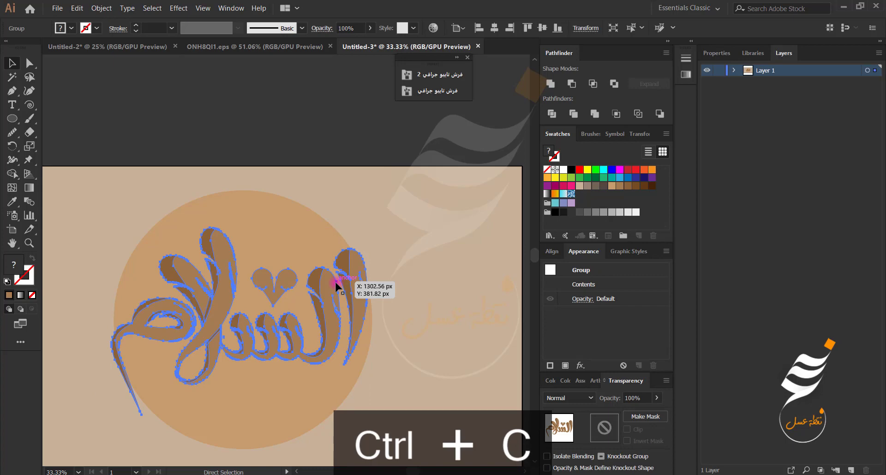
key("ctrl+f")
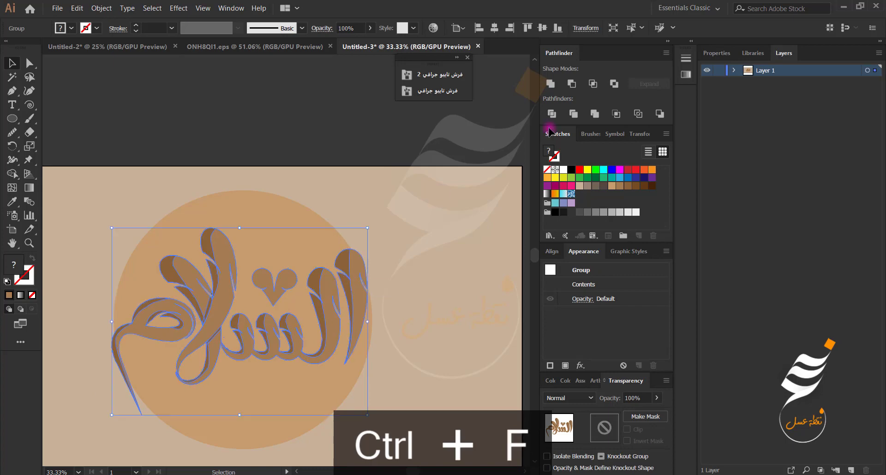
Step: Give the rear copy of the lettering group a dark brown stroke (R=66 G=33 B=11) with a weight of 28 pt
left_click(735, 70)
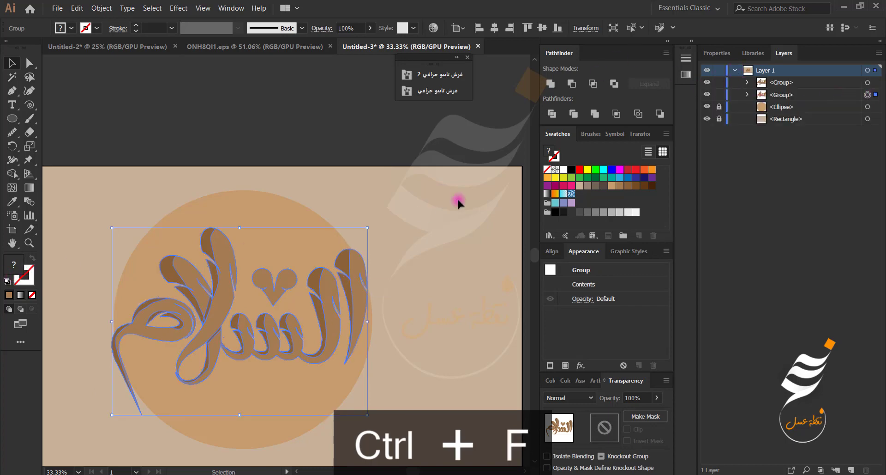
left_click_drag(554, 159, 656, 182)
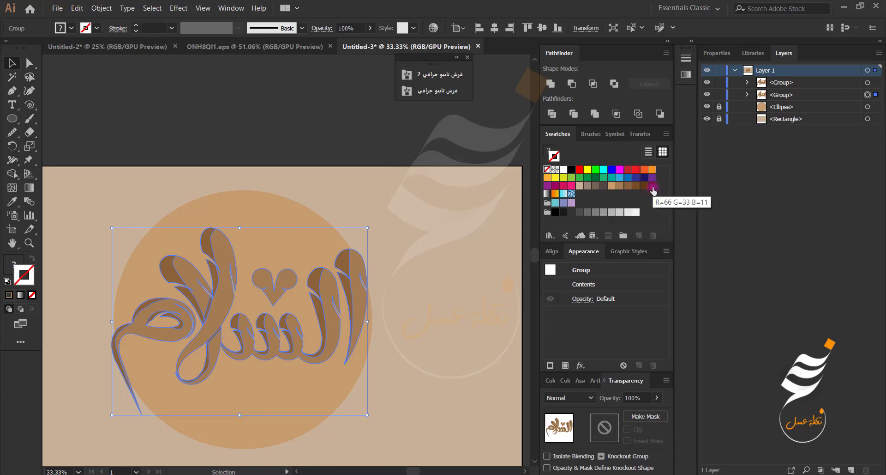
left_click(653, 187)
left_click(136, 26)
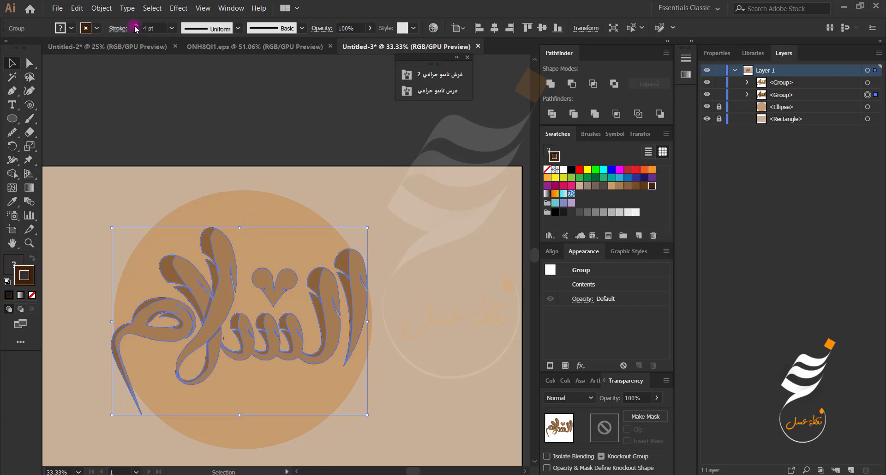
left_click(122, 28)
left_click(58, 72)
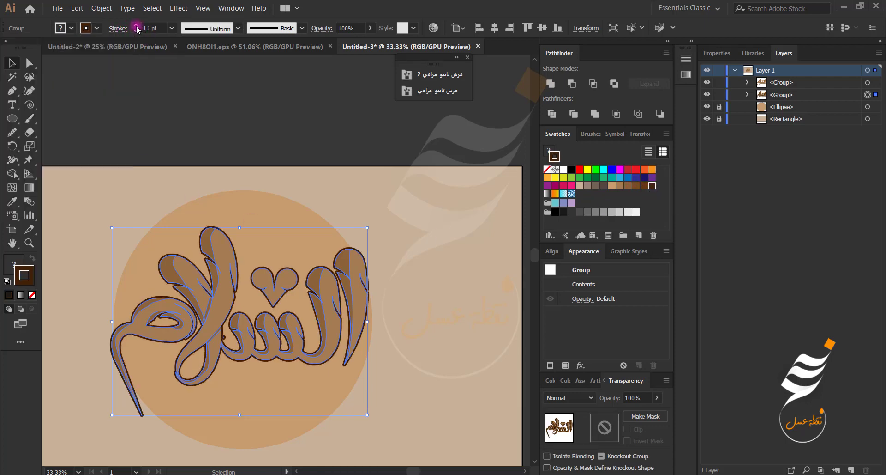
left_click(136, 26)
left_click(137, 26)
left_click(136, 26)
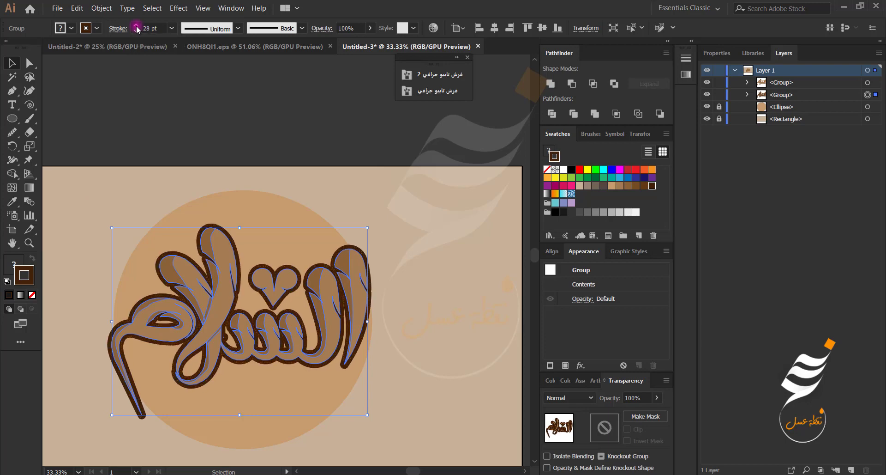
Step: Increase the rear lettering group's dark brown stroke weight to 60 pt and deselect it
left_click(136, 25)
left_click(136, 26)
left_click(136, 26)
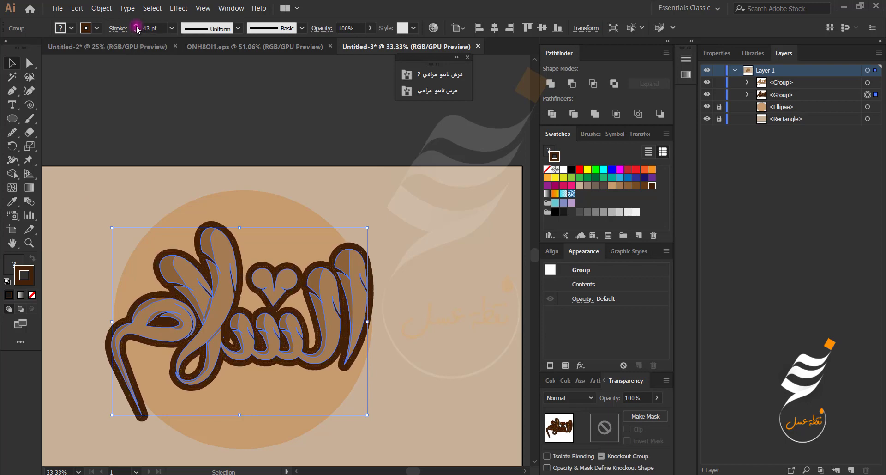
left_click(136, 26)
left_click(136, 26)
left_click(136, 25)
left_click(137, 26)
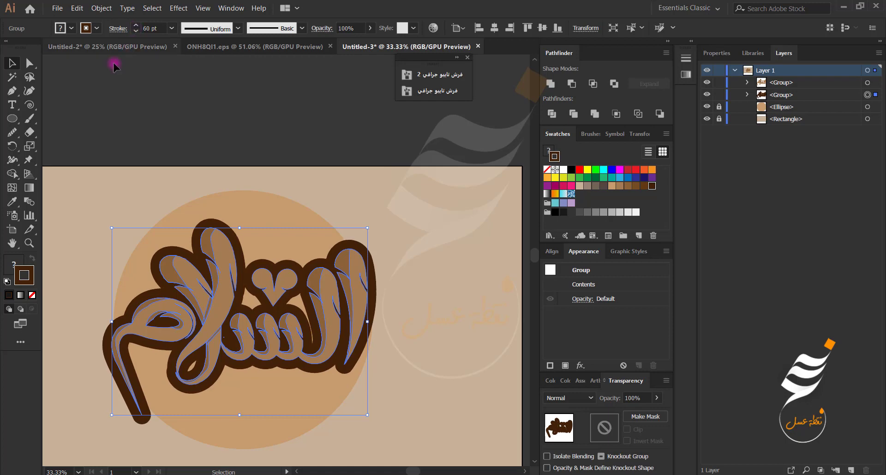
left_click(89, 113)
Step: Draw a closed path with dark brown fill and no stroke over the gap between the heart-shaped mark and the lam-alif
scroll(245, 338, "up", 2)
scroll(245, 340, "up", 1)
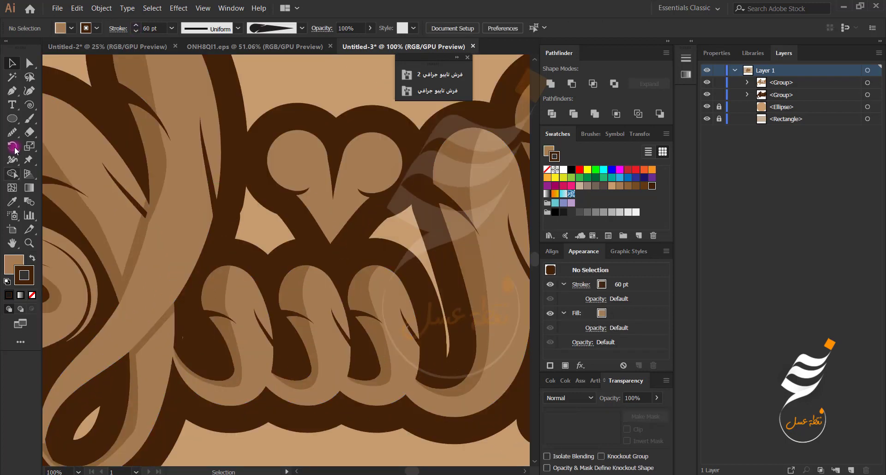
left_click(11, 92)
left_click(242, 182)
left_click(260, 193)
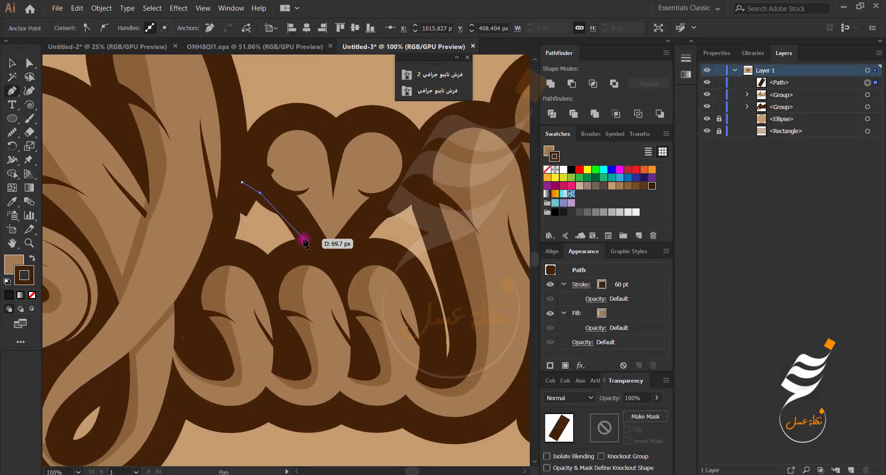
left_click(32, 258)
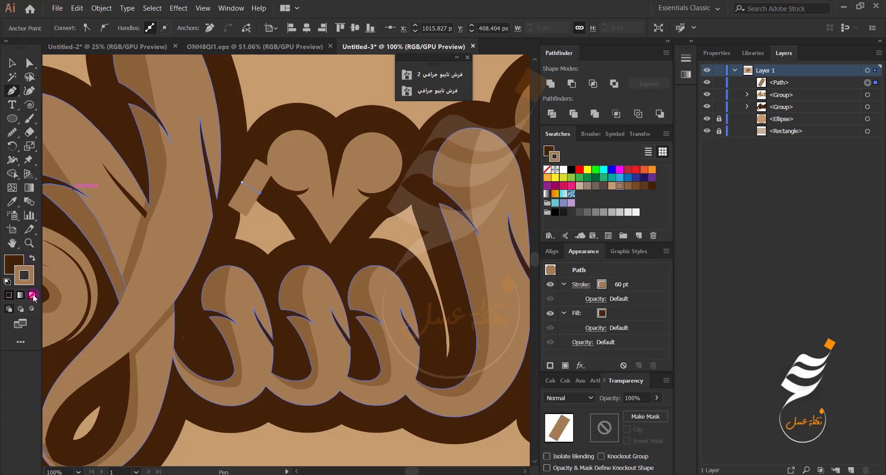
left_click(32, 294)
left_click(294, 214)
left_click(301, 243)
left_click(275, 260)
left_click(239, 265)
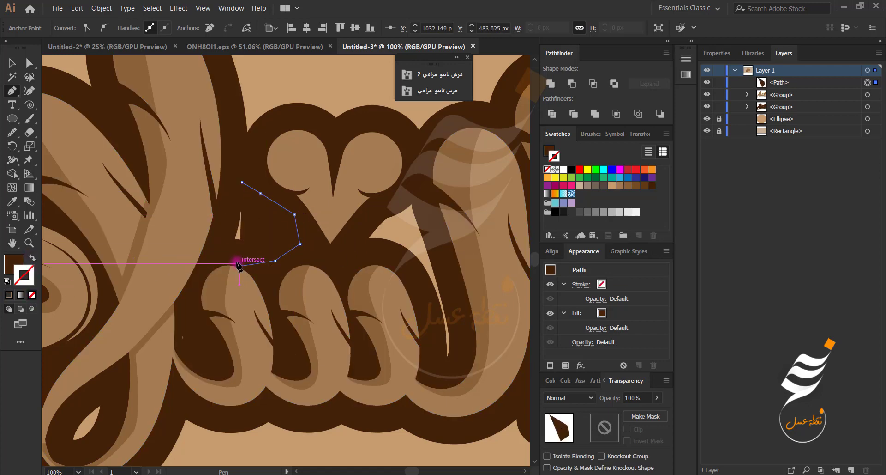
left_click(224, 240)
left_click(242, 182)
Step: Draw a second dark brown patch over the gap between the heart-shaped mark and the first lam, including the narrow sliver below
left_click(415, 196)
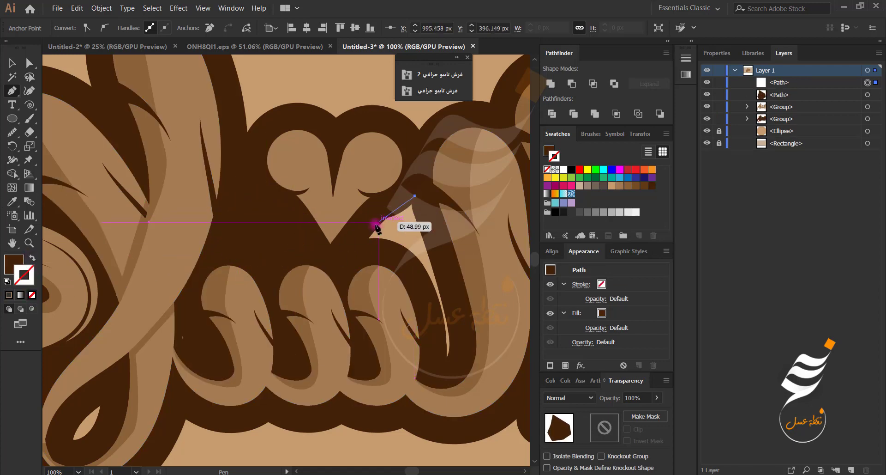
left_click(358, 231)
left_click(360, 243)
left_click(394, 257)
left_click(418, 274)
left_click(429, 304)
left_click(440, 364)
left_click(457, 357)
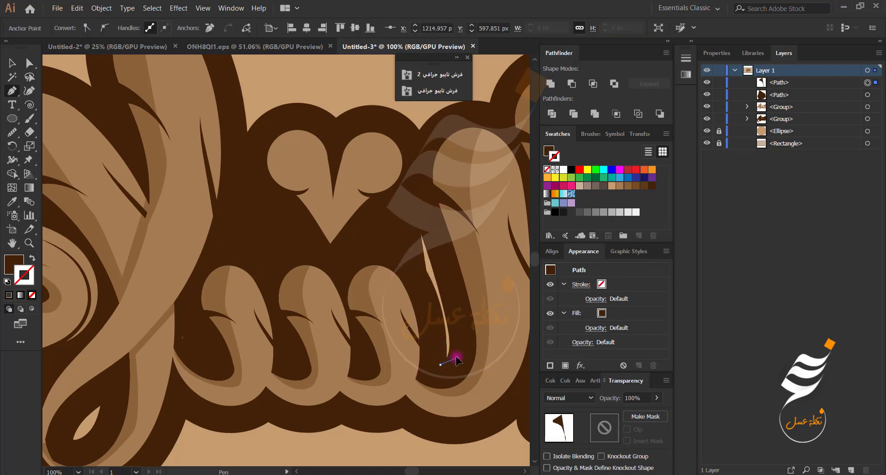
left_click(458, 324)
left_click(444, 261)
left_click(415, 196)
Step: Cover the opening inside the lam-alif's lower loop with a closed dark brown patch and deselect it
scroll(413, 194, "down", 2)
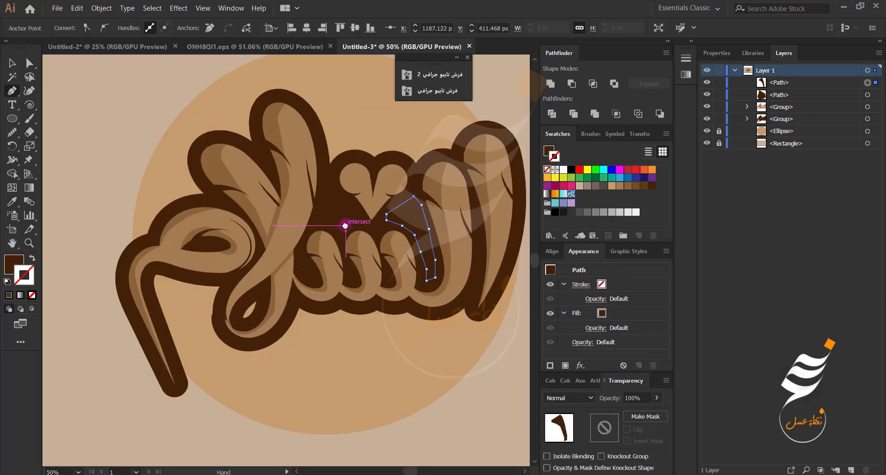
scroll(206, 323, "up", 3)
left_click(365, 232)
left_click(328, 263)
left_click(310, 287)
left_click_drag(318, 306, 328, 310)
left_click(366, 232)
scroll(367, 231, "down", 3)
key("v")
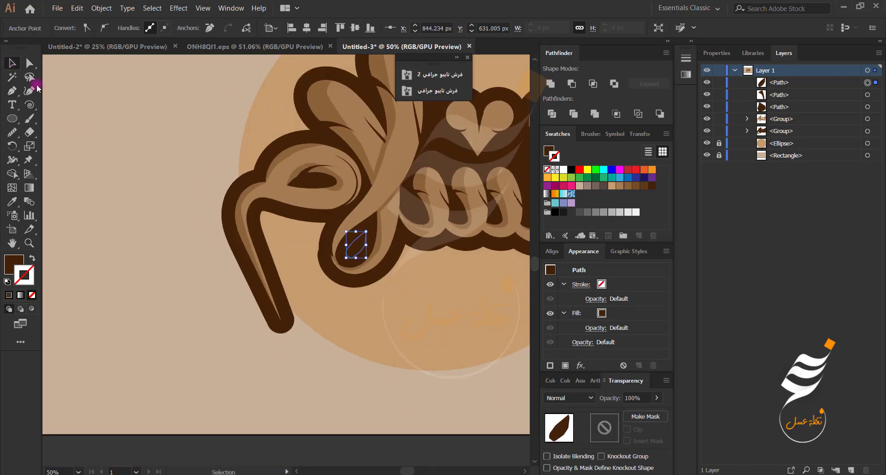
left_click(202, 184)
scroll(293, 200, "down", 1)
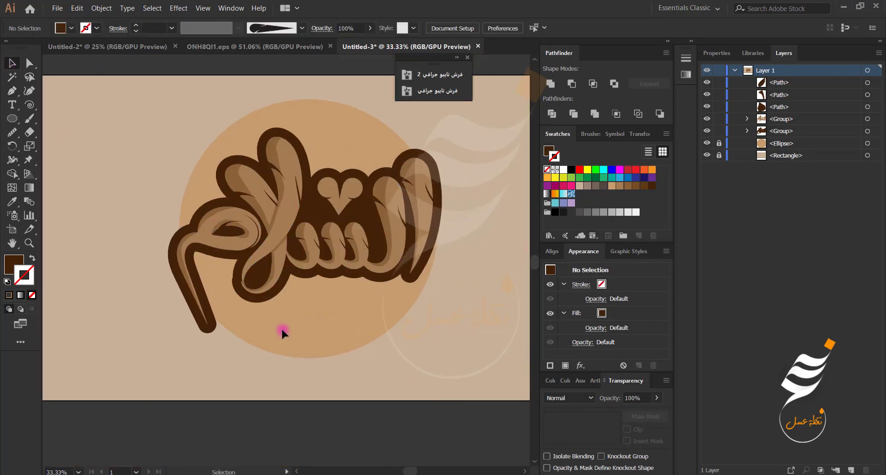
Step: Group the three dark brown patches with both lettering groups
left_click(867, 82)
left_click(868, 95, "shift")
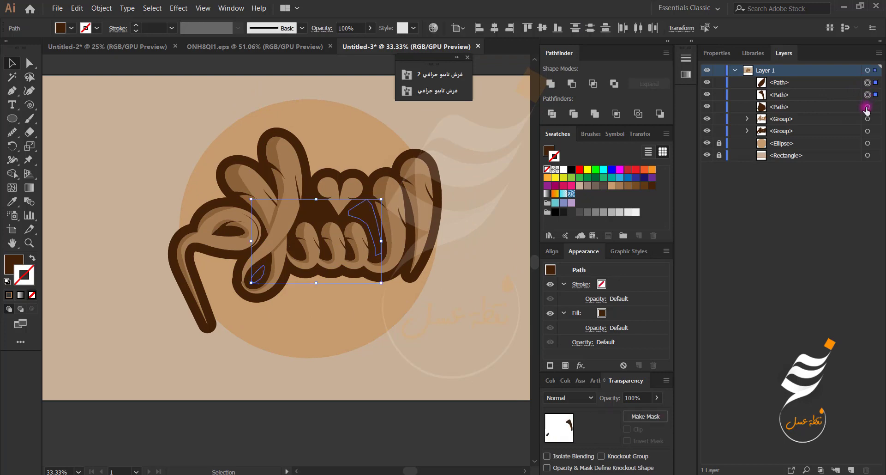
left_click(868, 108, "shift")
left_click(867, 119, "shift")
left_click(868, 132, "shift")
key("ctrl+g")
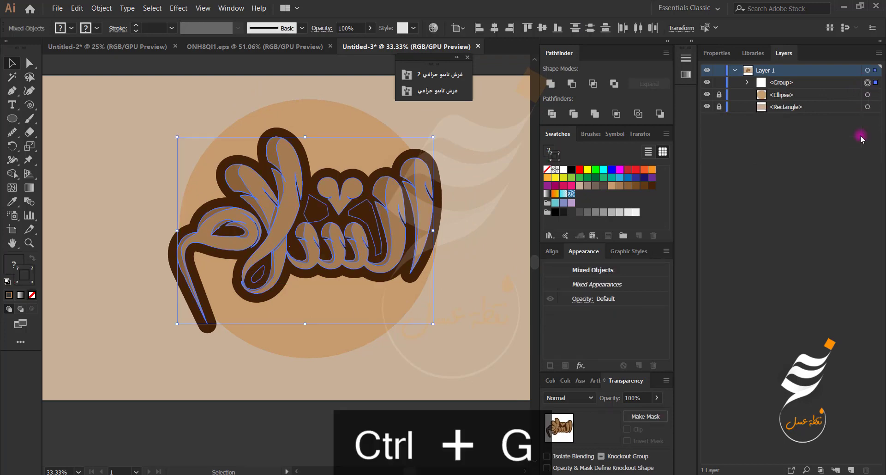
left_click(581, 365)
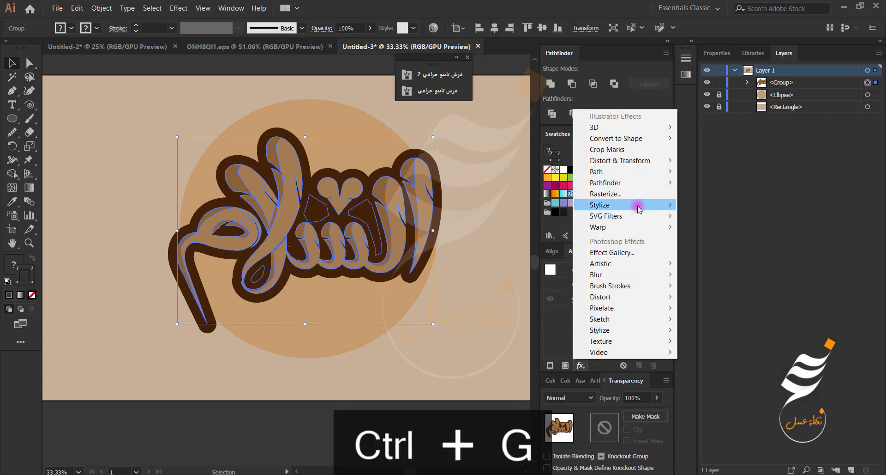
mouse_move(638, 206)
left_click(706, 203)
left_click(514, 296)
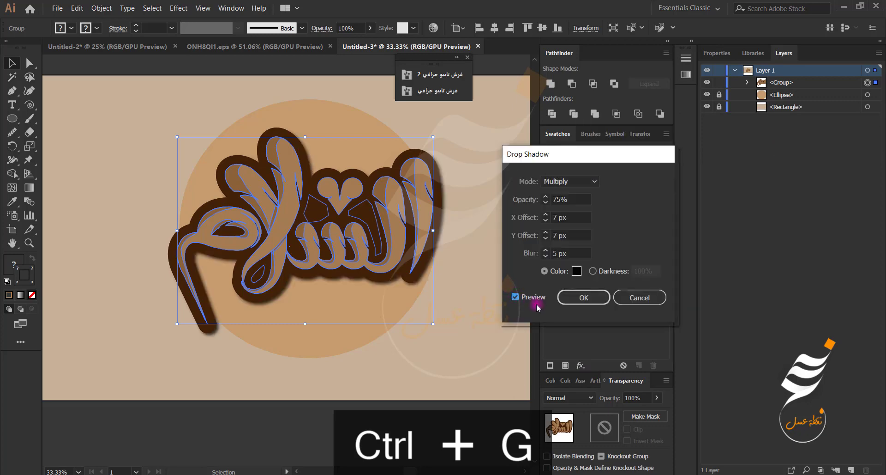
left_click(619, 304)
left_click(472, 277)
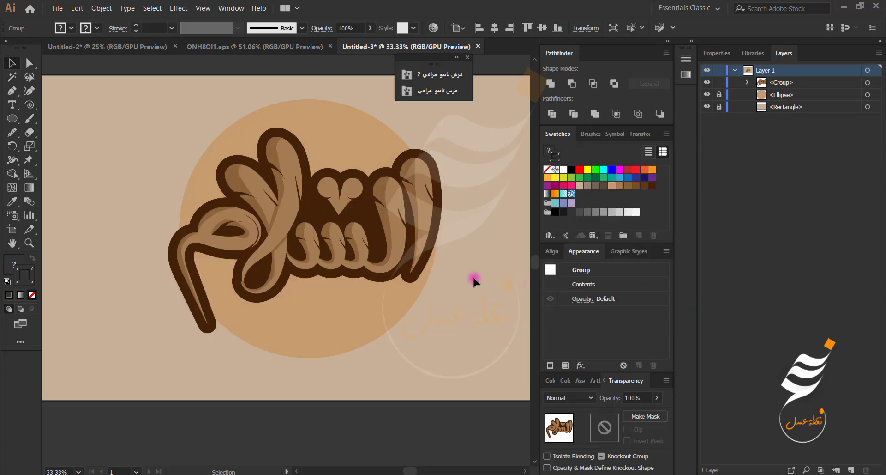
Step: Unlock the background circle and fill it with brown R=117 G=76 B=36, leaving it without a stroke
key("ctrl+minus")
left_click_drag(270, 284, 291, 332)
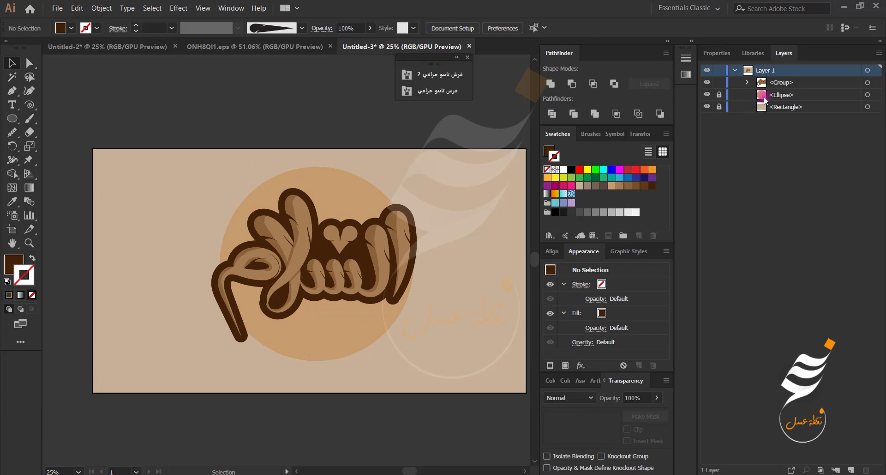
left_click(878, 96)
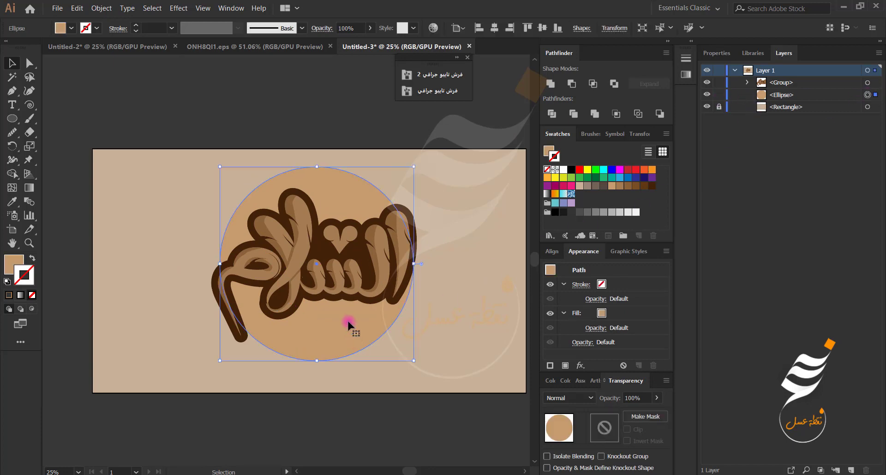
left_click(629, 186)
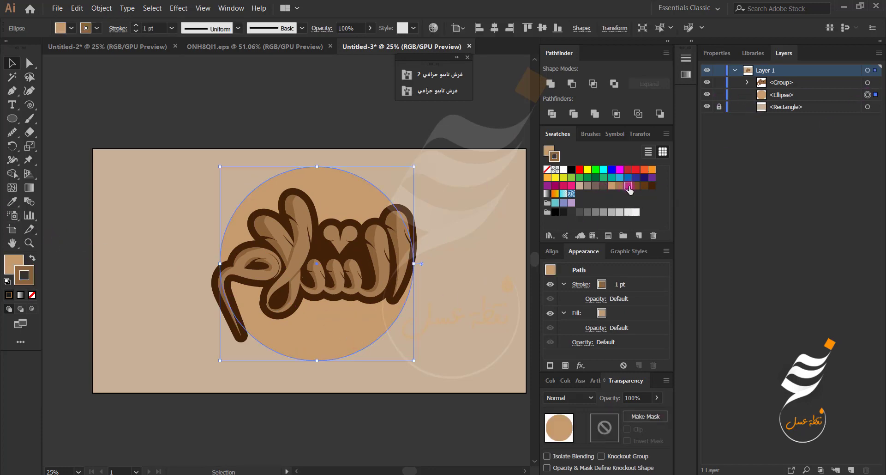
left_click(32, 294)
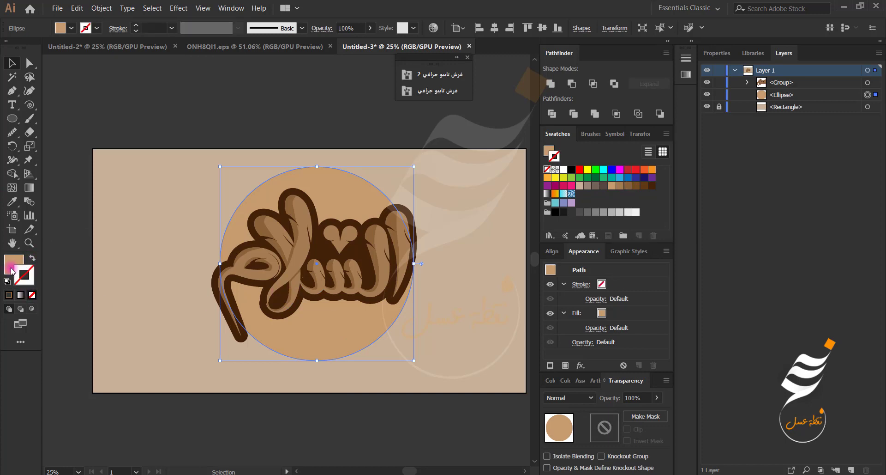
left_click(636, 185)
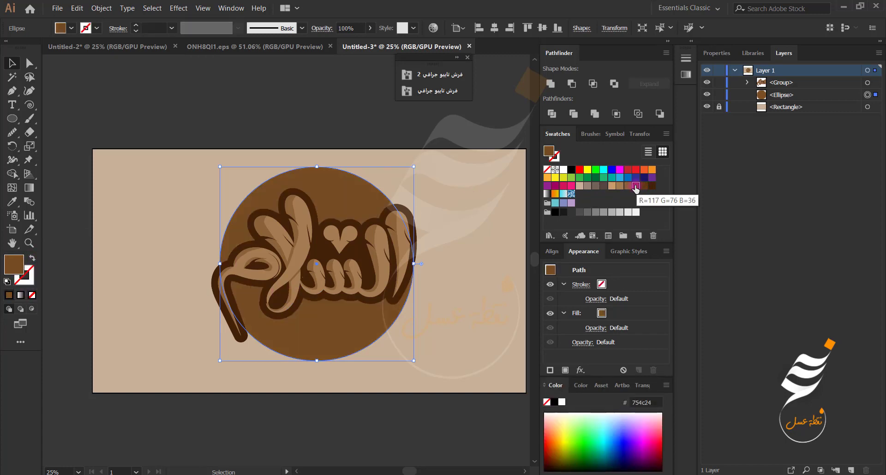
Step: Copy the brown circle and paste three duplicates in front in the same place
left_click(303, 327)
key("ctrl+c")
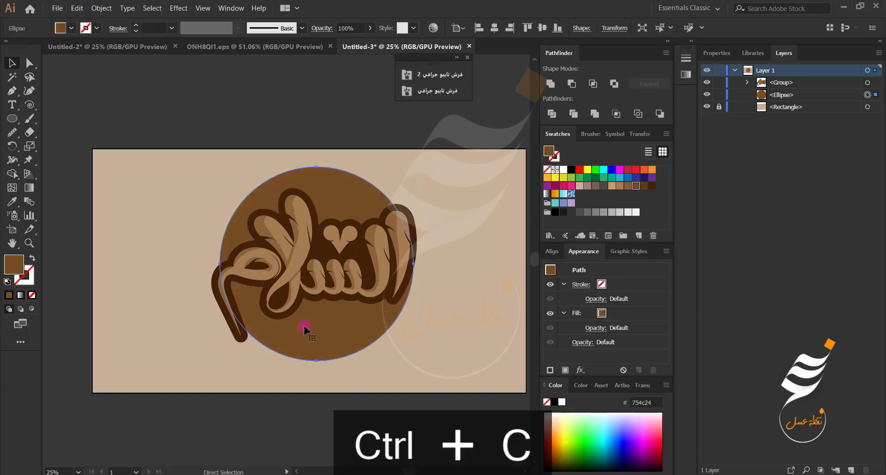
key("ctrl+f")
key("ctrl+f")
key("ctrl+f")
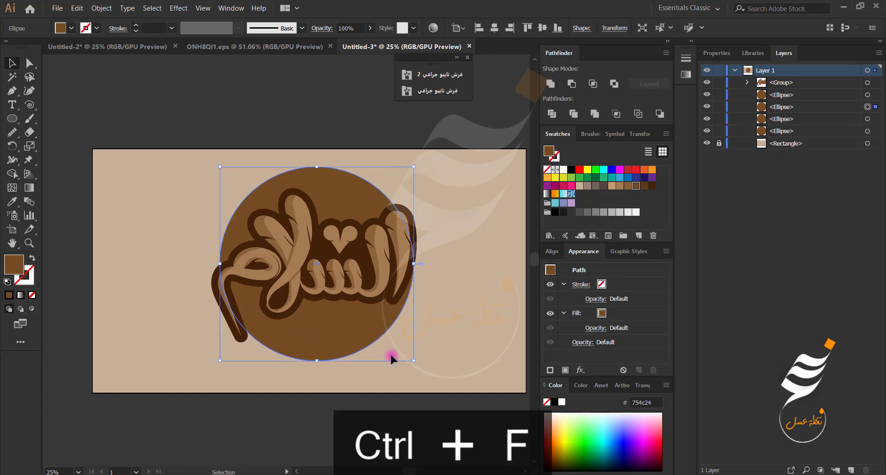
Step: Enlarge the second circle from its centre with fill #8c6239, and scale all four circles down together
left_click_drag(414, 360, 426, 372)
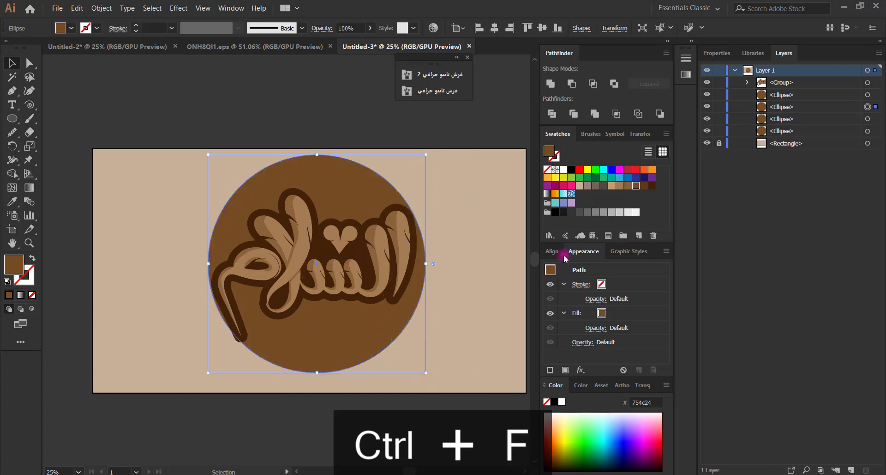
left_click(628, 187)
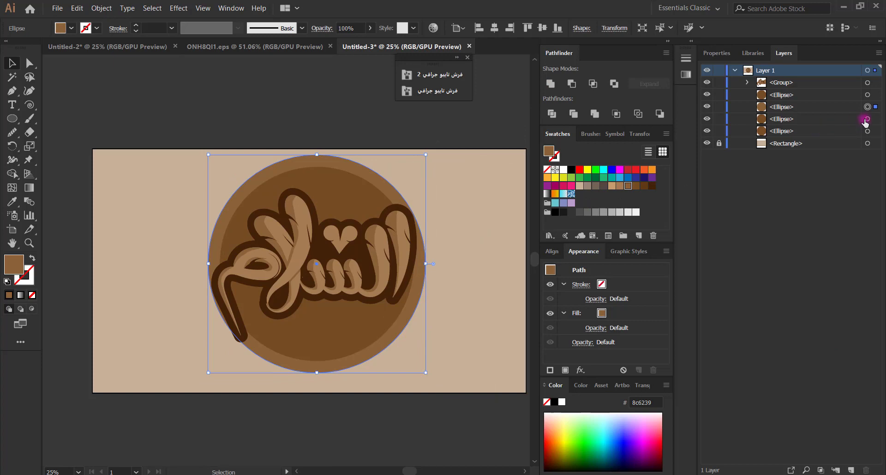
left_click(868, 95, "shift")
left_click(868, 118, "shift")
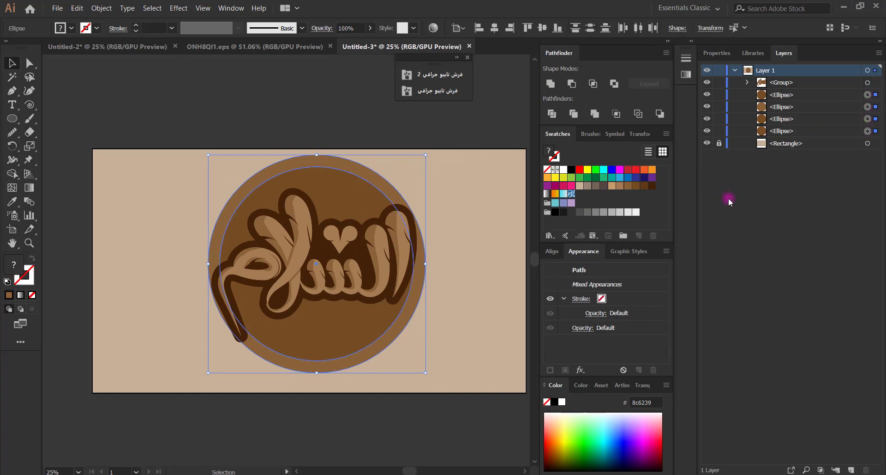
mouse_move(421, 374)
left_mouse_down()
mouse_move(402, 350)
mouse_move(416, 362)
left_mouse_up()
Step: Enlarge the two rear circles into concentric rings, filling the third with a lighter brown and the rearmost with #c69c6d, and deselect
left_click(868, 119)
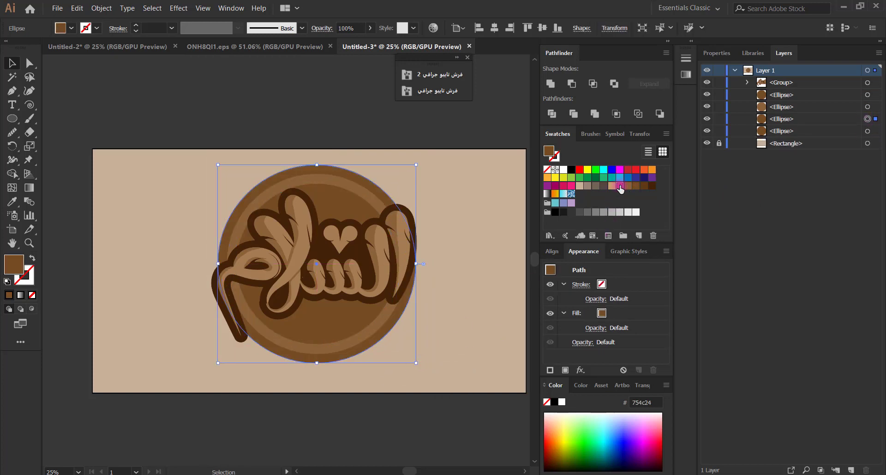
left_click(621, 186)
left_click(867, 131)
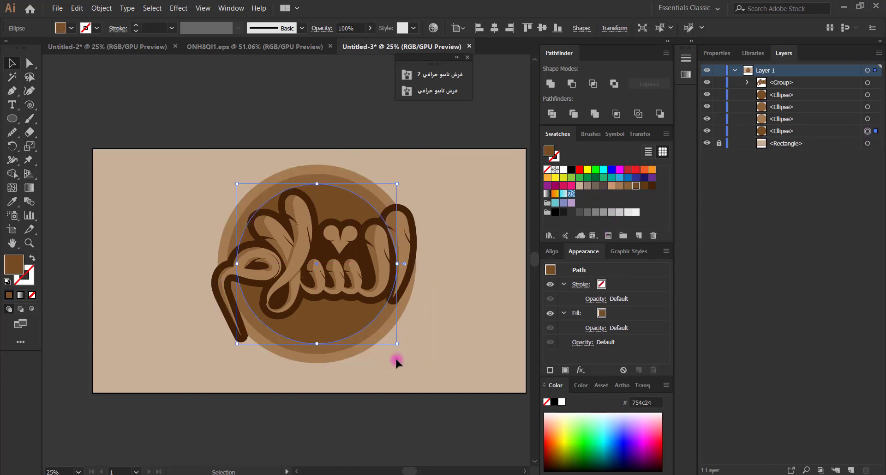
left_click_drag(397, 344, 429, 376)
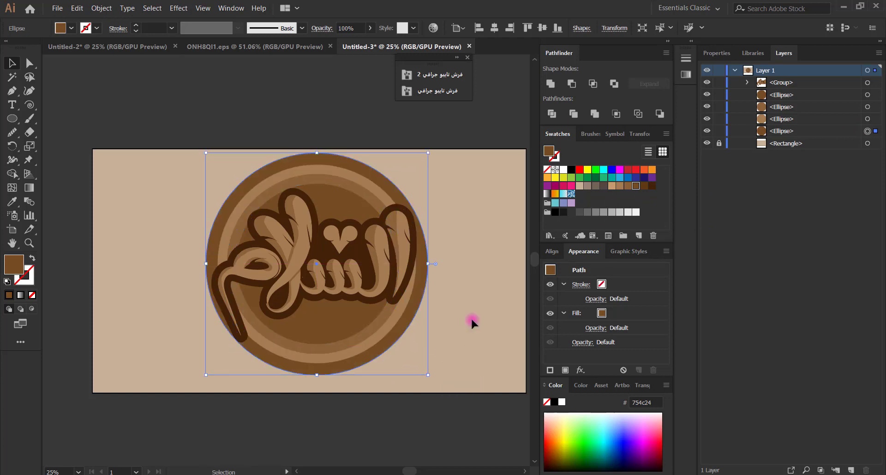
left_click(611, 185)
left_click(132, 113)
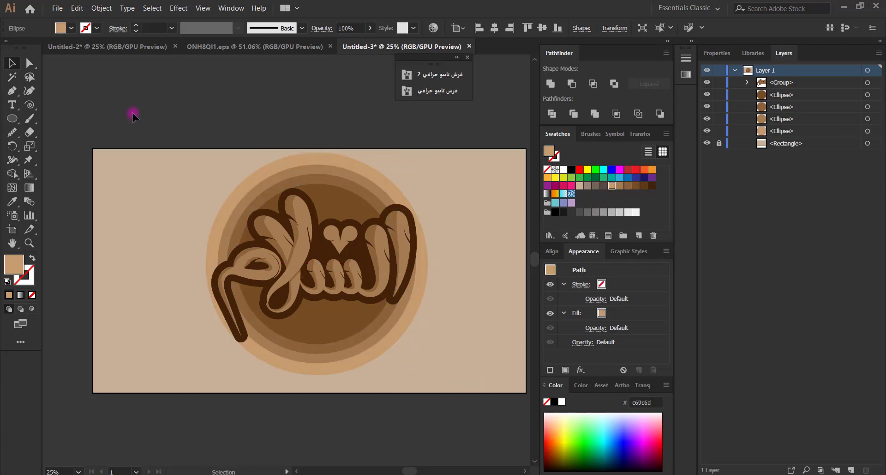
scroll(132, 121, "down", 1)
left_click_drag(161, 111, 212, 172)
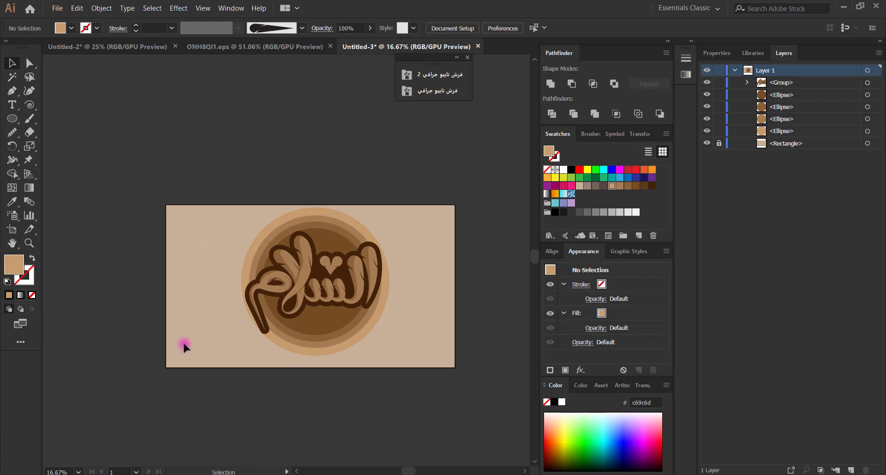